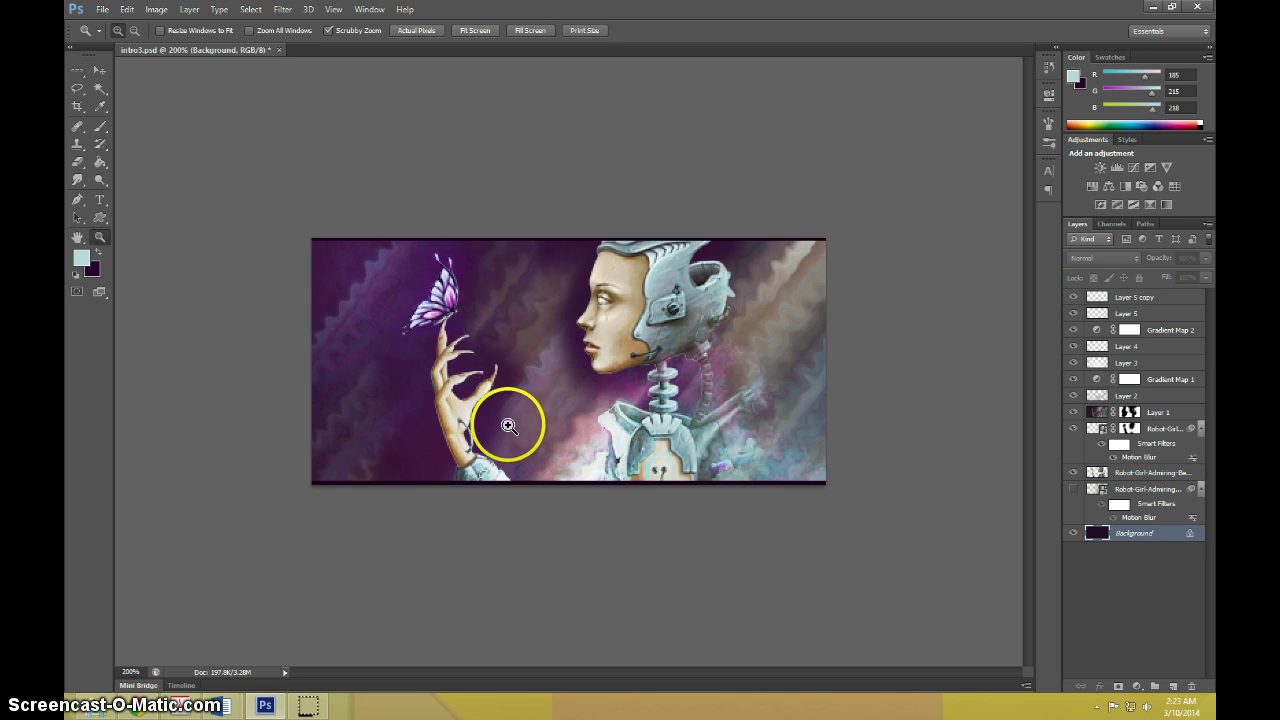
Switch to the browser, review the canvas, duplicate-layer and Motion Blur instructions in the Basic Filters & Layer Modes tutorial, and return to Photoshop
key(alt+Tab)
key(alt+Tab)
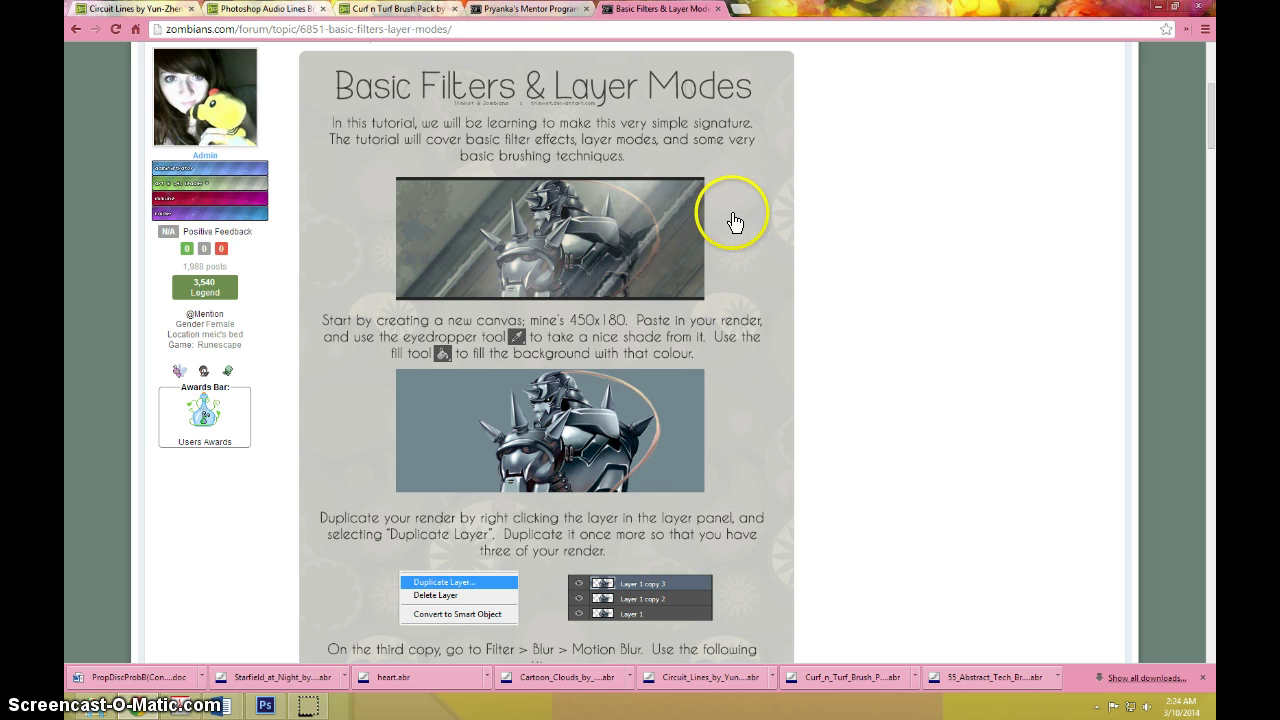
scroll(795, 266, down, 3)
scroll(834, 271, up, 2)
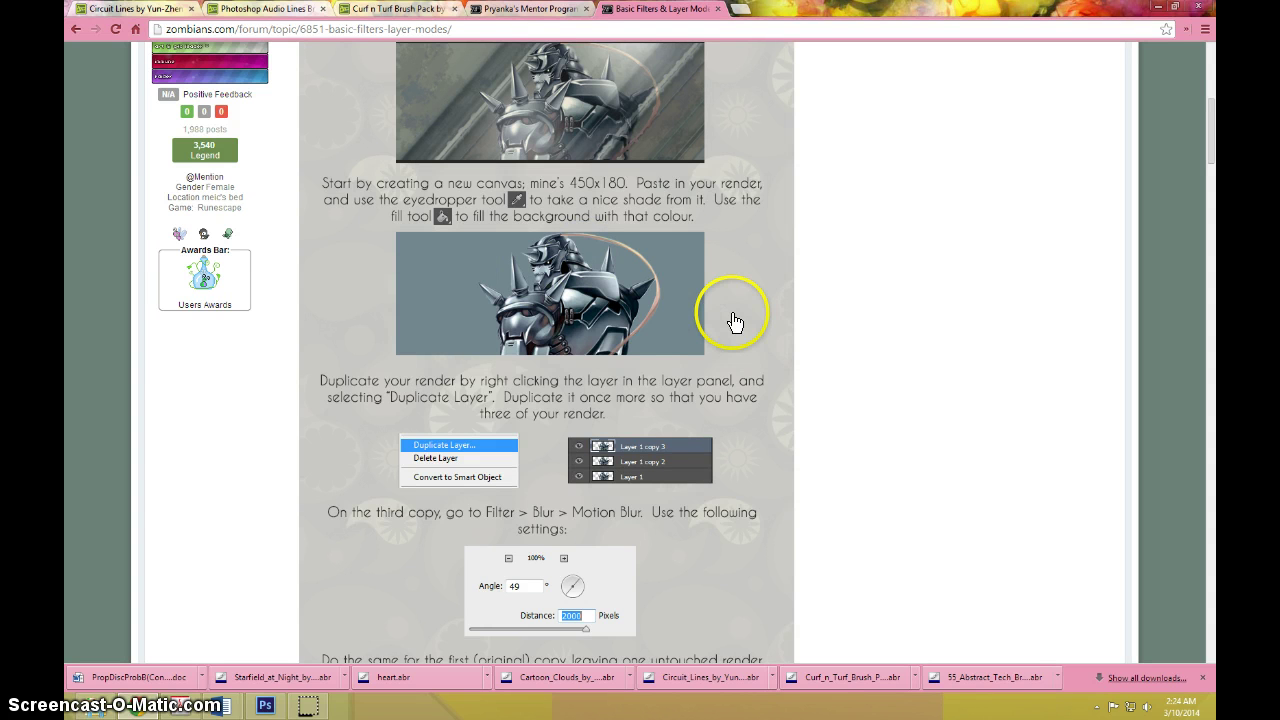
key(alt+Tab)
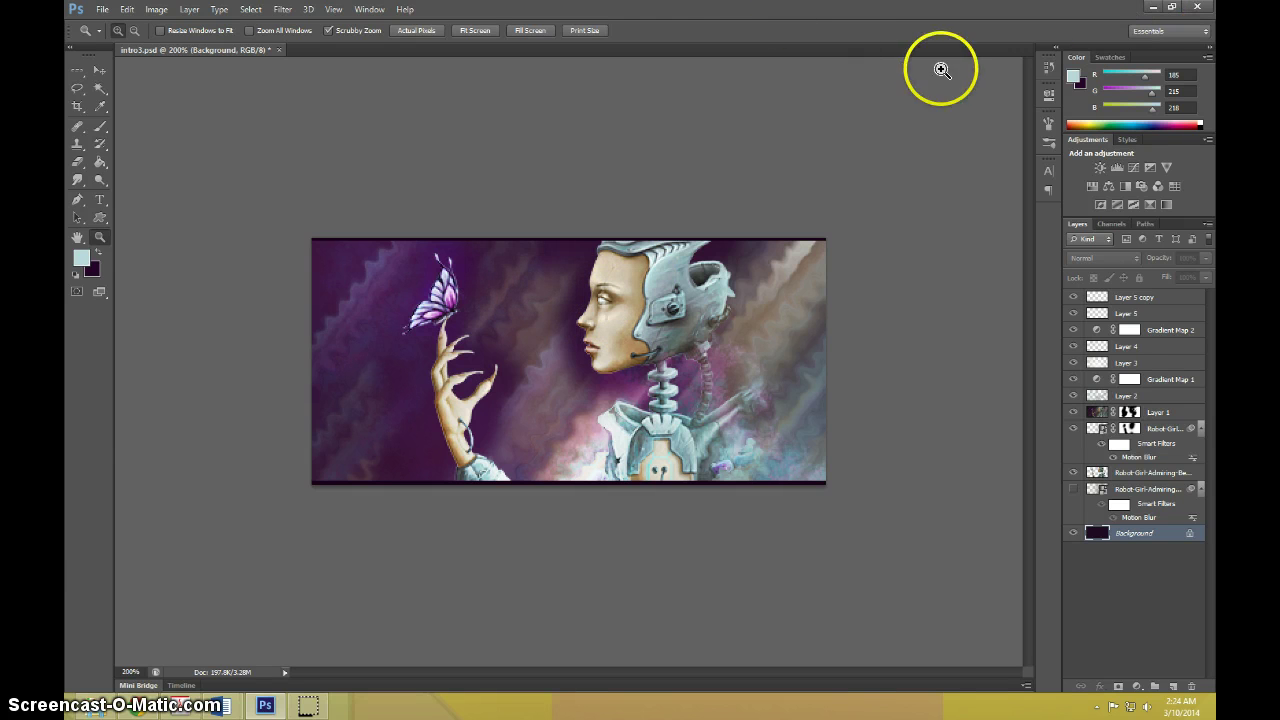
drag(709, 14, 870, 2)
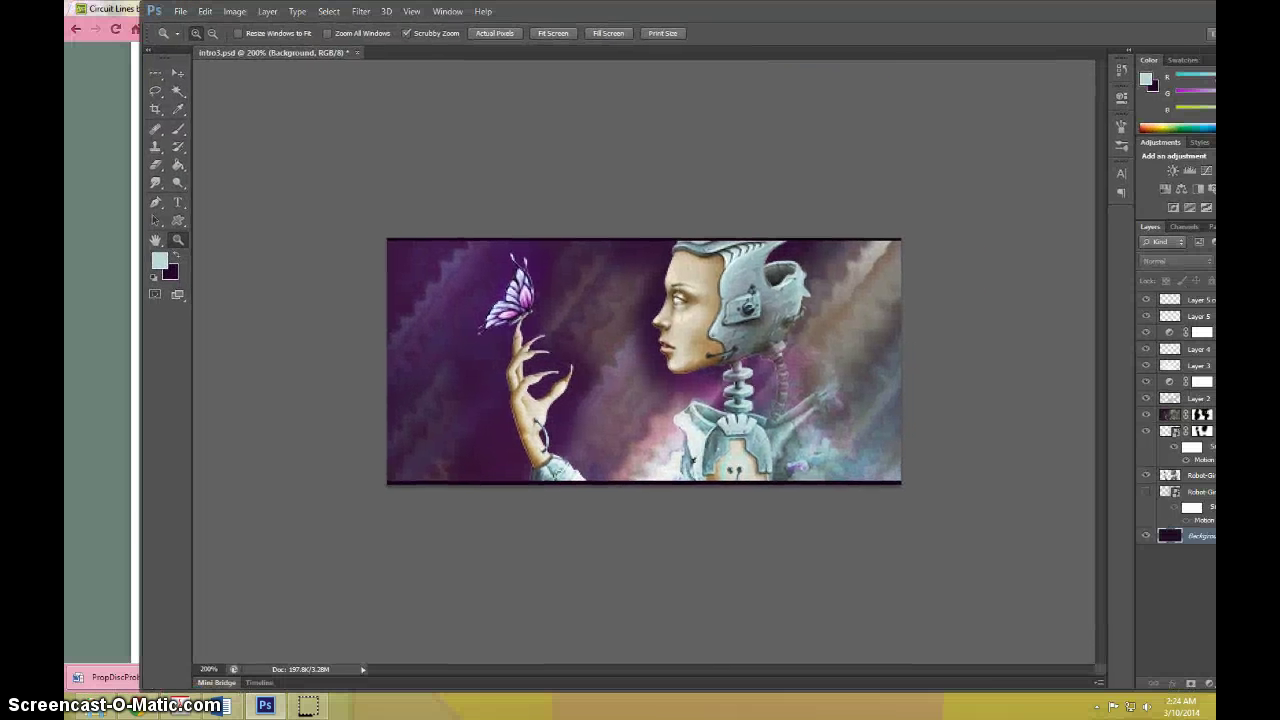
key(ctrl+m)
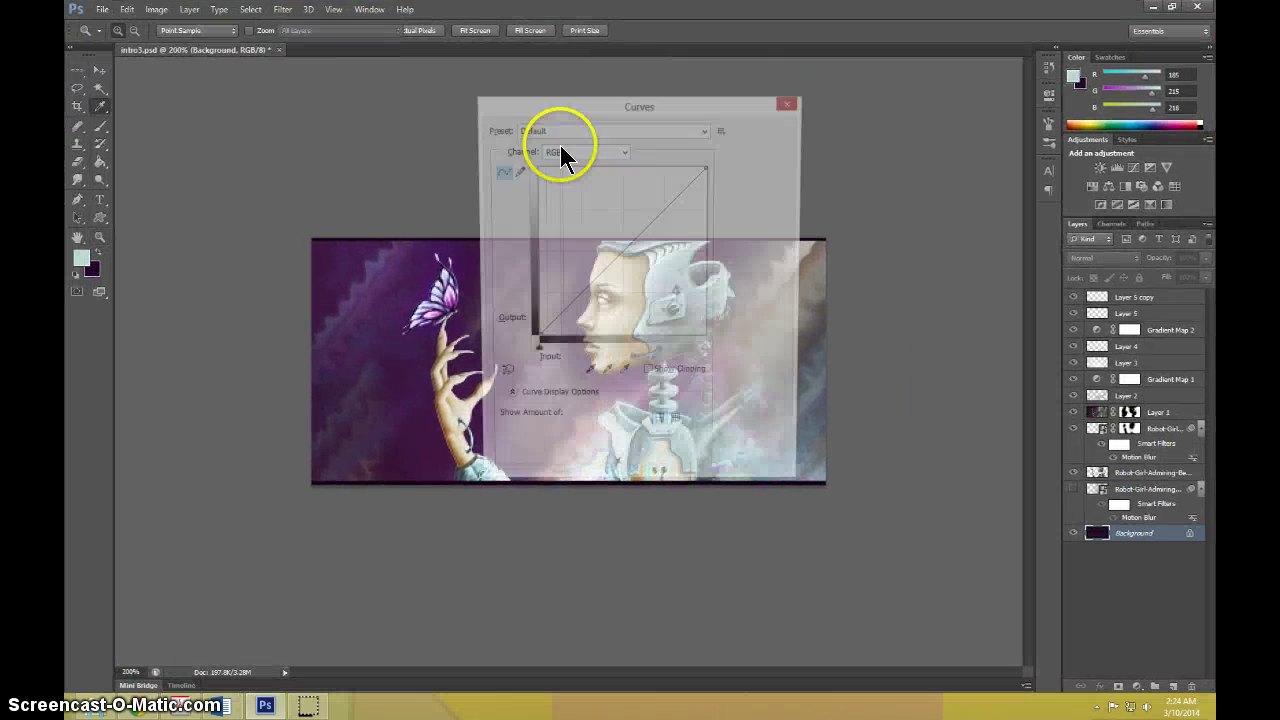
key(Escape)
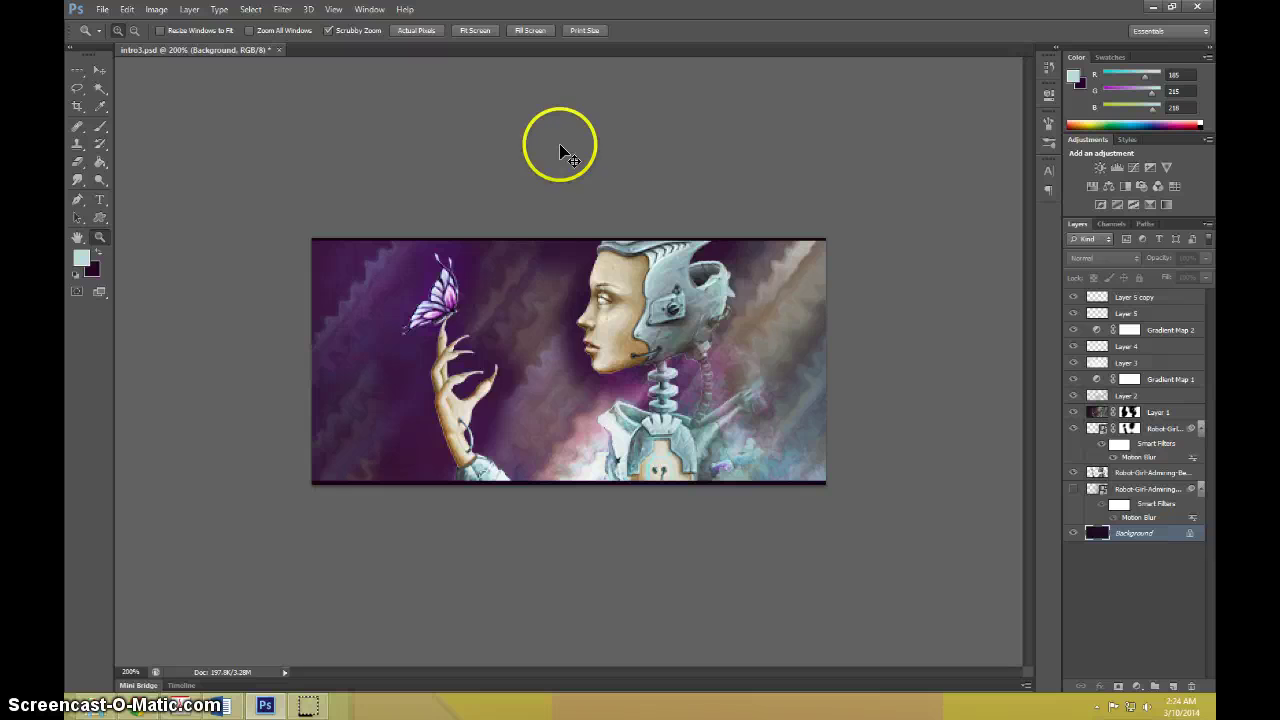
Create a white 400 by 150 pixel document at 72 pixels/inch and convert its locked background into a regular layer
key(ctrl+n)
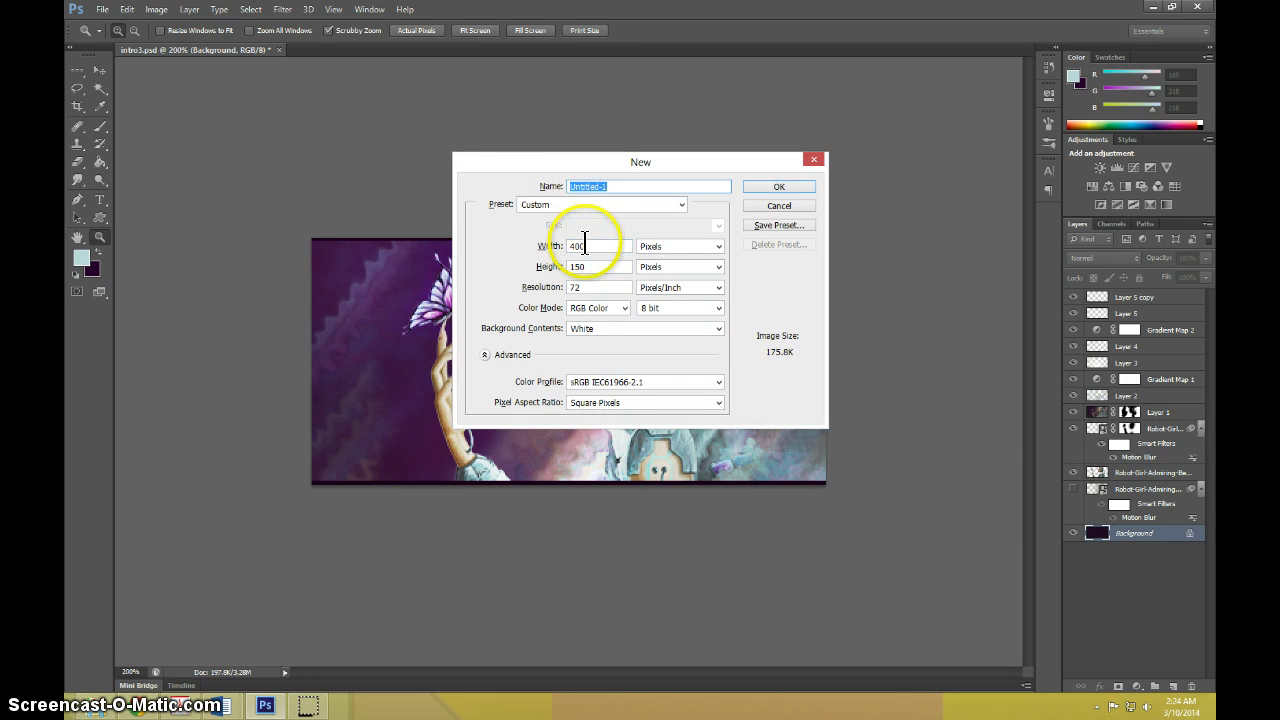
click(778, 188)
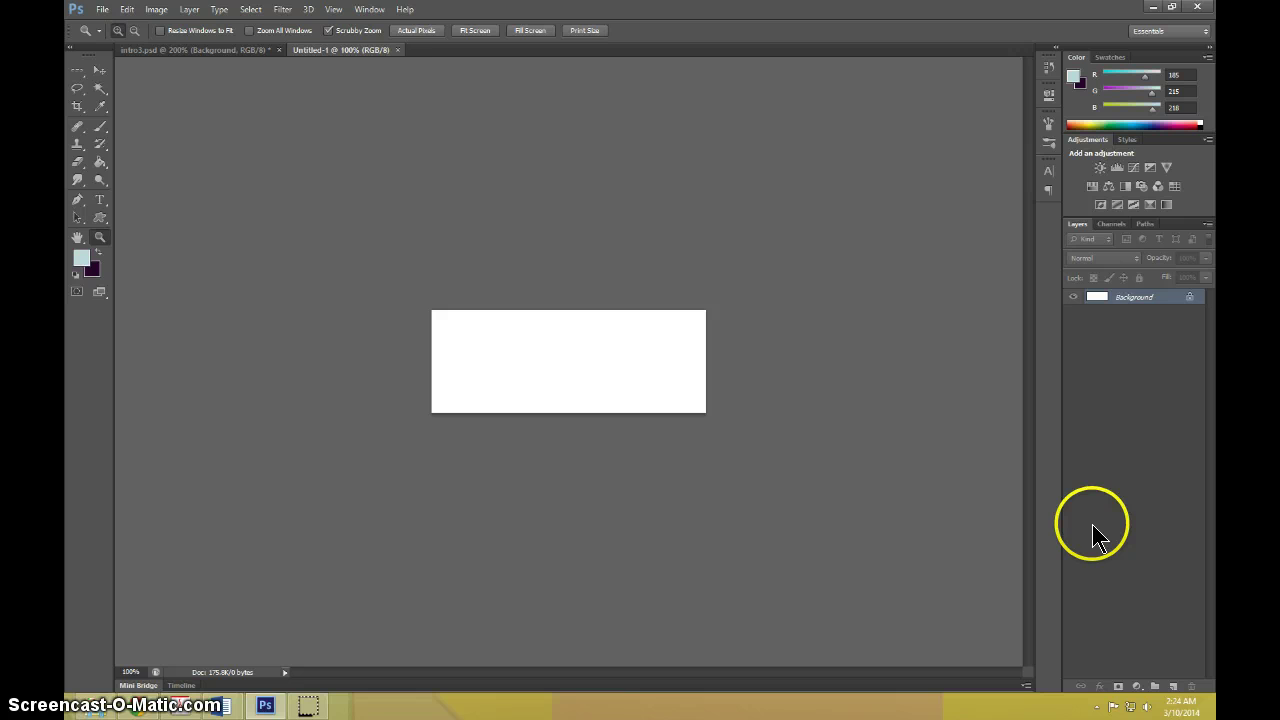
key(ctrl+shift+alt+n)
drag(1153, 323, 1188, 690)
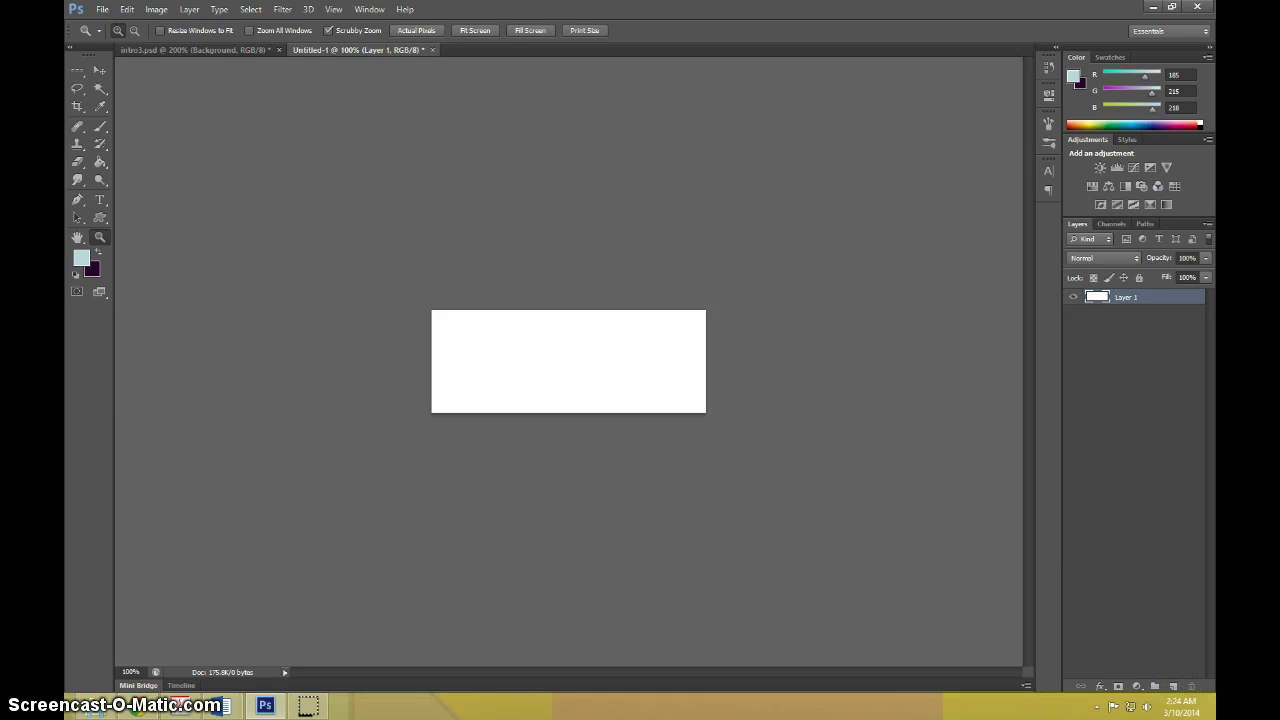
Place the Robot-Girl image from the desktop into the new document
click(1150, 12)
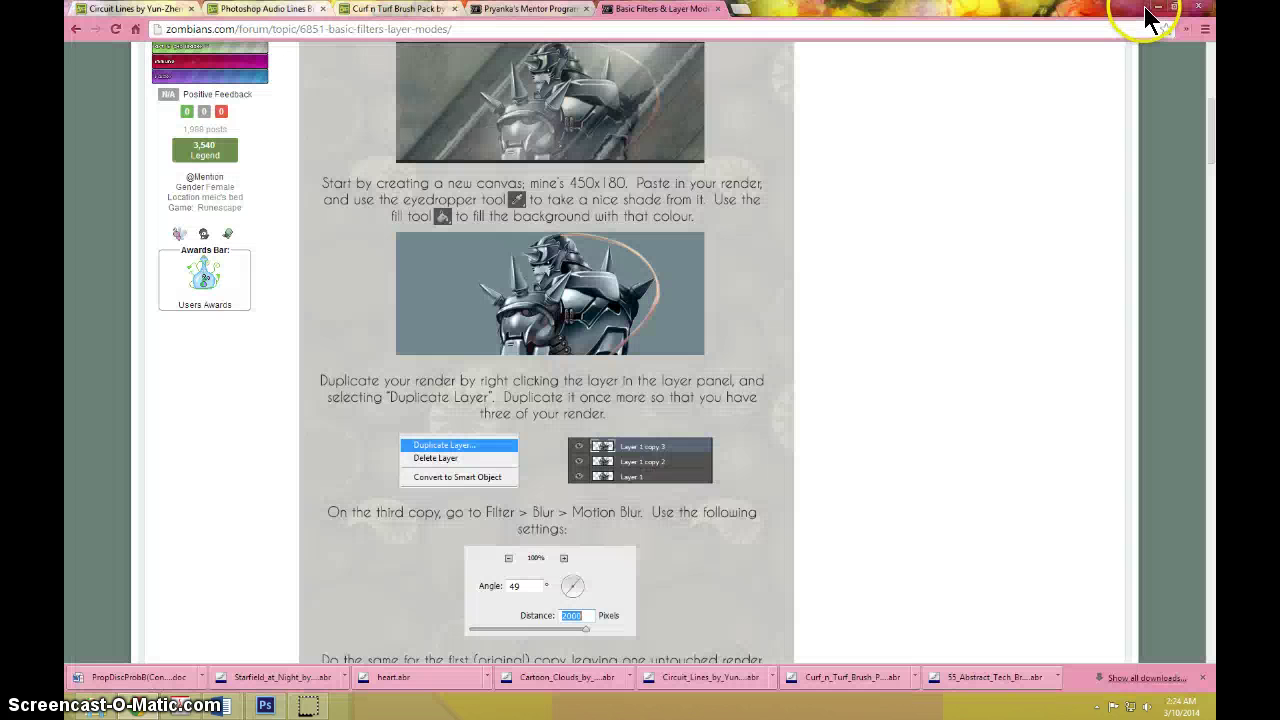
click(1153, 10)
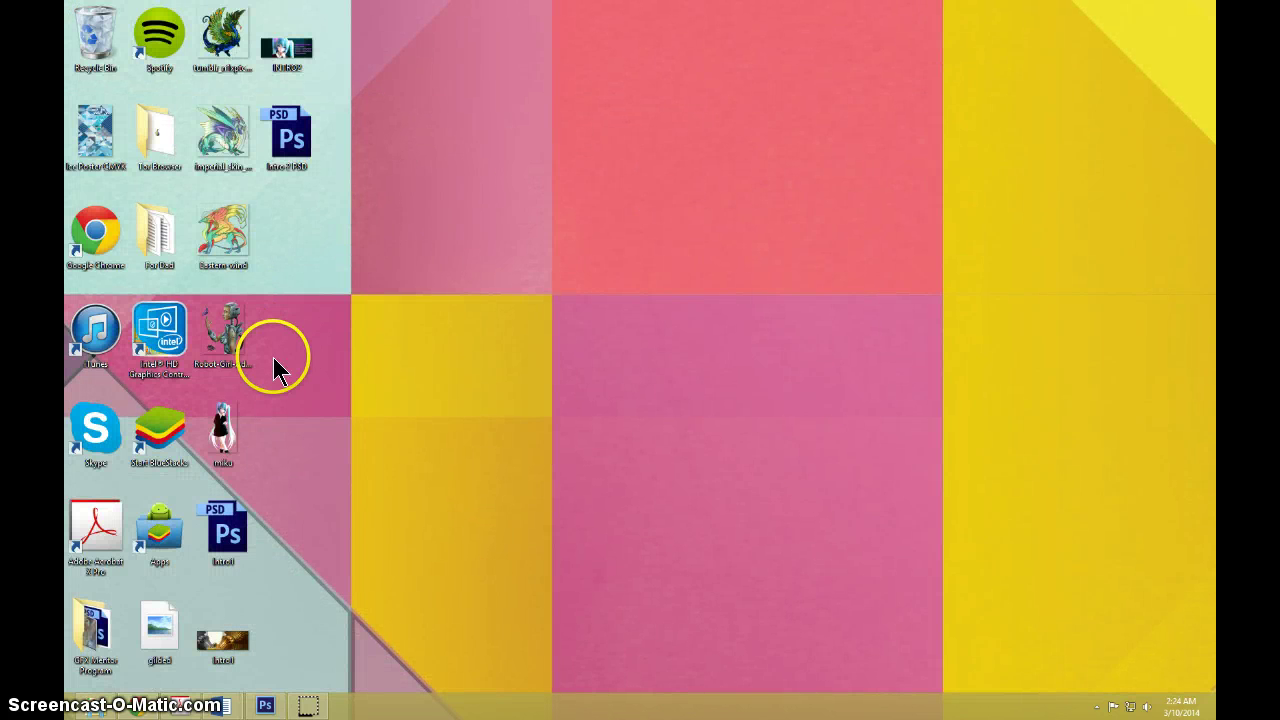
click(276, 706)
drag(565, 20, 755, 20)
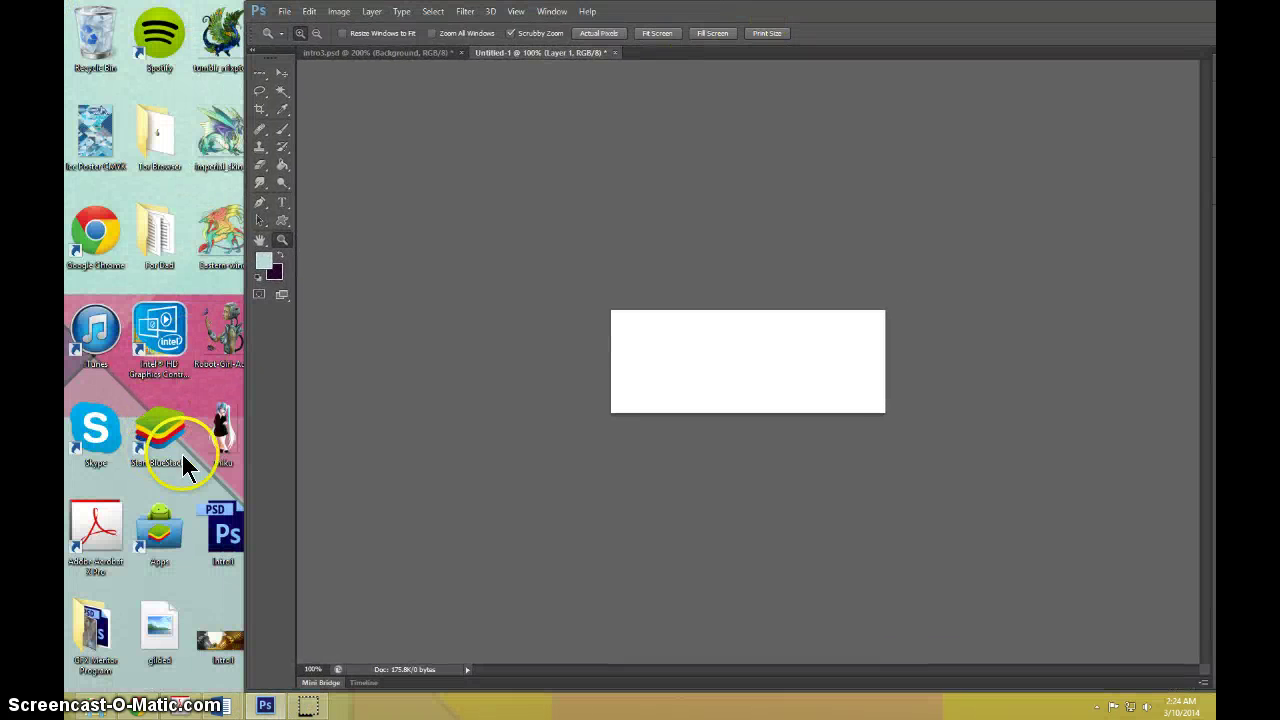
drag(223, 349, 726, 389)
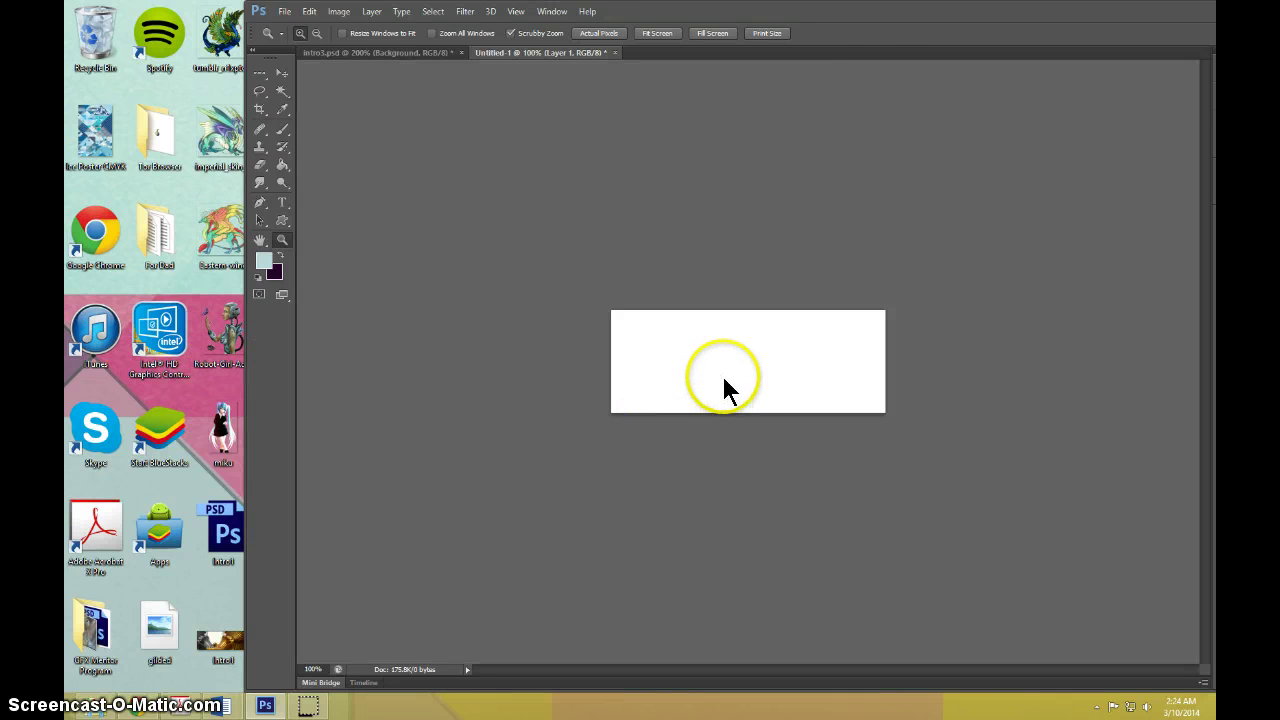
double_click(806, 16)
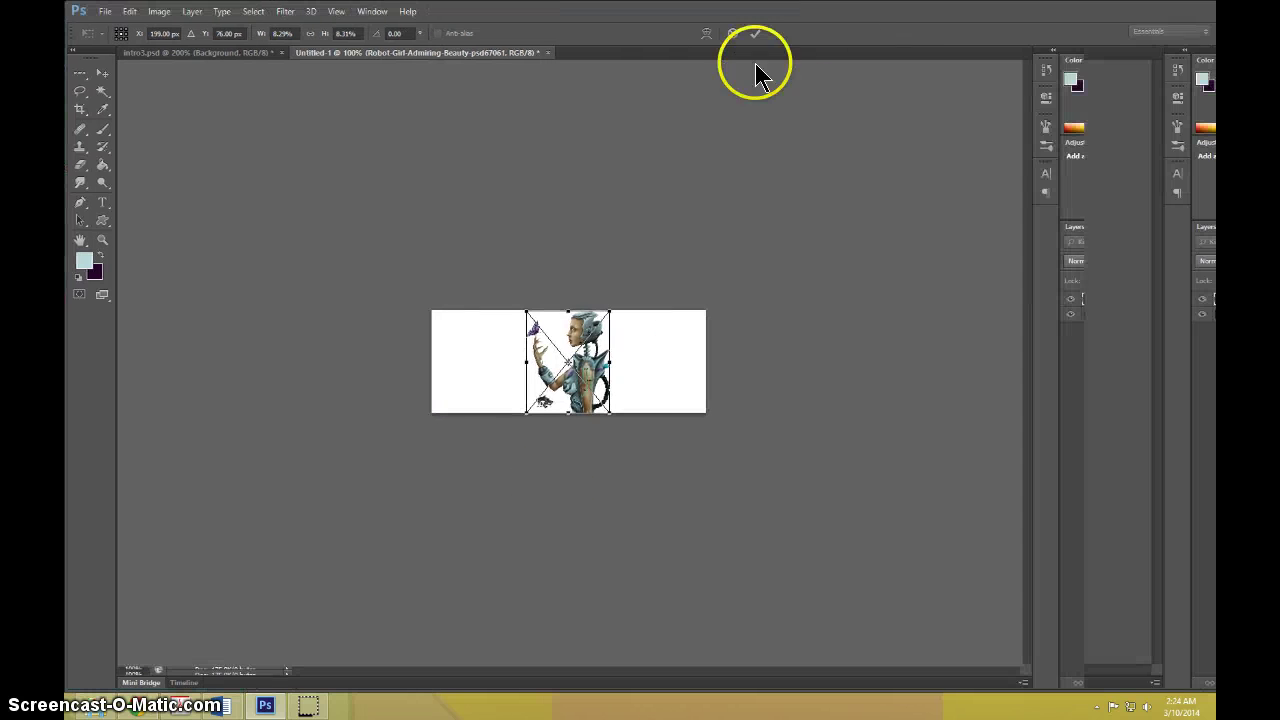
Scale the placed robot girl proportionally to about 22% and position her head and the butterfly within the canvas
drag(607, 409, 725, 550)
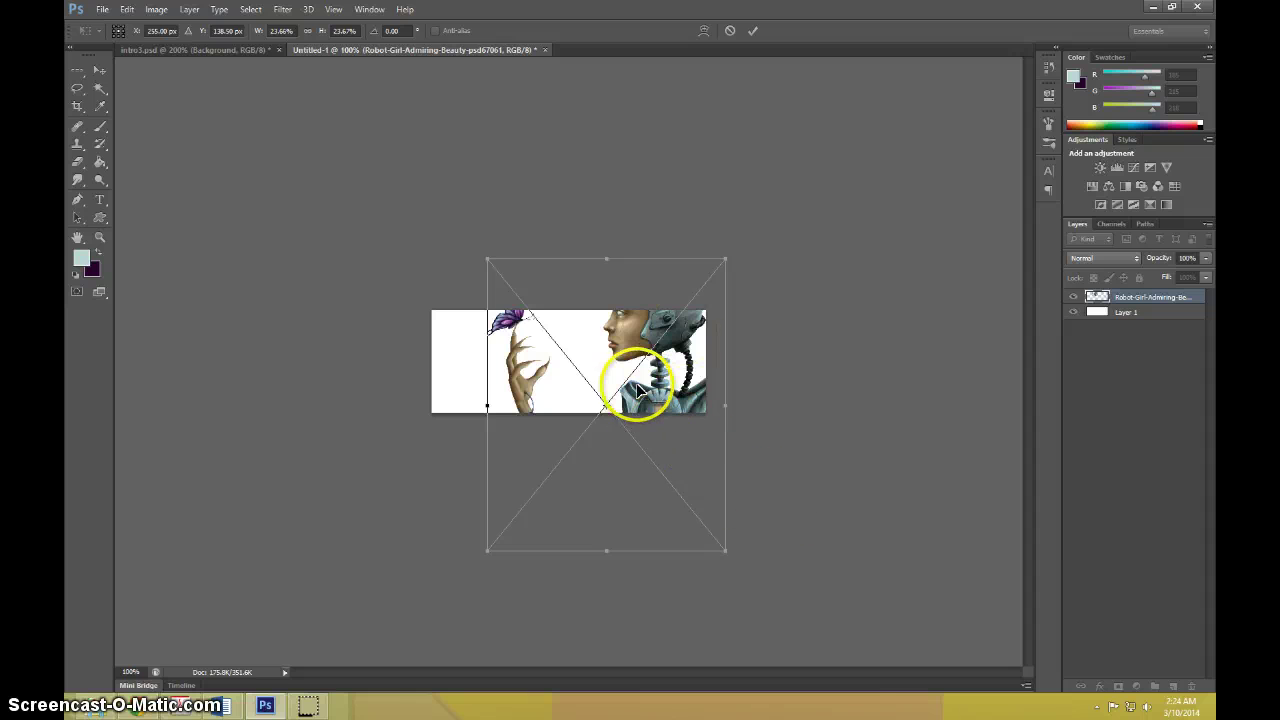
drag(637, 389, 617, 414)
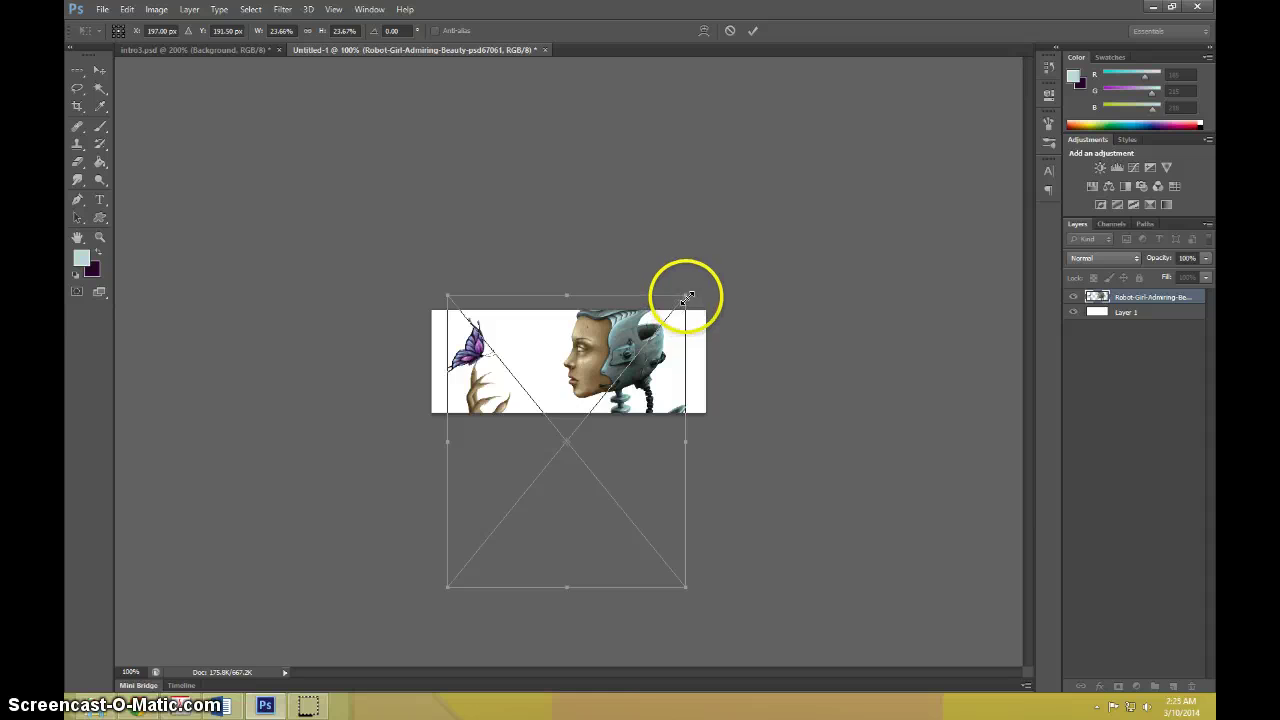
drag(688, 297, 667, 318)
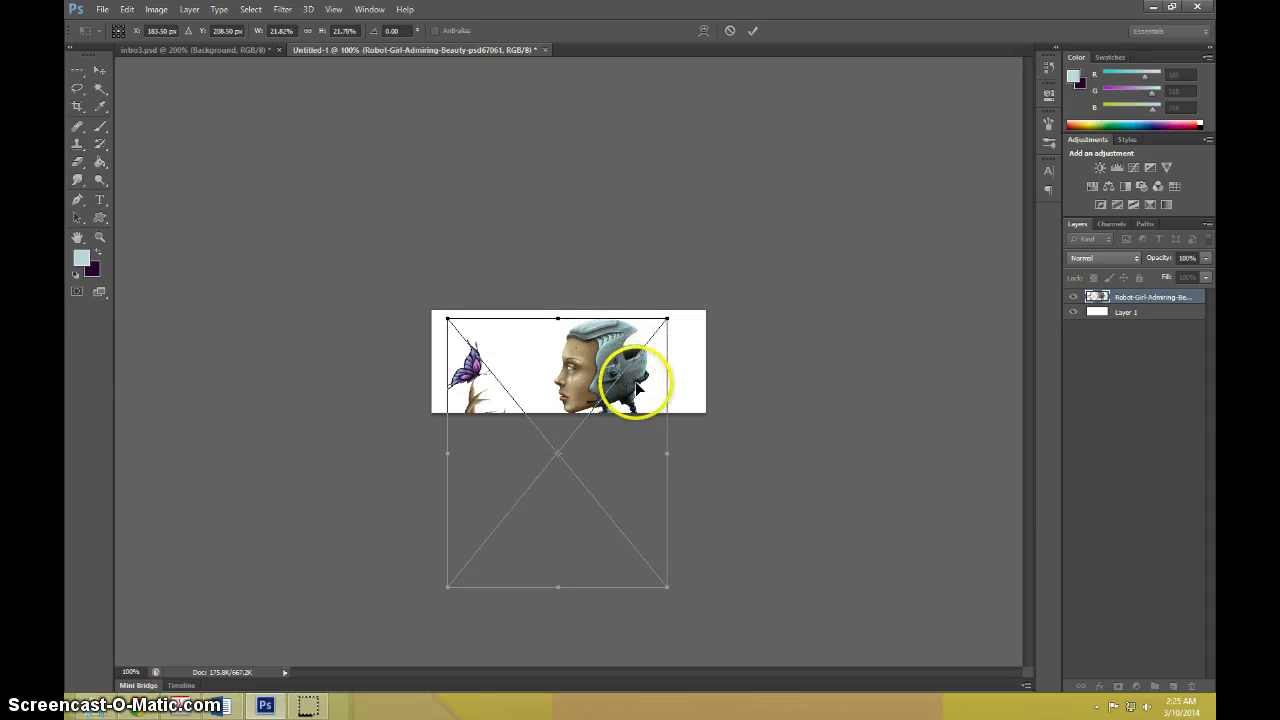
mouse_move(637, 389)
mouse_down()
mouse_move(646, 409)
mouse_move(666, 377)
mouse_move(660, 403)
mouse_move(643, 404)
mouse_up()
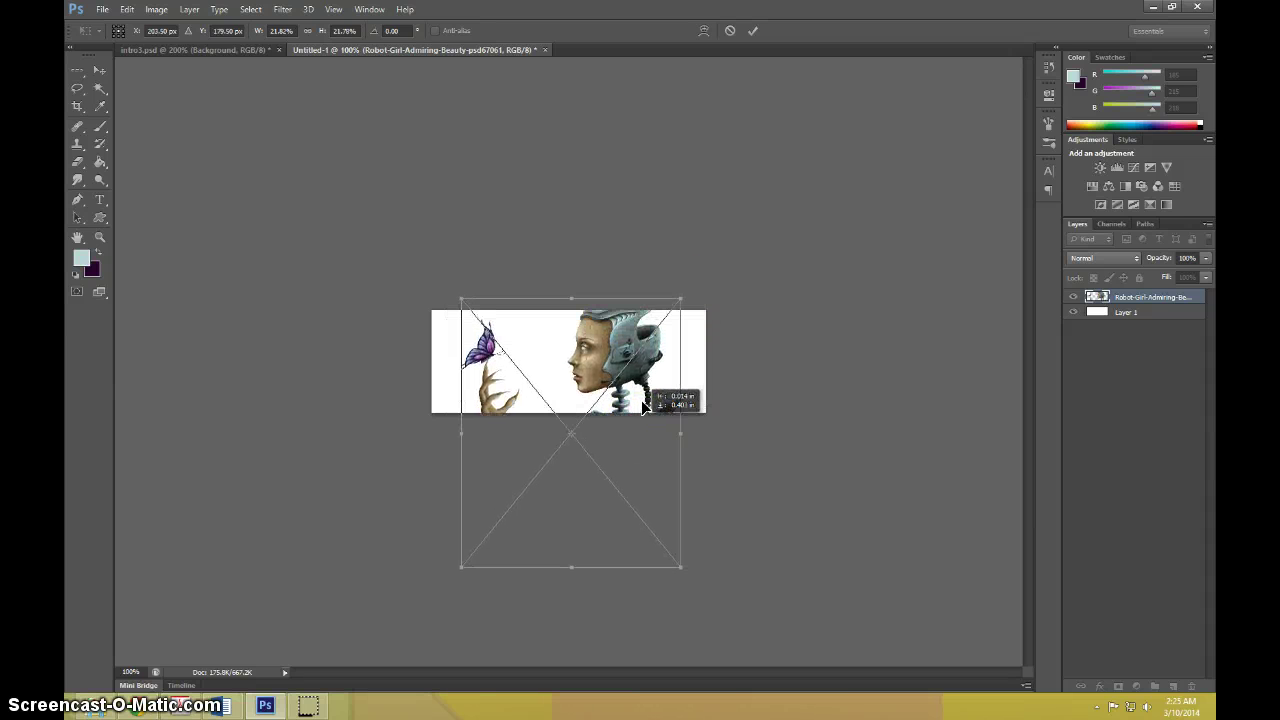
key(Return)
Show the transform controls, reduce the robot girl to about 16.5%, and reposition her so the head, shoulders and butterfly hand fit the canvas
key(z)
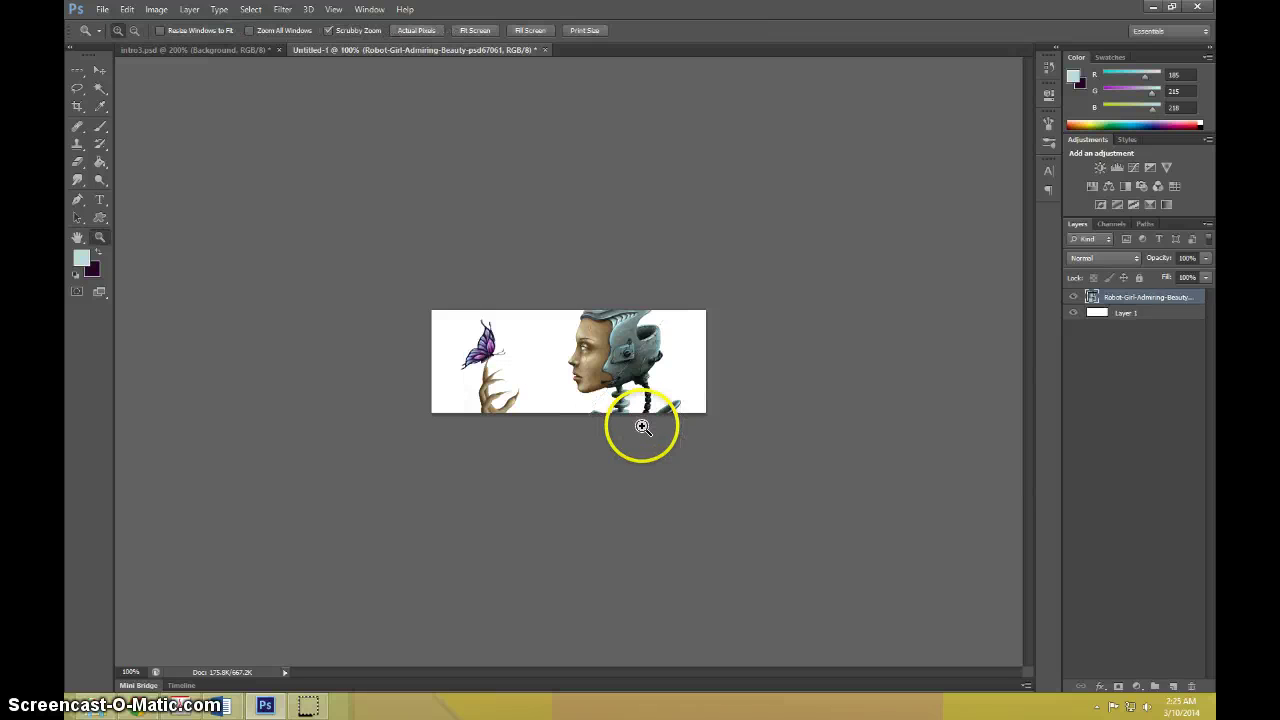
click(543, 391)
click(100, 70)
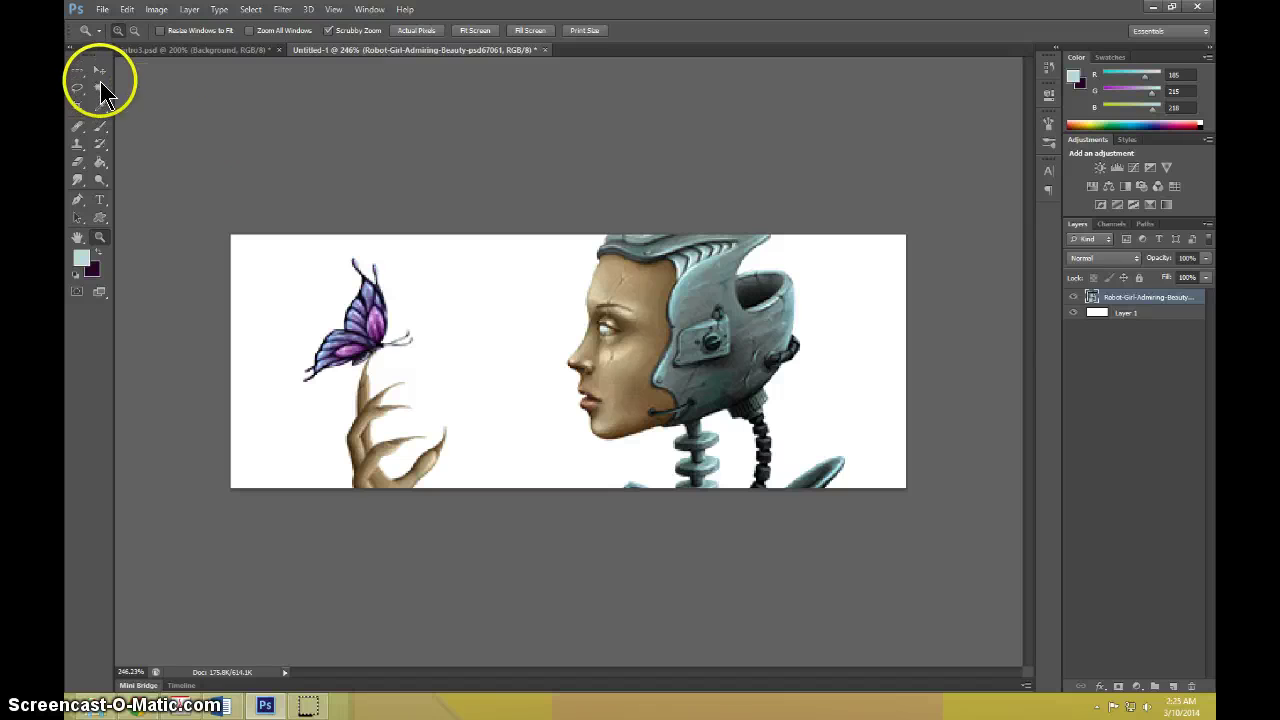
drag(563, 409, 549, 391)
click(268, 30)
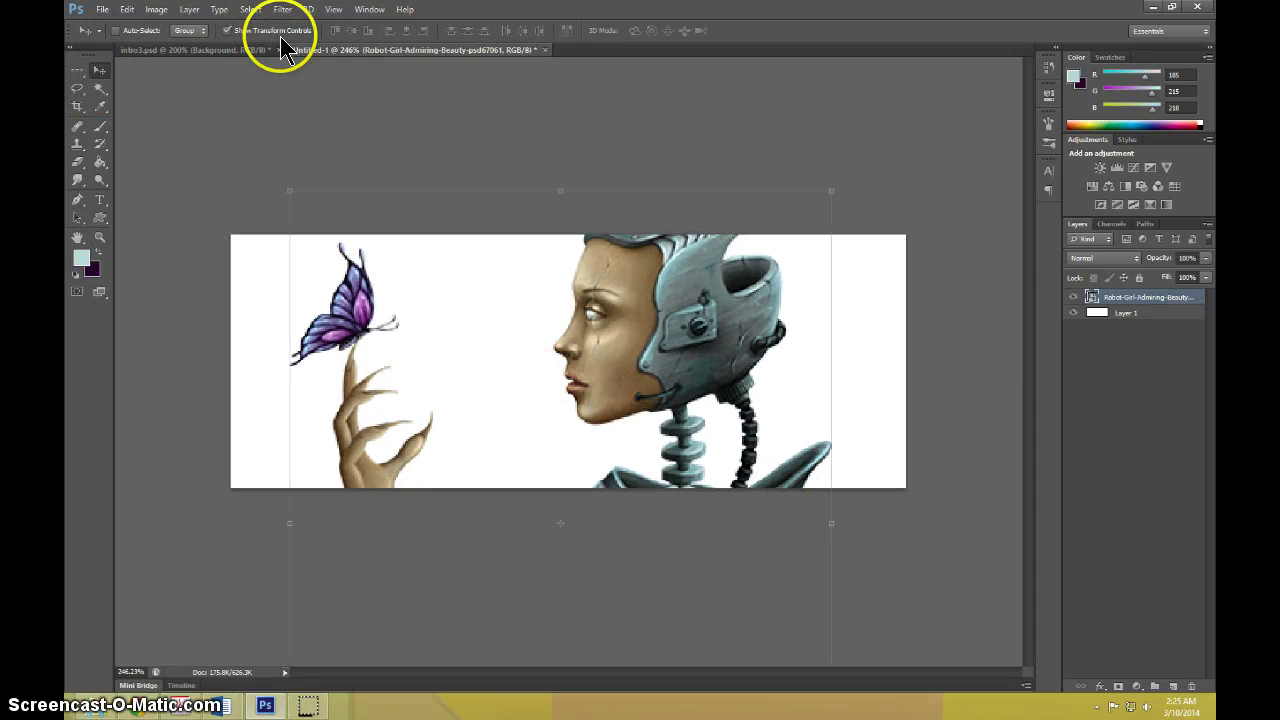
drag(830, 190, 678, 420)
drag(567, 456, 633, 384)
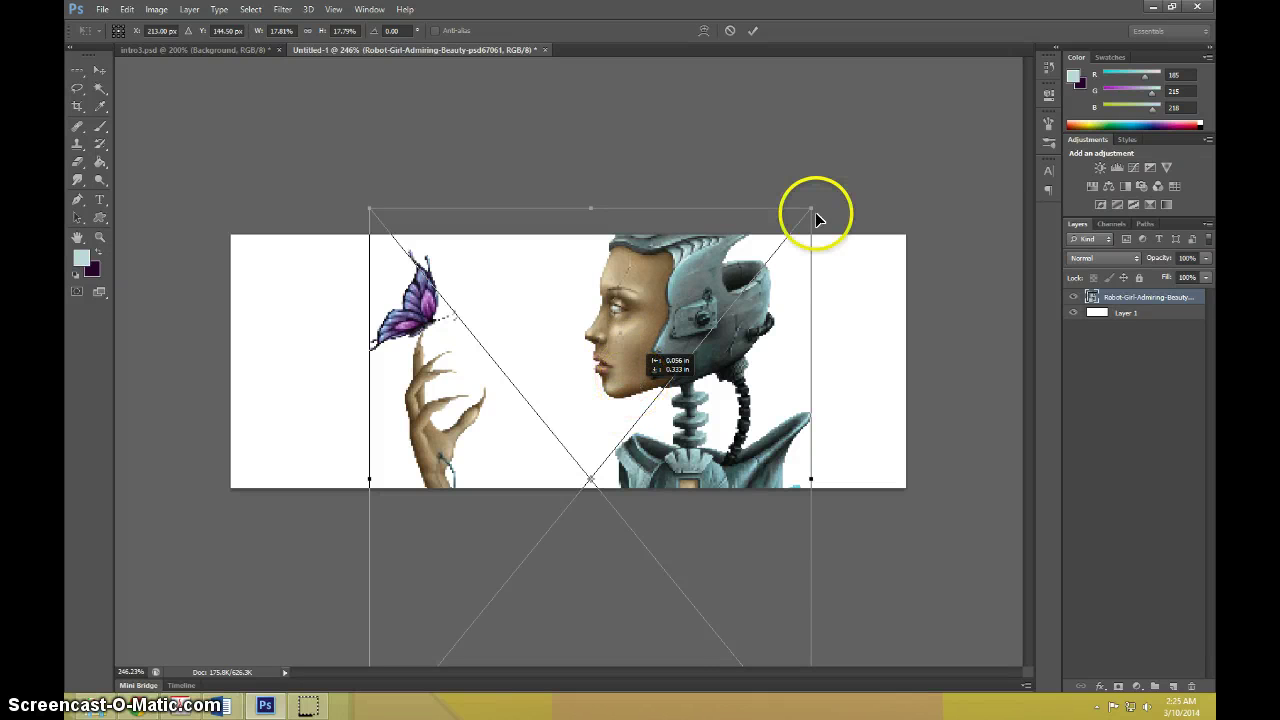
drag(811, 209, 777, 263)
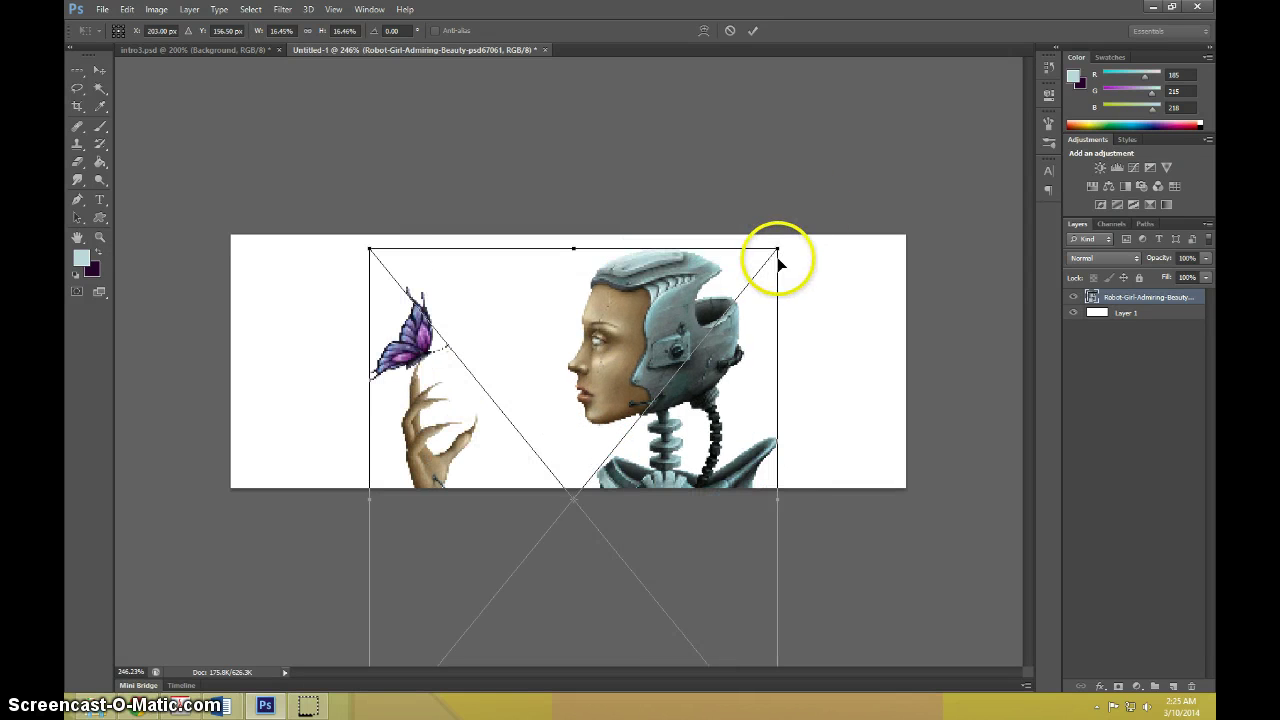
key(Return)
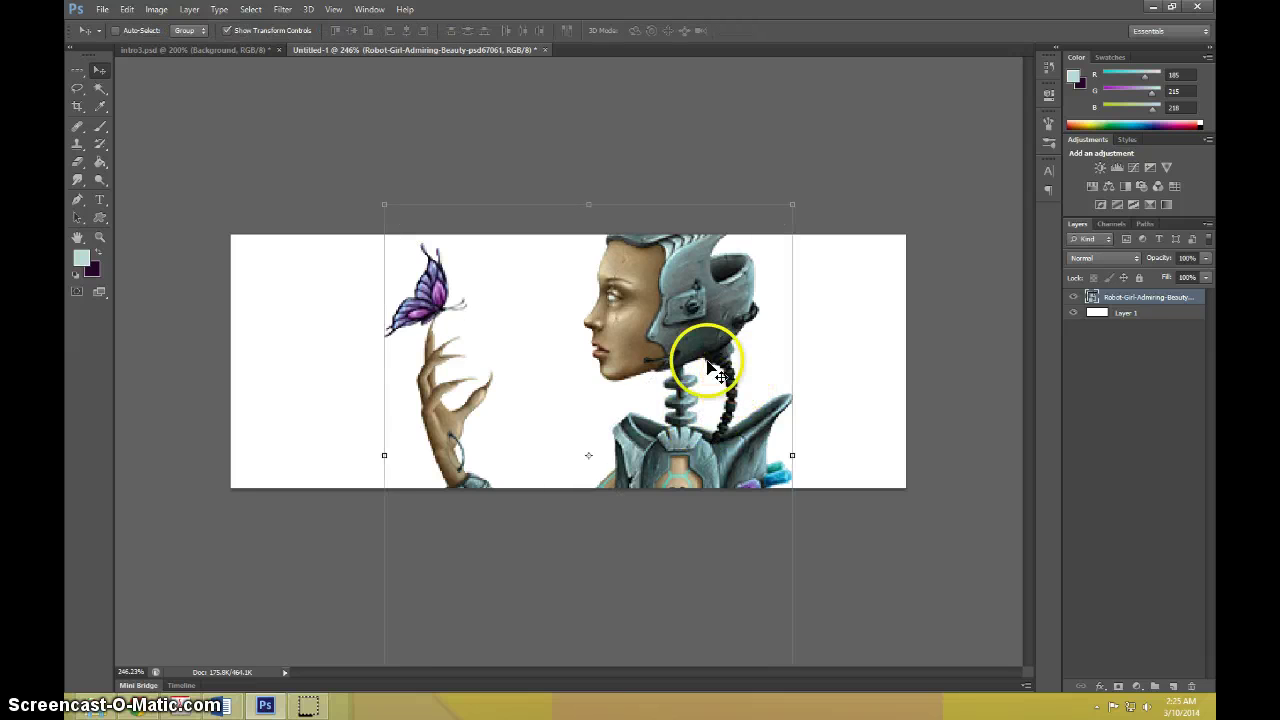
drag(714, 357, 674, 362)
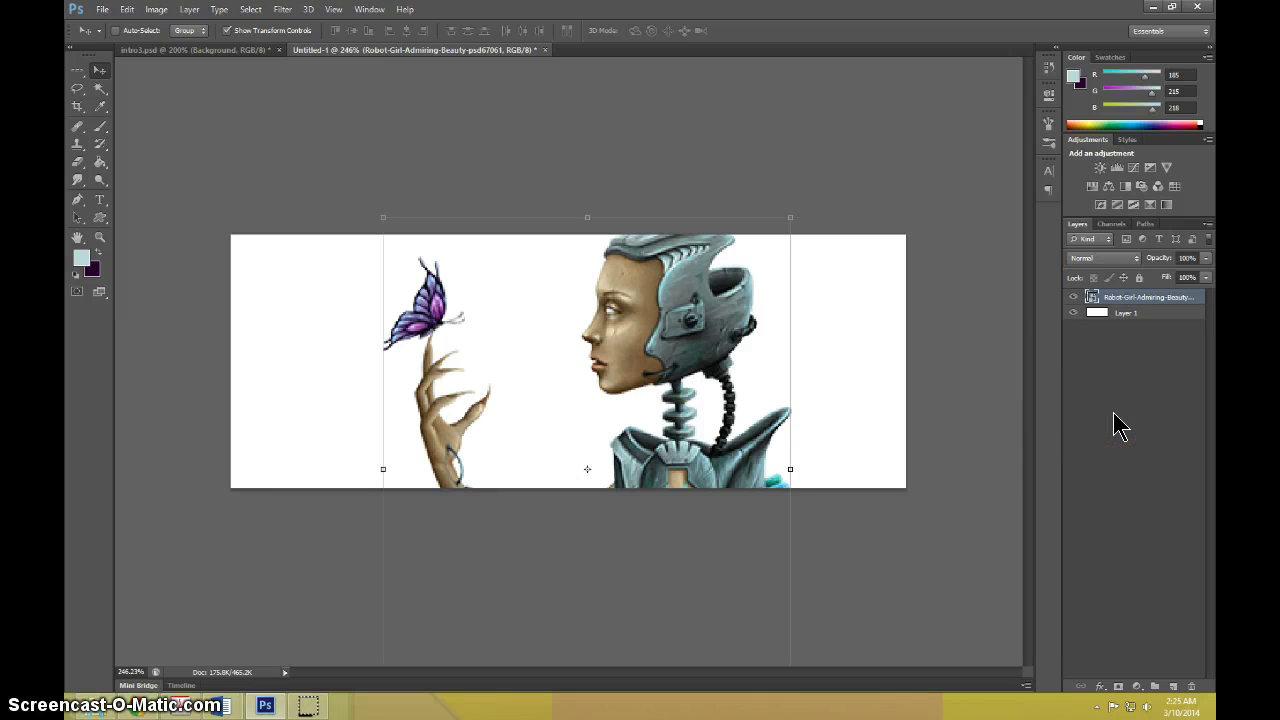
Duplicate the robot girl layer twice
key(ctrl+j)
key(ctrl+j)
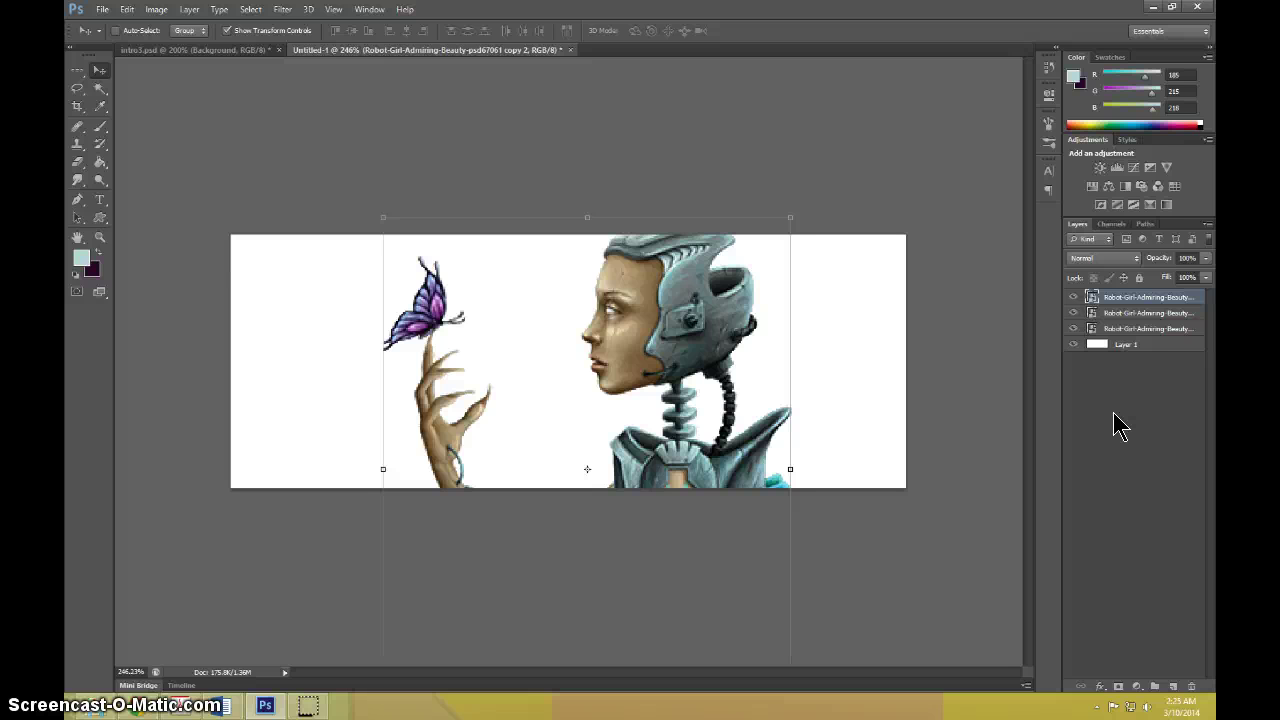
click(1136, 372)
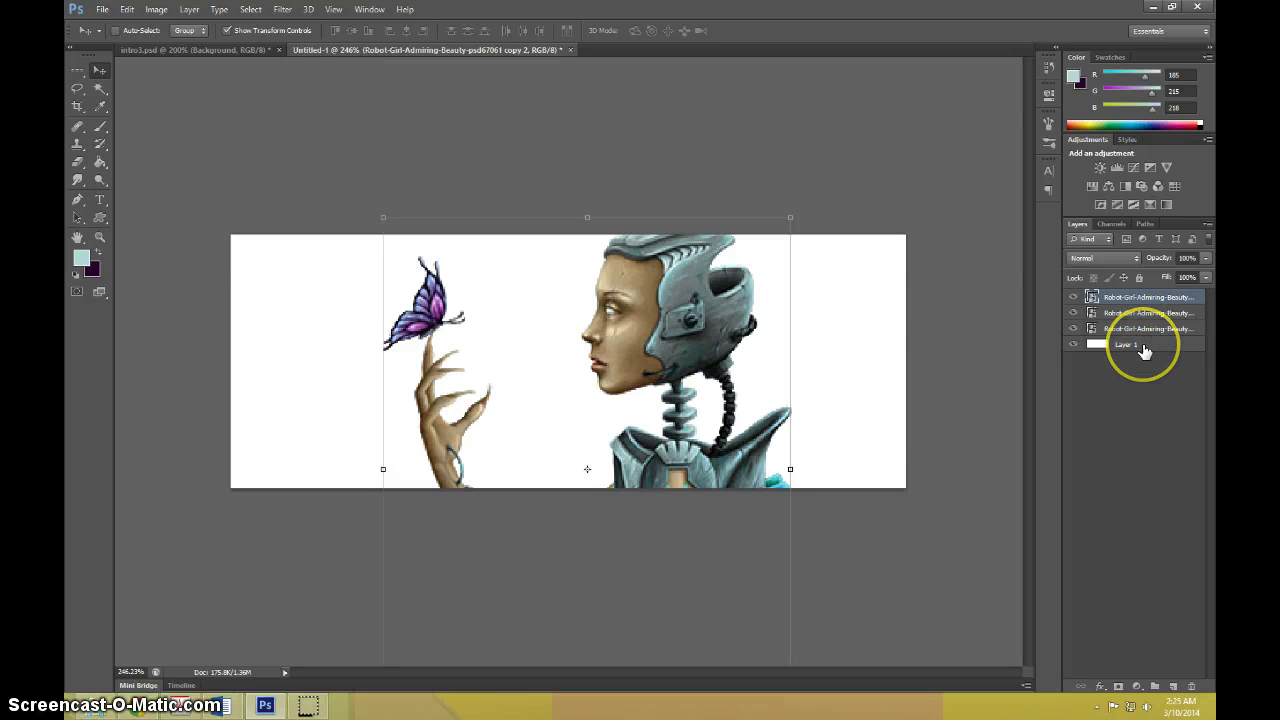
Fill the white Layer 1 with the dark purple #140919 sampled from the butterfly
click(1145, 348)
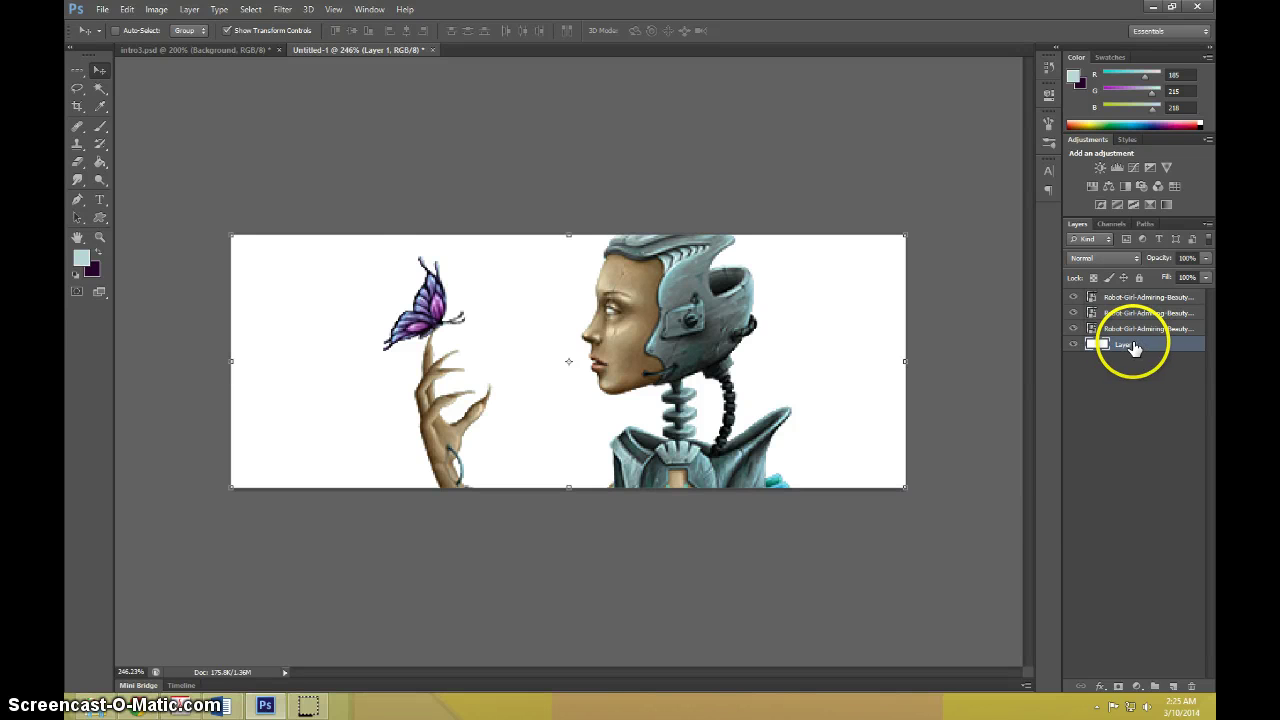
click(82, 258)
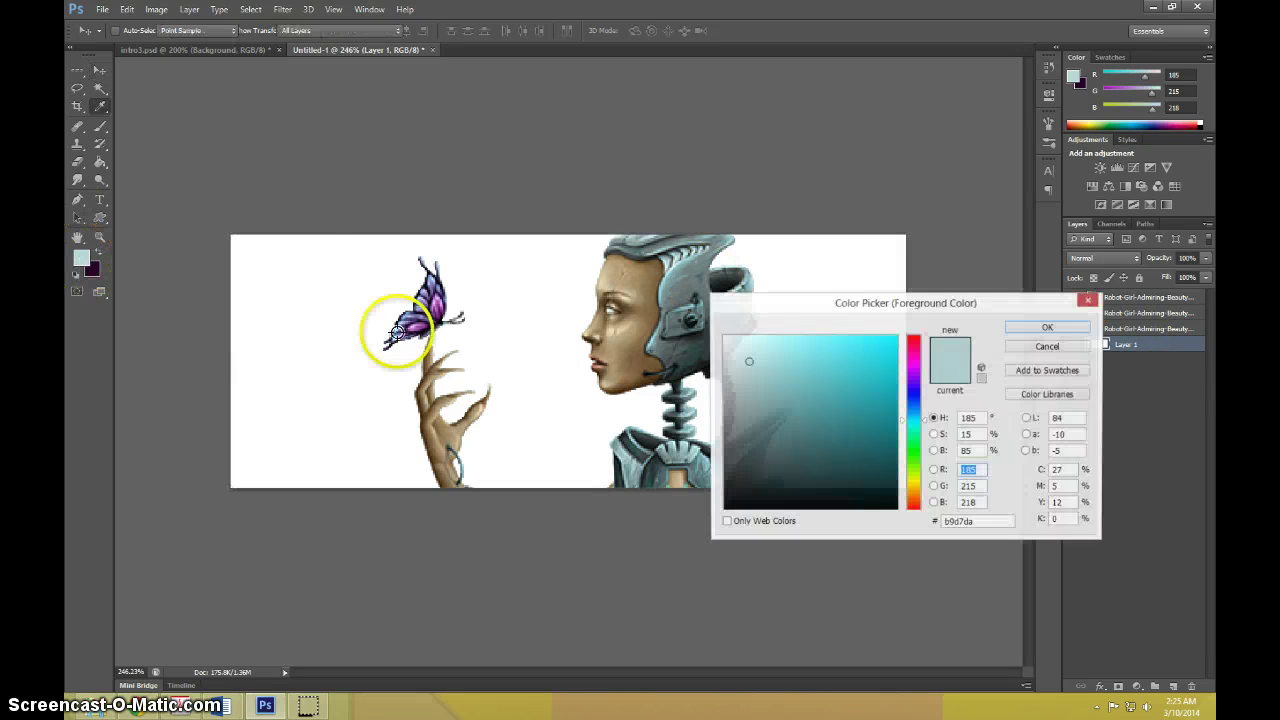
mouse_move(397, 333)
mouse_down()
mouse_move(420, 309)
mouse_move(414, 322)
mouse_up()
click(843, 322)
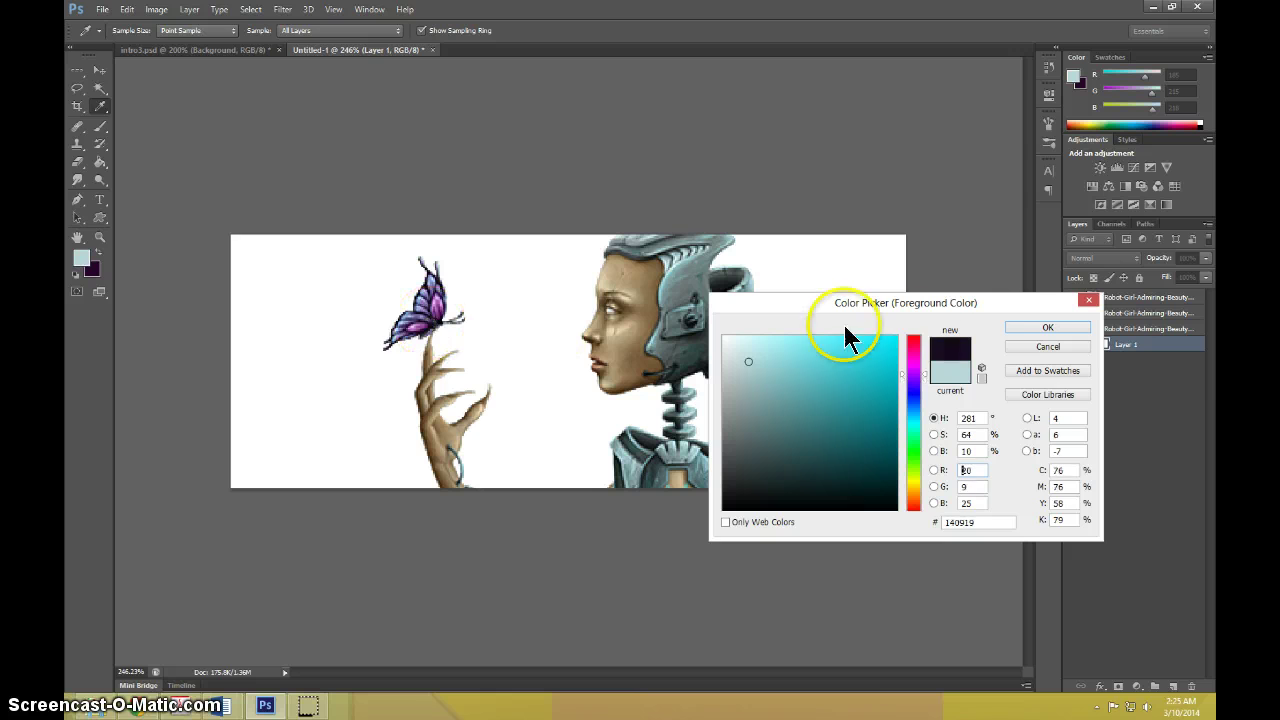
click(1040, 328)
click(99, 163)
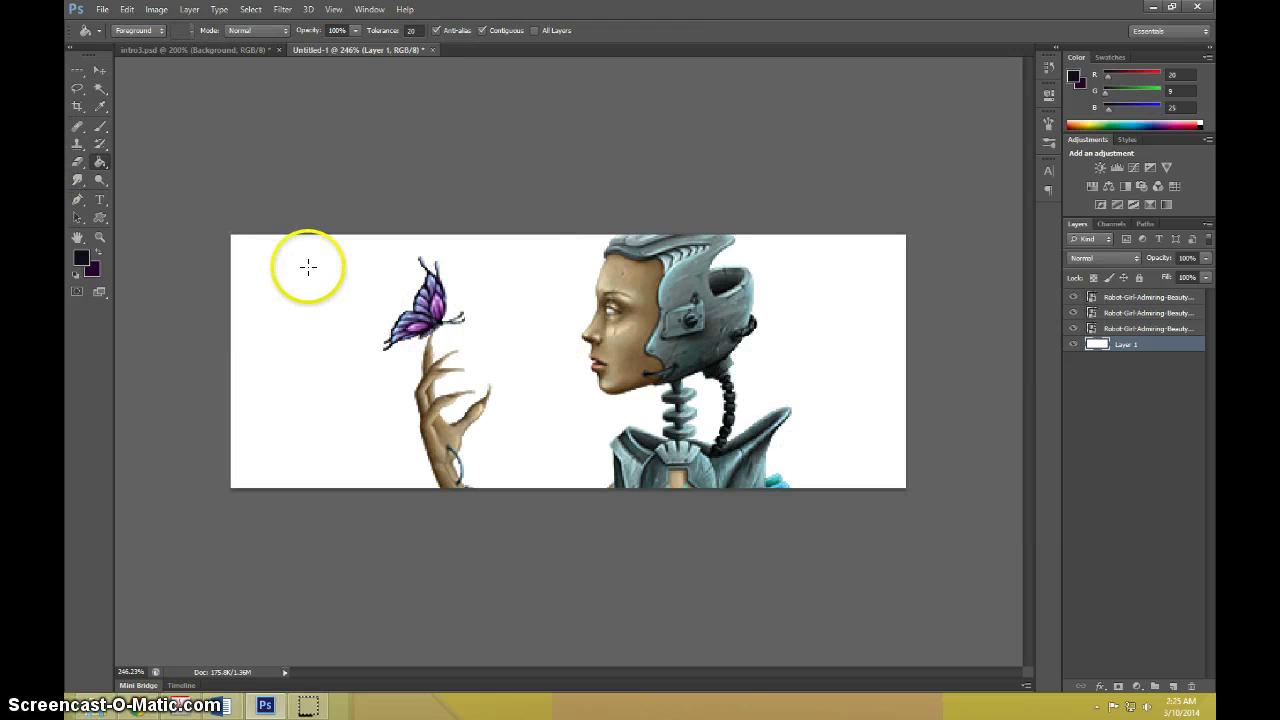
click(276, 316)
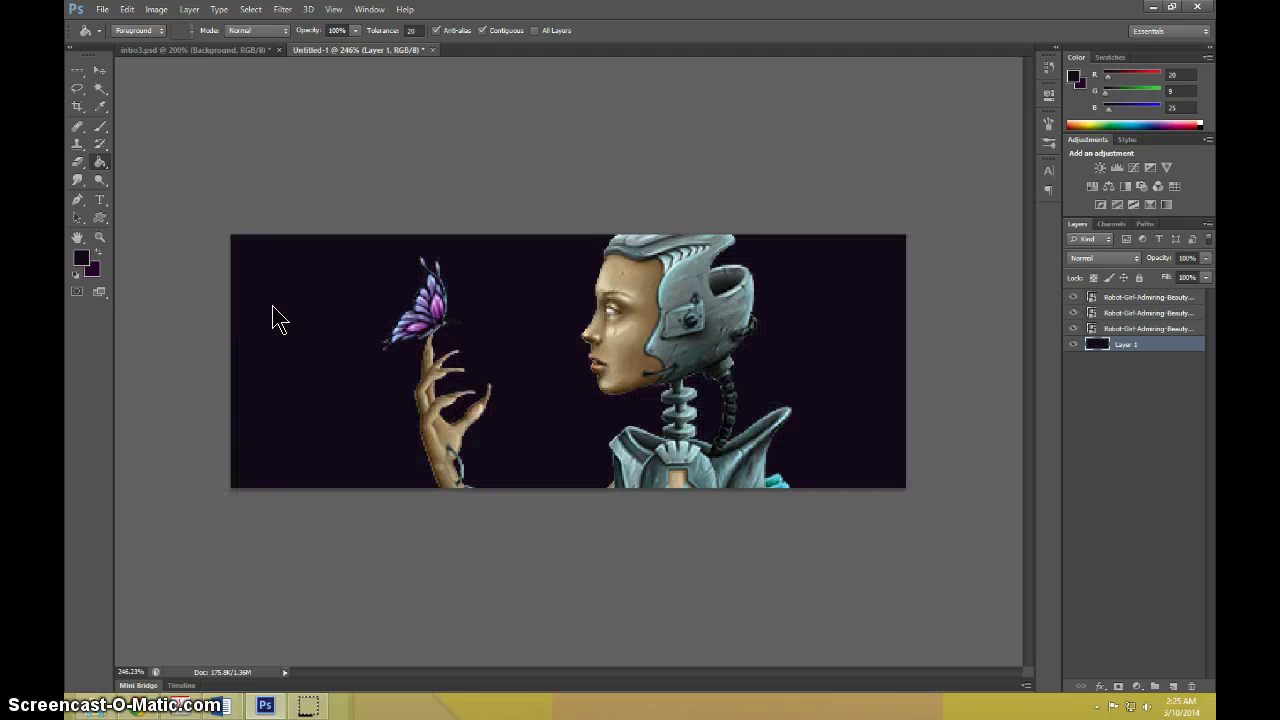
Apply a Motion Blur at a 53° angle to the lowest robot girl layer, adjusting its distance for diagonal background streaks
click(1152, 329)
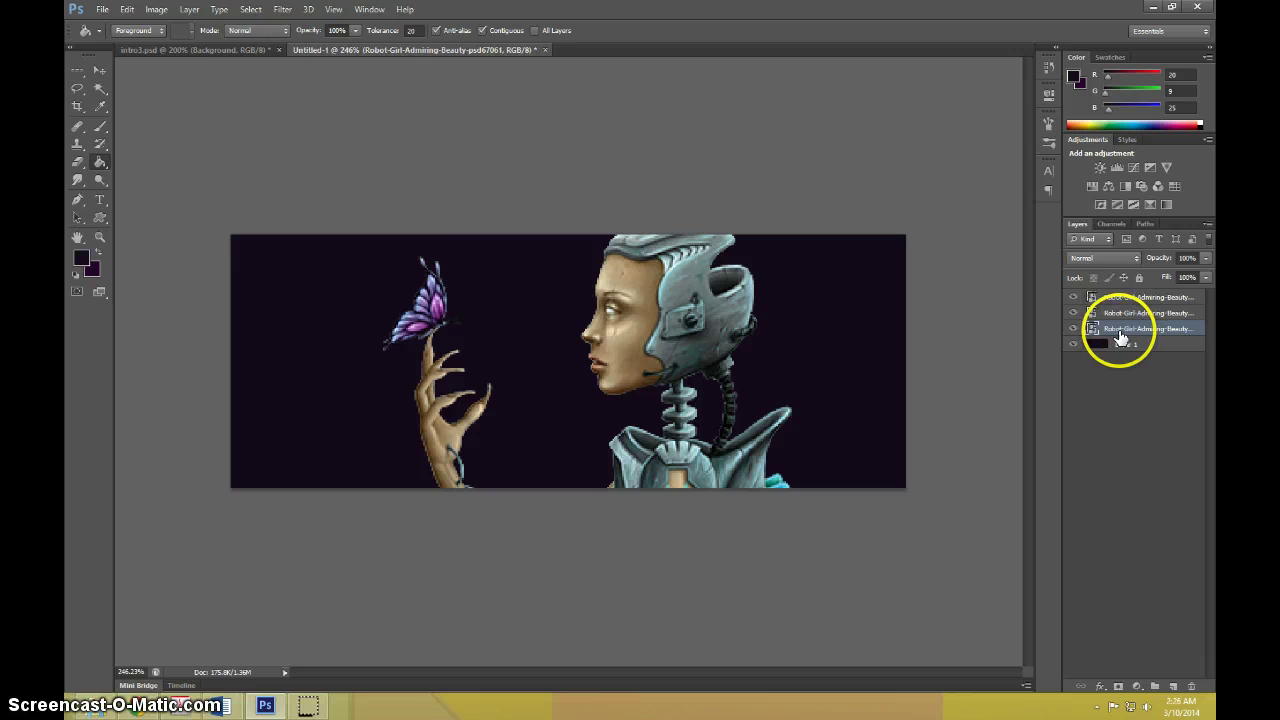
click(282, 10)
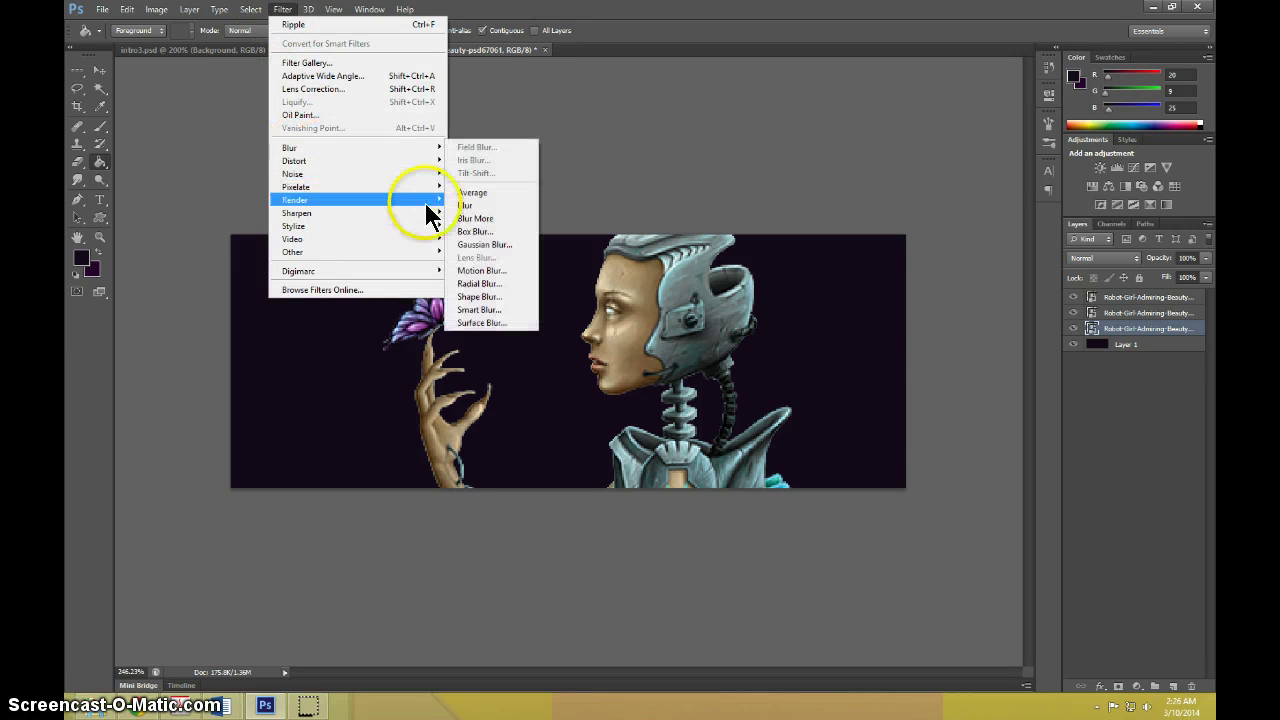
mouse_move(418, 147)
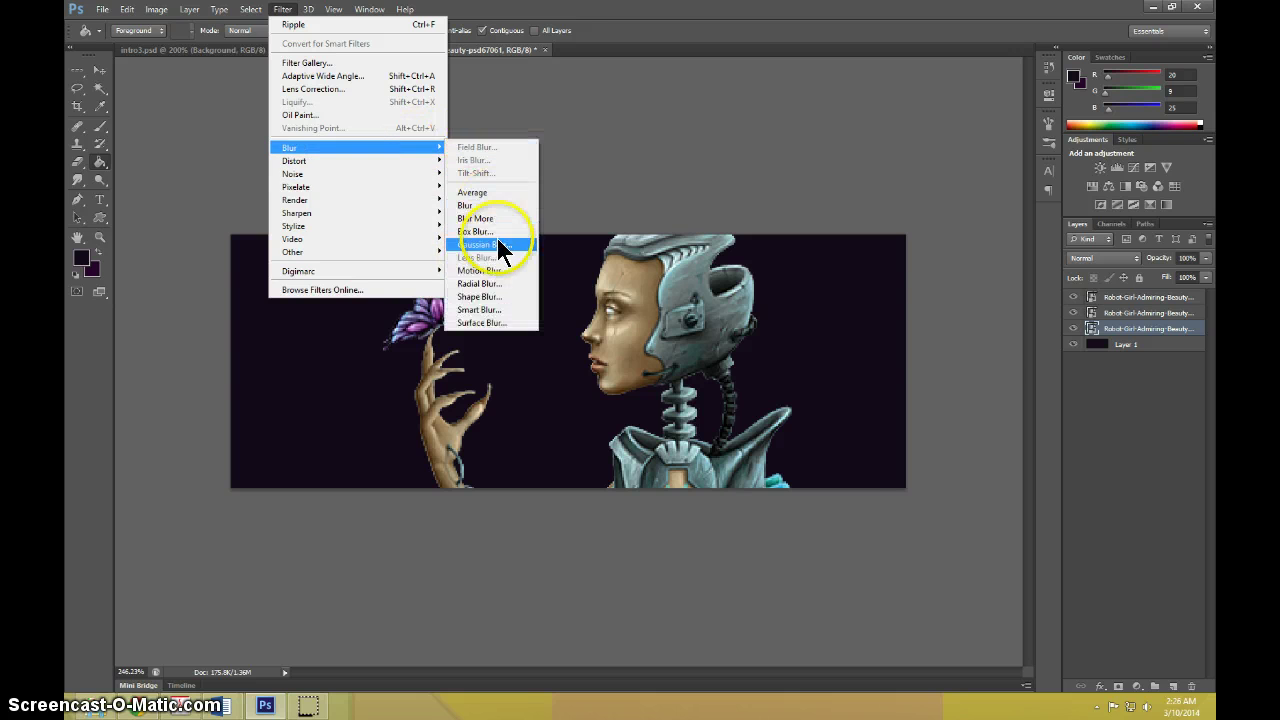
click(496, 272)
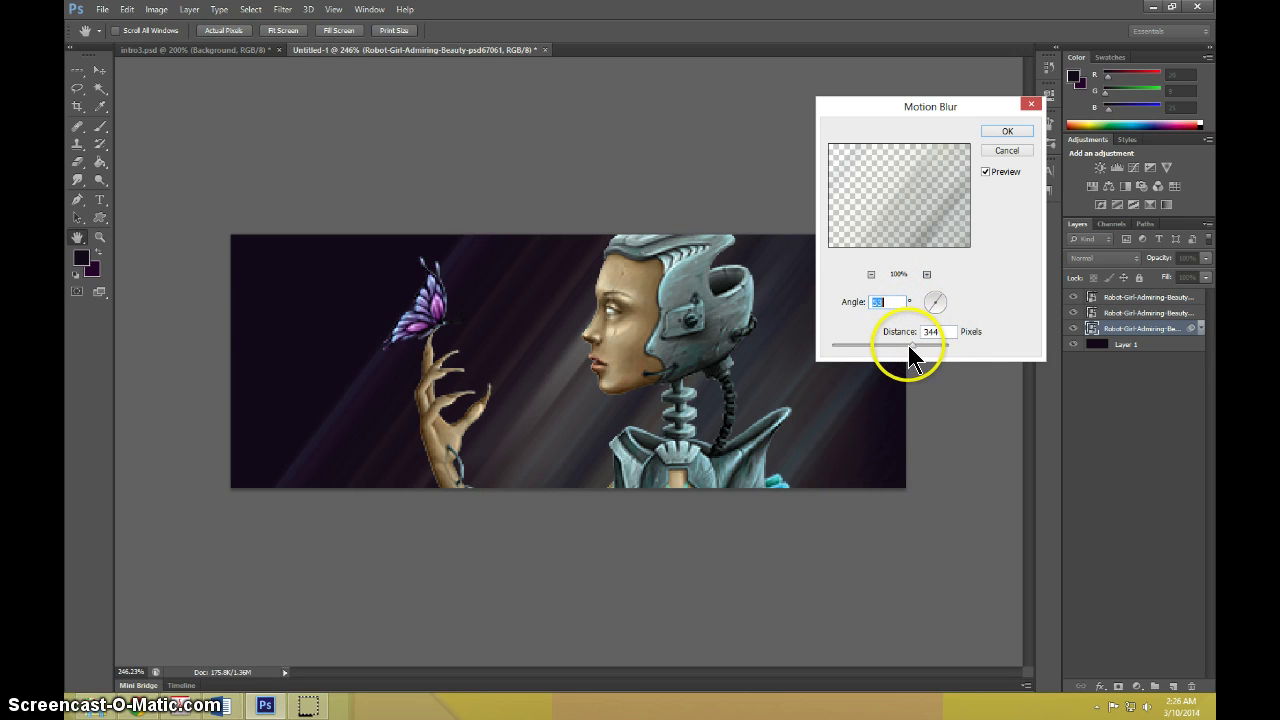
mouse_move(909, 346)
mouse_down()
mouse_move(880, 347)
mouse_move(914, 347)
mouse_up()
click(944, 332)
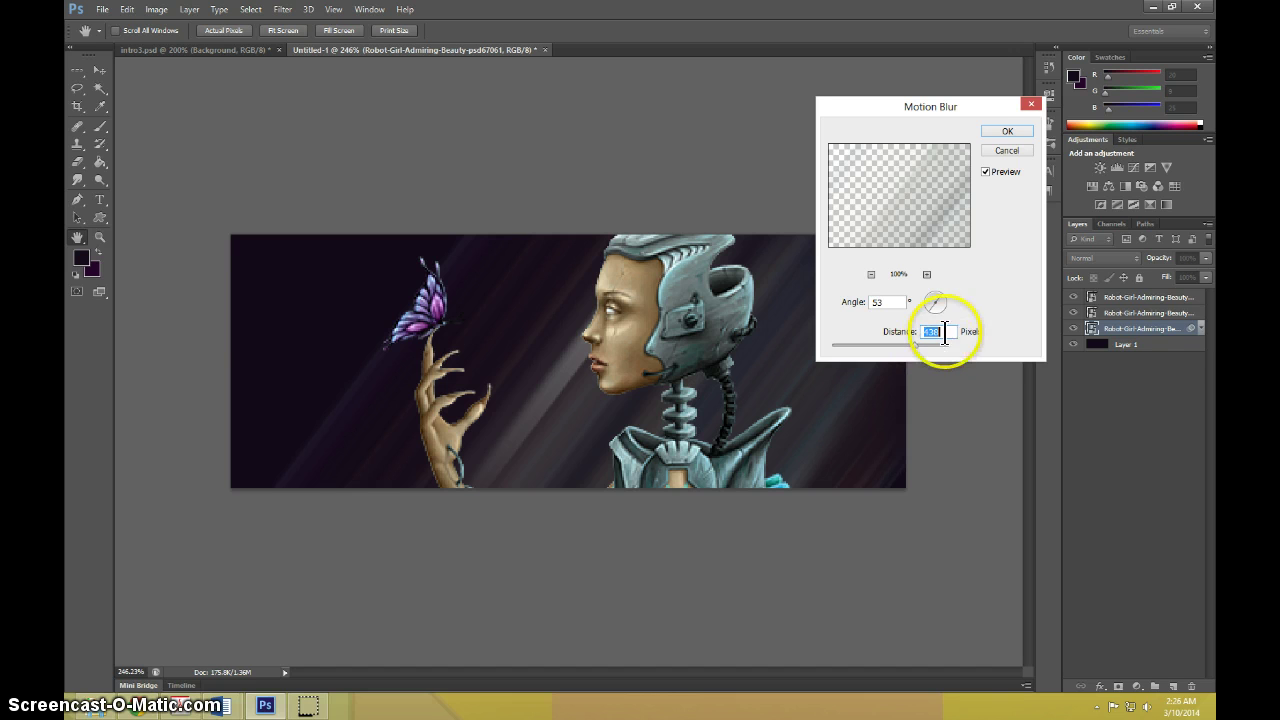
click(1020, 131)
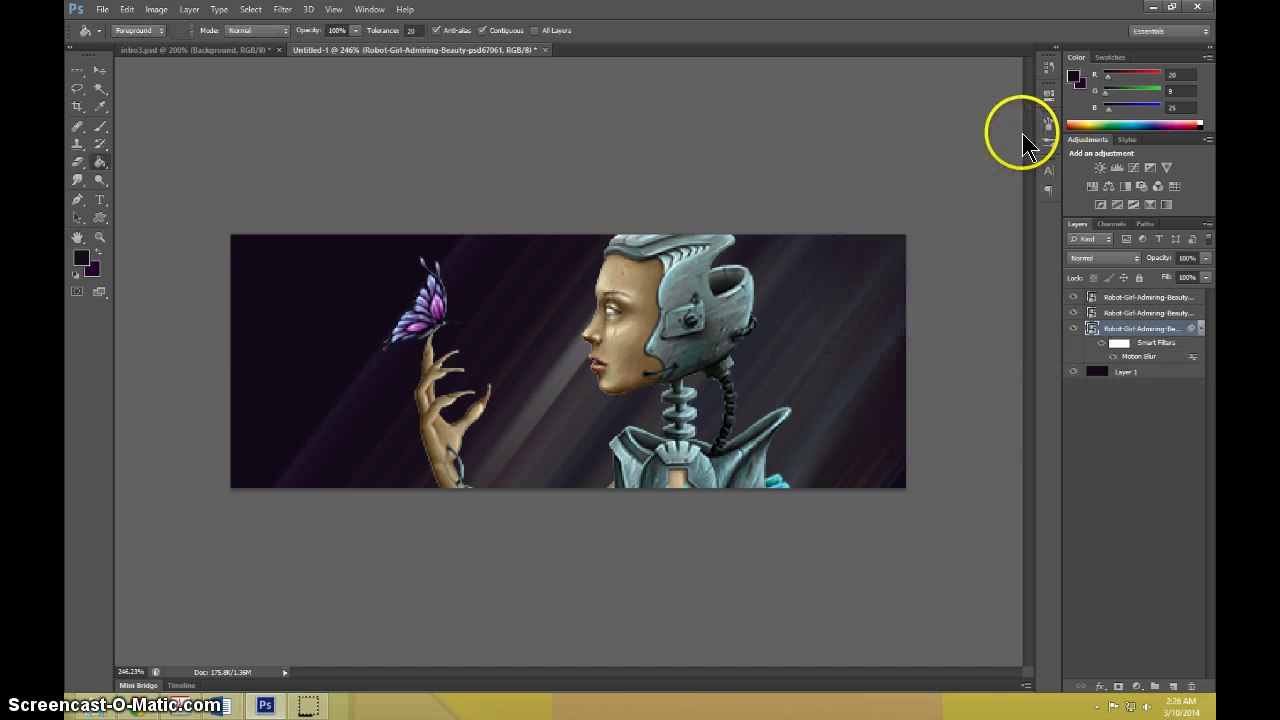
Apply a Motion Blur at 53° to the topmost robot girl copy, using a longer distance than on the lowest layer
click(1108, 312)
click(1116, 299)
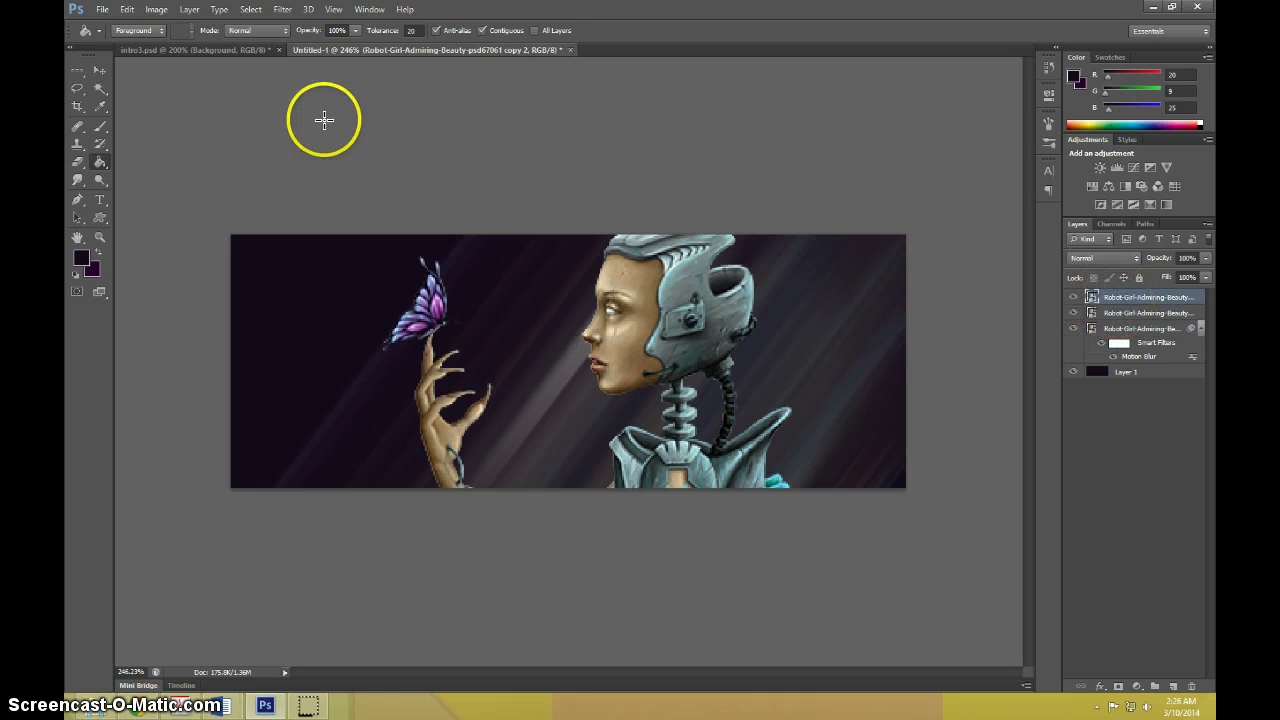
click(282, 10)
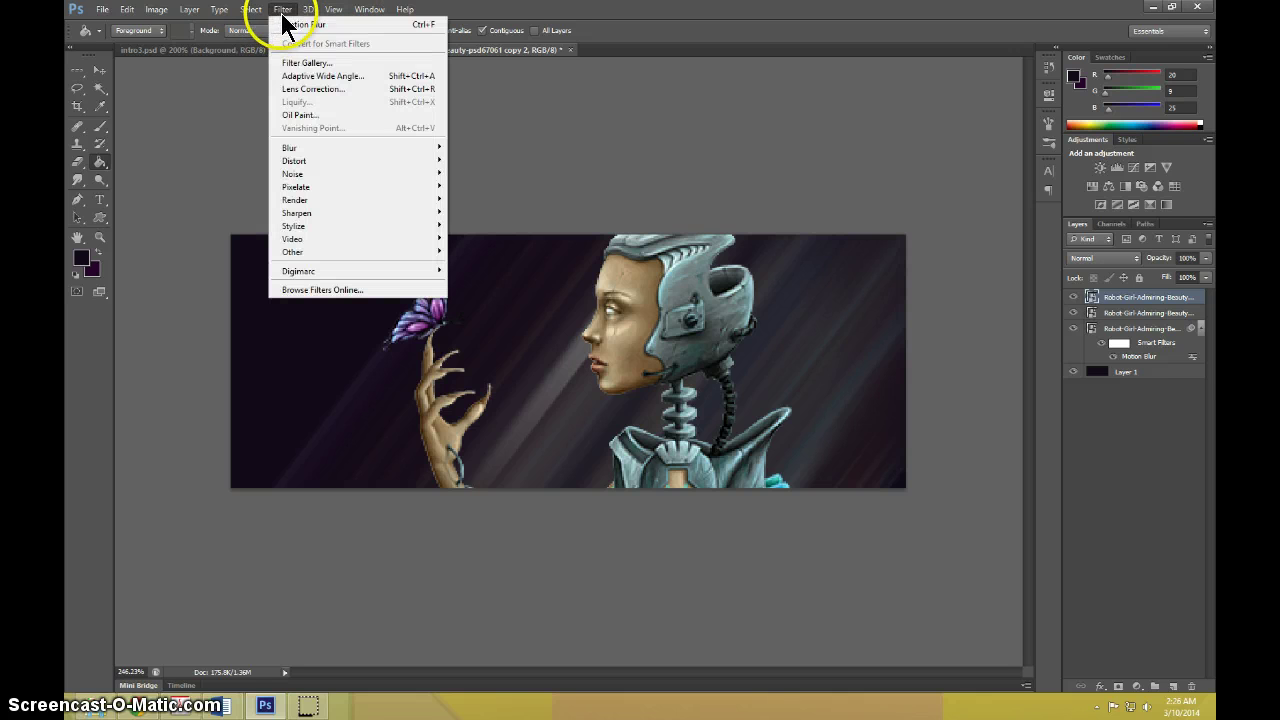
mouse_move(314, 147)
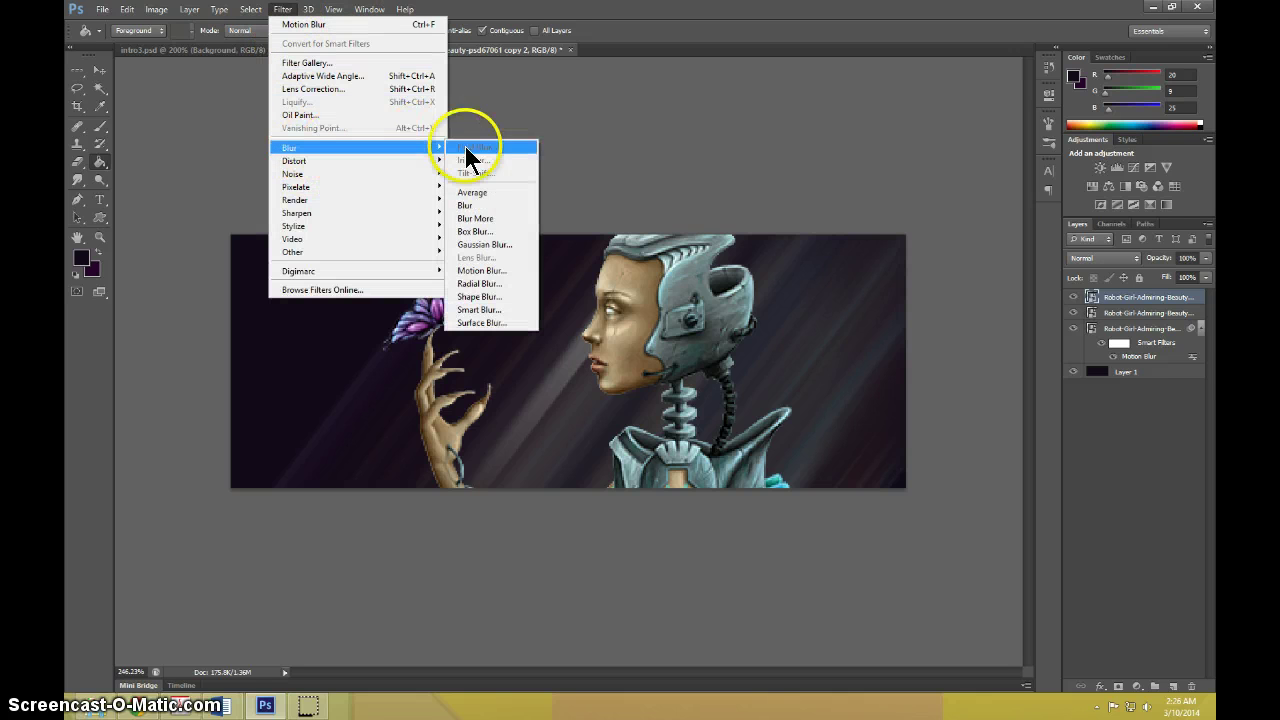
click(483, 271)
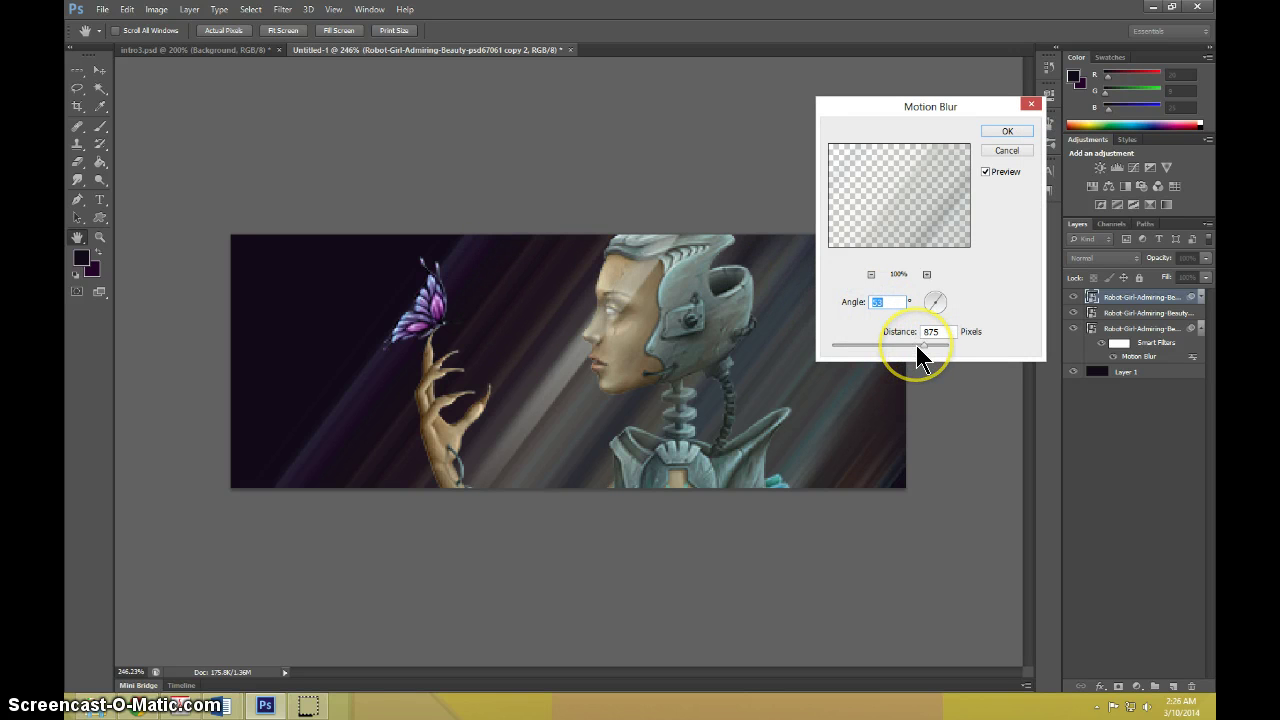
mouse_move(916, 345)
mouse_down()
mouse_move(903, 358)
mouse_move(874, 345)
mouse_move(927, 347)
mouse_up()
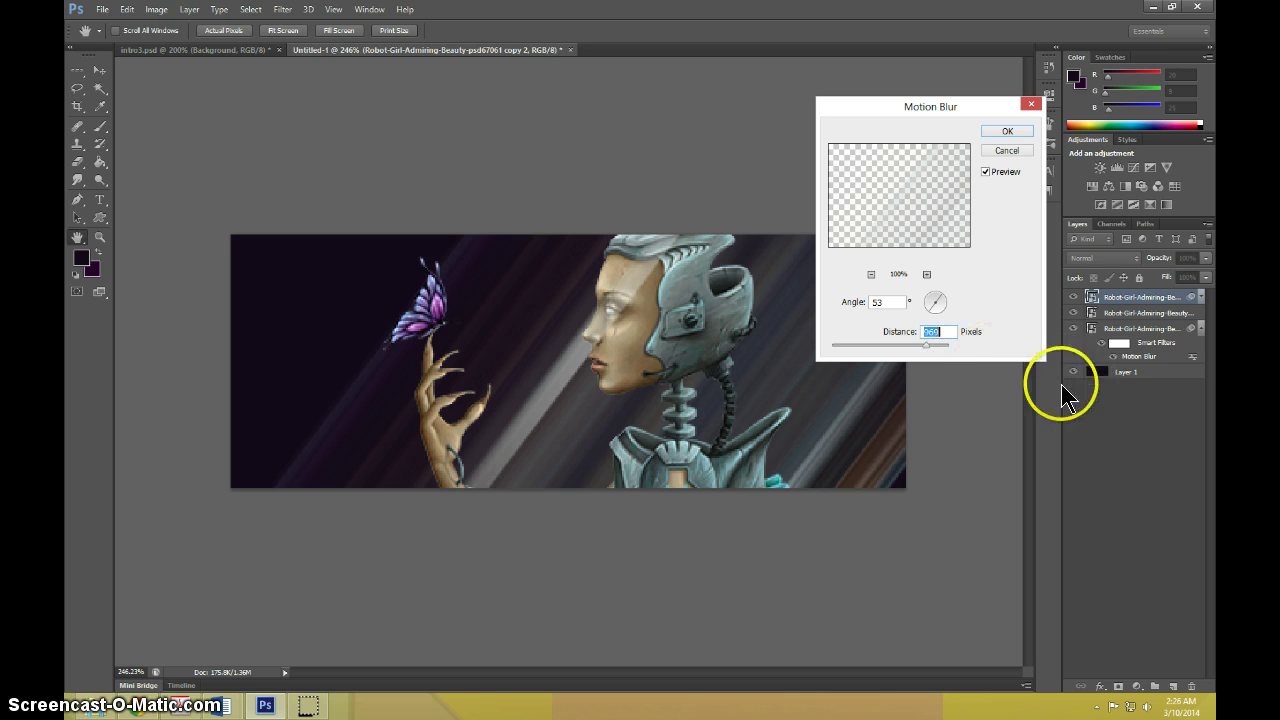
click(995, 132)
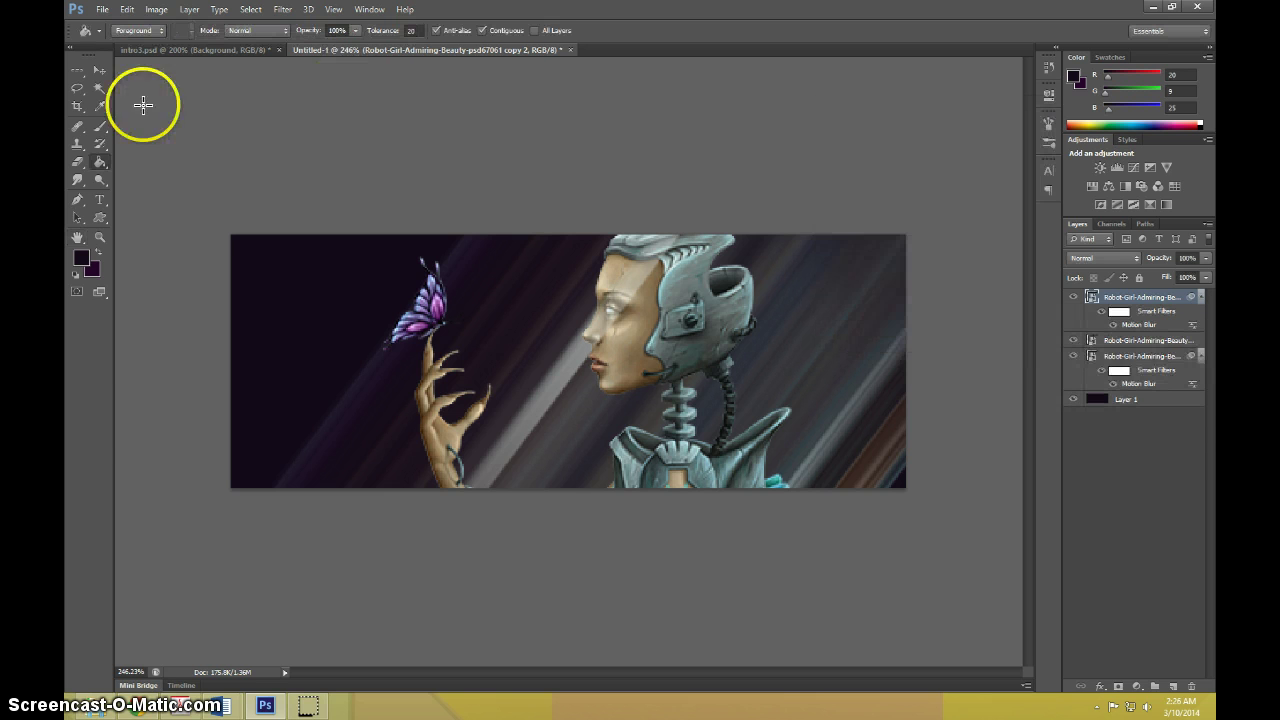
Move the blurred topmost copy toward the canvas's right side, clearing its streaks from the robot girl's face, and compare with it hidden
click(100, 71)
click(100, 80)
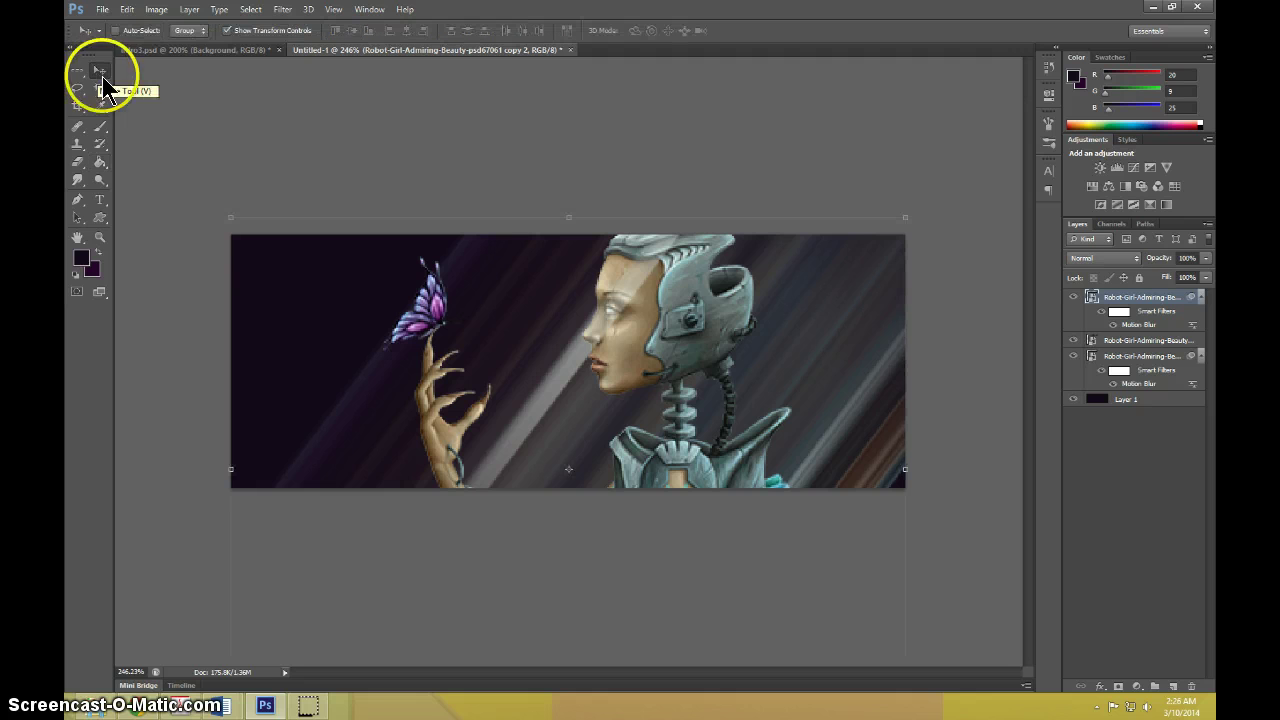
drag(601, 333, 649, 382)
mouse_move(773, 398)
mouse_down()
mouse_move(643, 400)
mouse_move(815, 407)
mouse_move(735, 391)
mouse_move(752, 404)
mouse_move(884, 408)
mouse_move(608, 368)
mouse_move(819, 387)
mouse_move(767, 377)
mouse_up()
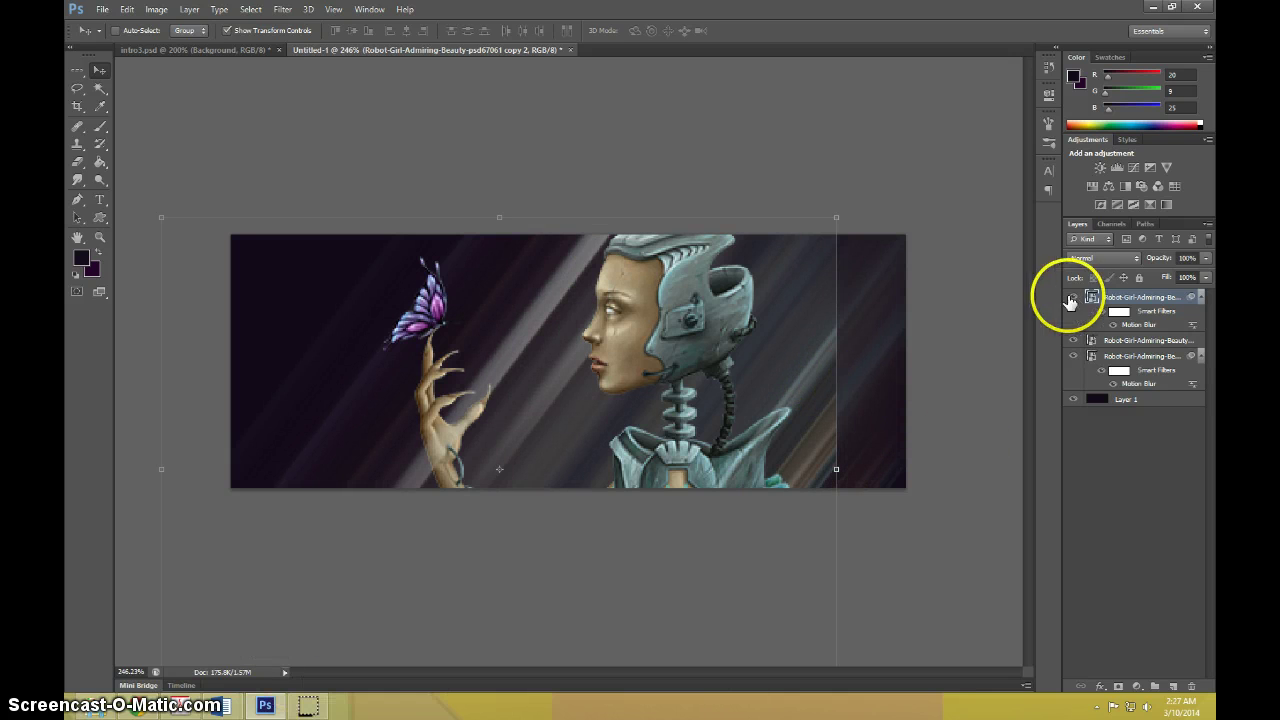
drag(830, 358, 886, 371)
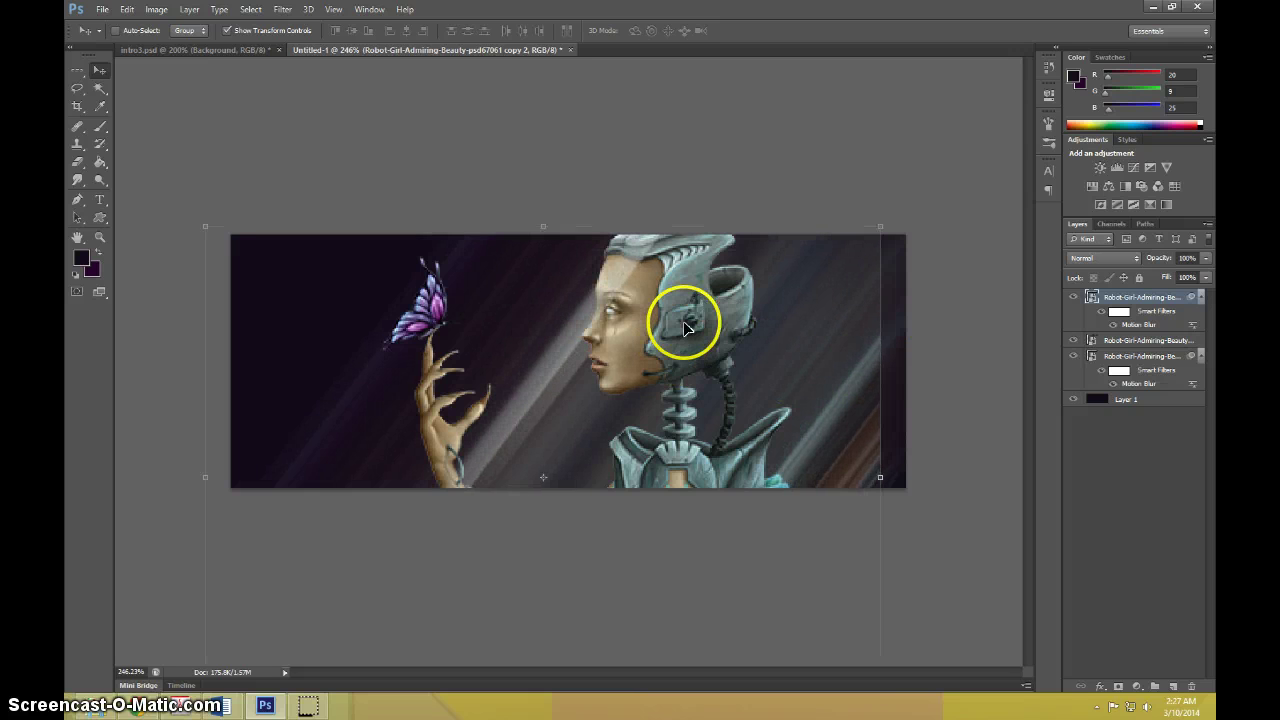
mouse_move(685, 328)
mouse_down()
mouse_move(871, 337)
mouse_move(833, 353)
mouse_move(834, 334)
mouse_move(852, 349)
mouse_move(822, 315)
mouse_move(801, 321)
mouse_up()
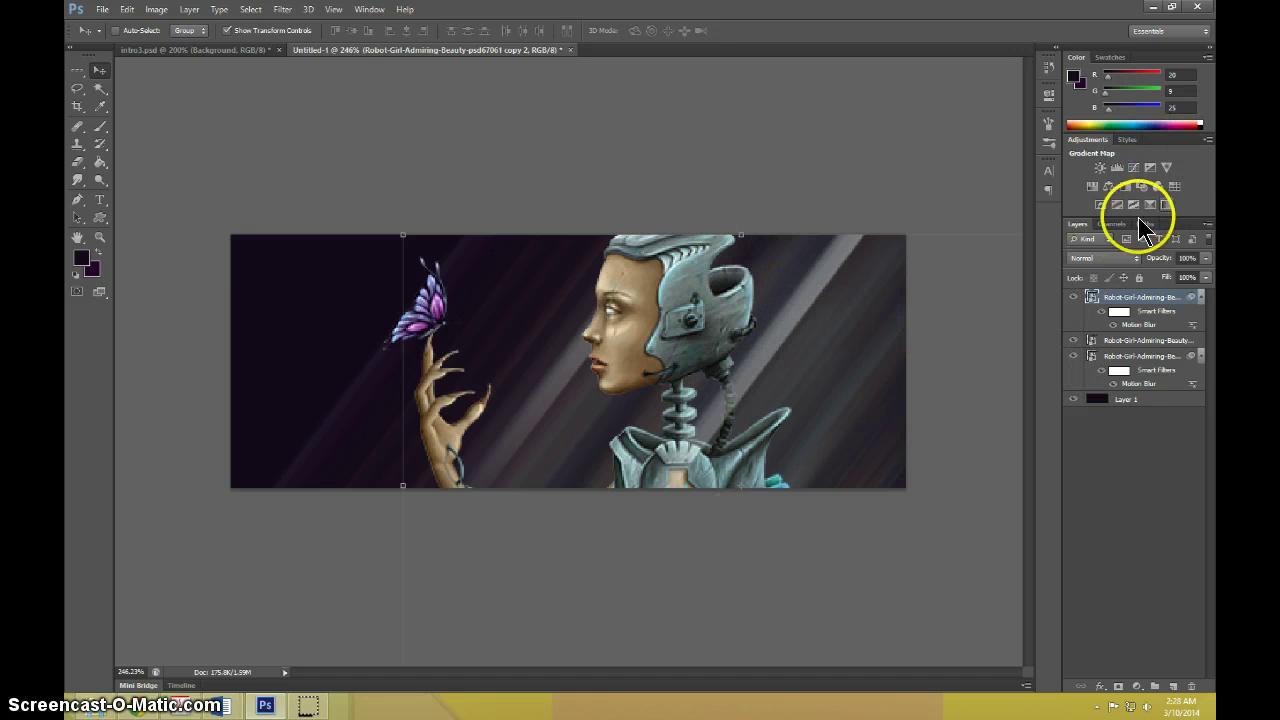
click(1075, 298)
click(1075, 298)
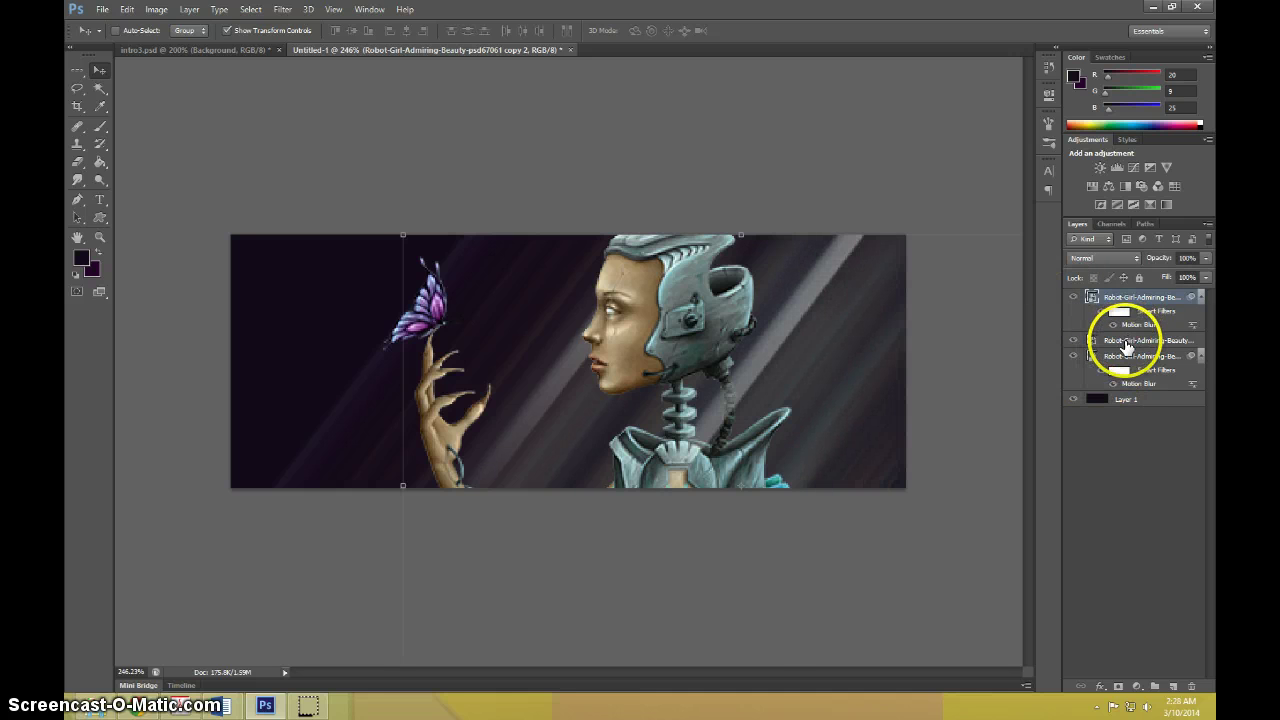
Rasterize the unblurred middle robot girl copy for use with the Smudge tool
click(1127, 342)
click(1074, 342)
click(1074, 342)
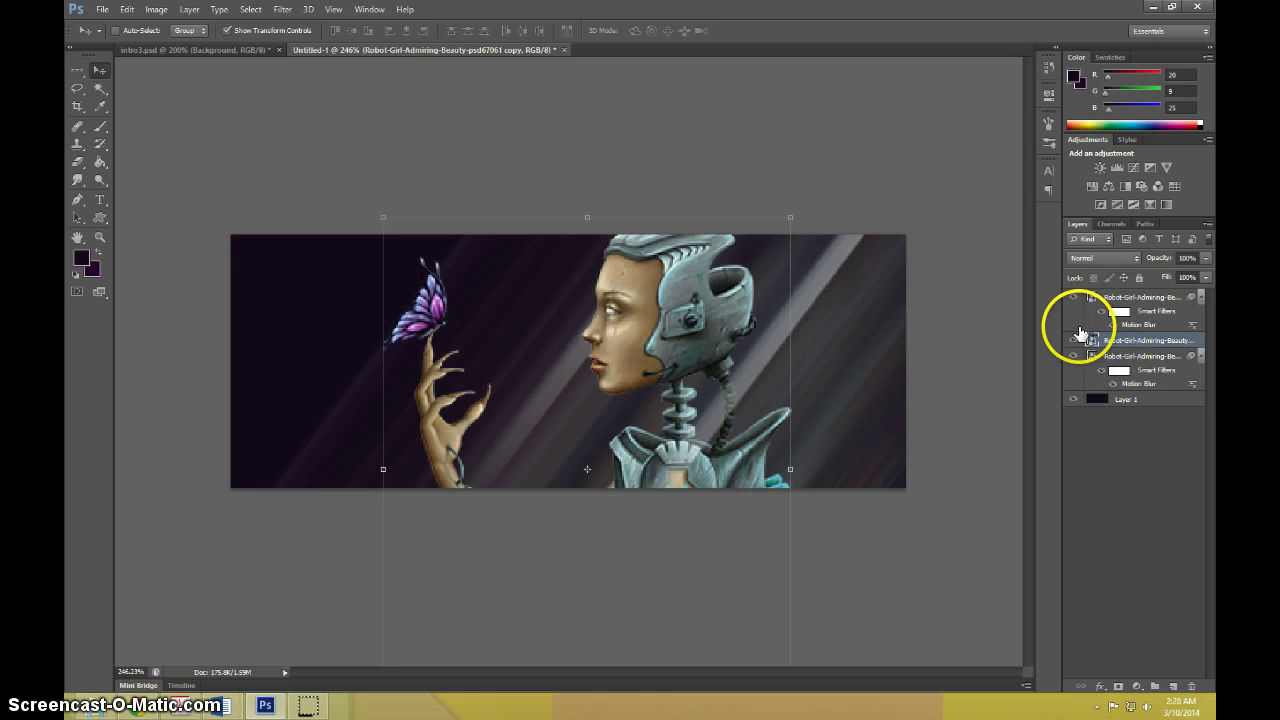
click(76, 183)
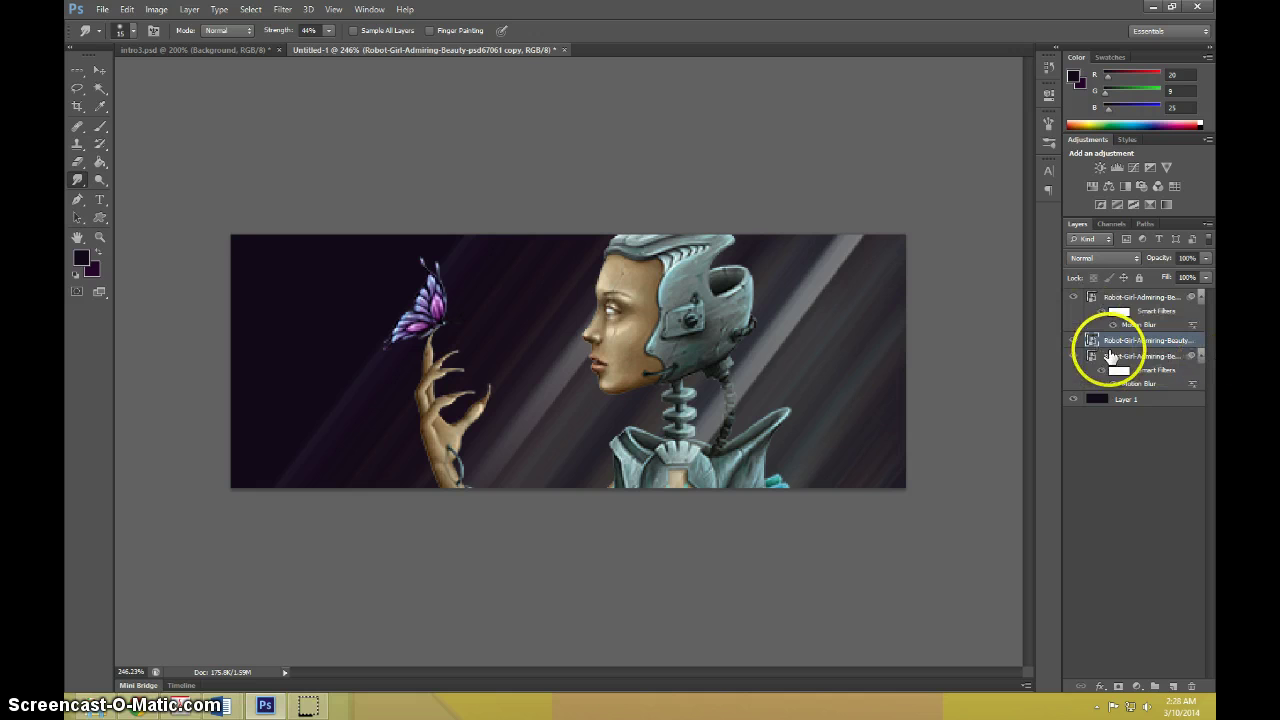
right_click(1117, 343)
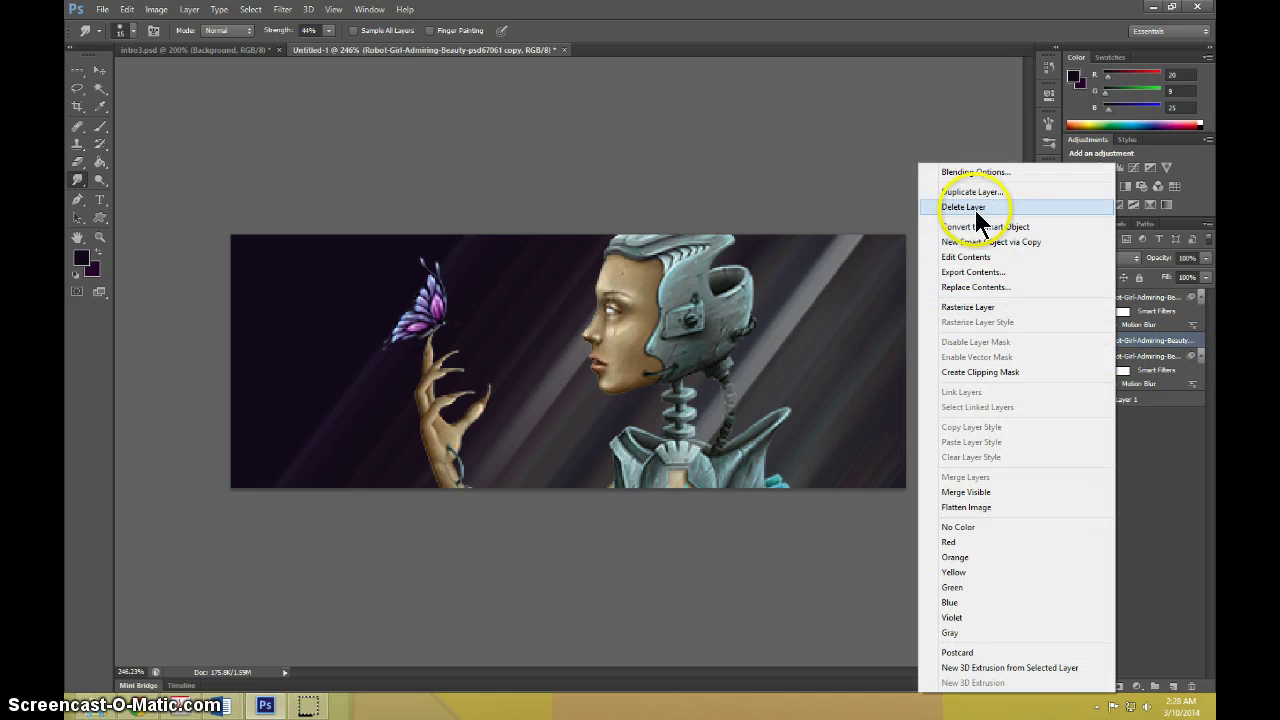
click(967, 306)
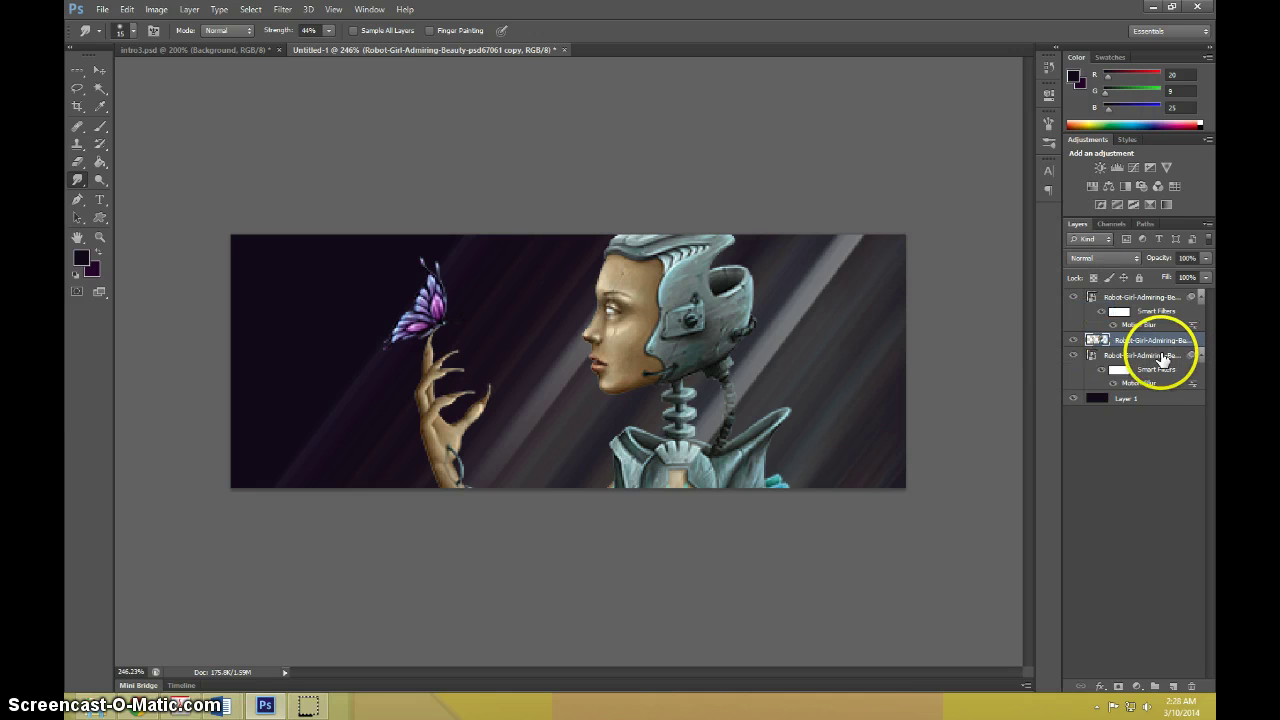
Choose the 23 px textured brush tip for smudging, enable Shape Dynamics, and set the size to 22 px and spacing to 41%
right_click(782, 421)
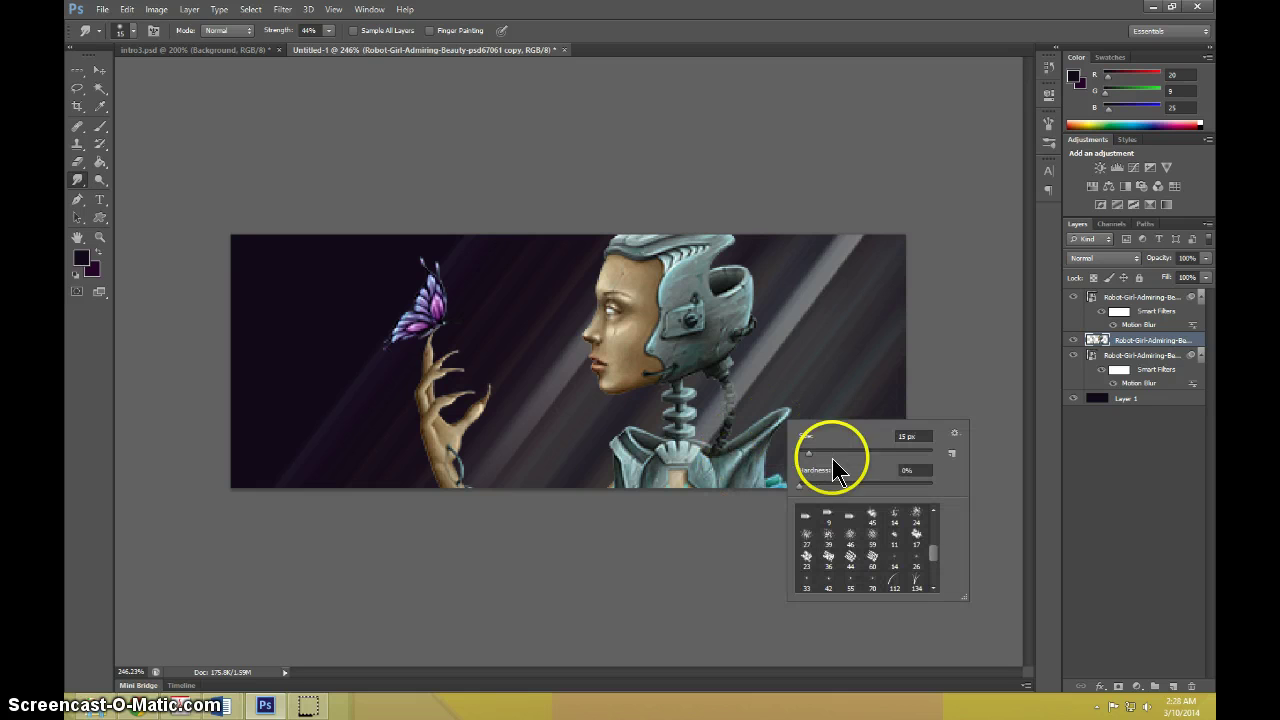
scroll(935, 552, up, 3)
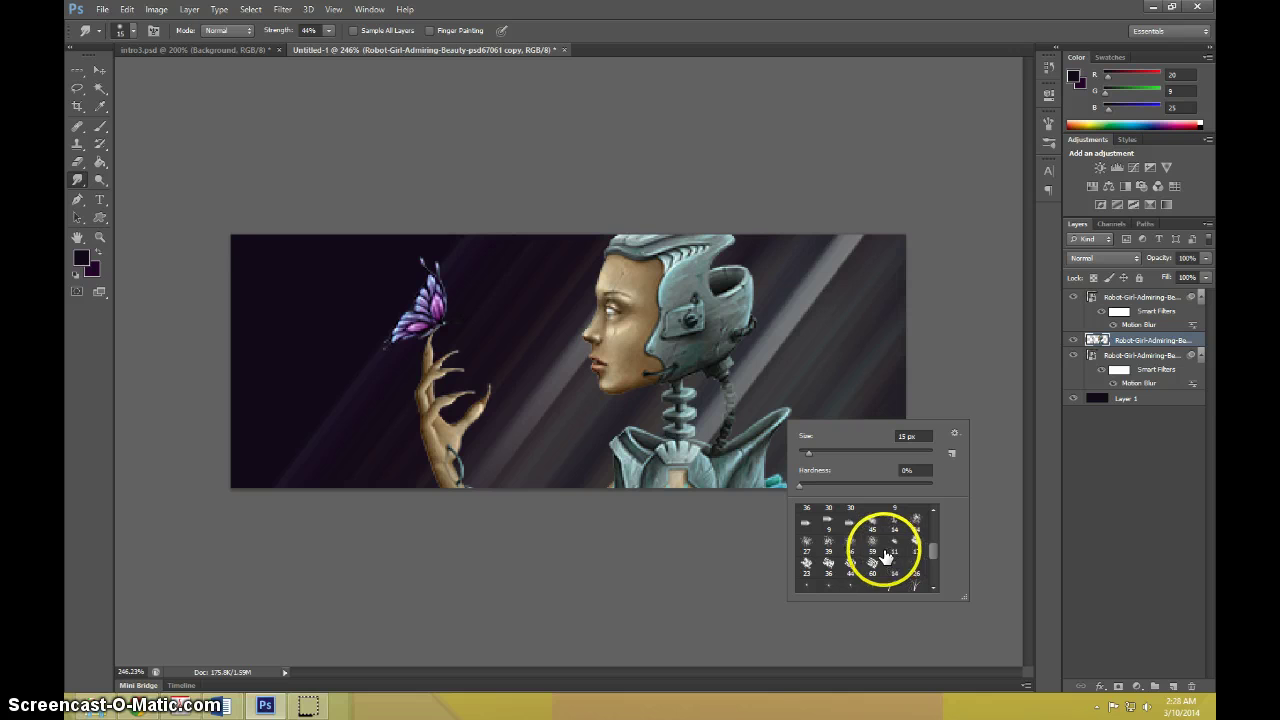
click(807, 566)
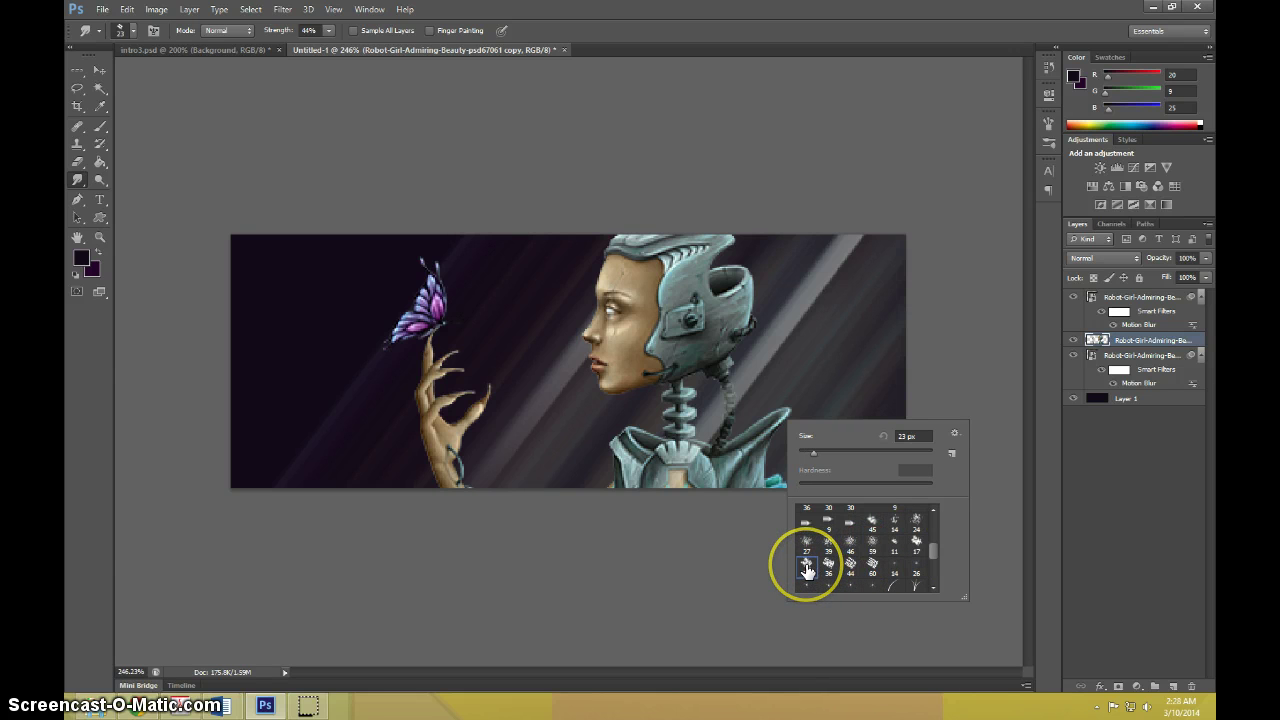
click(1049, 122)
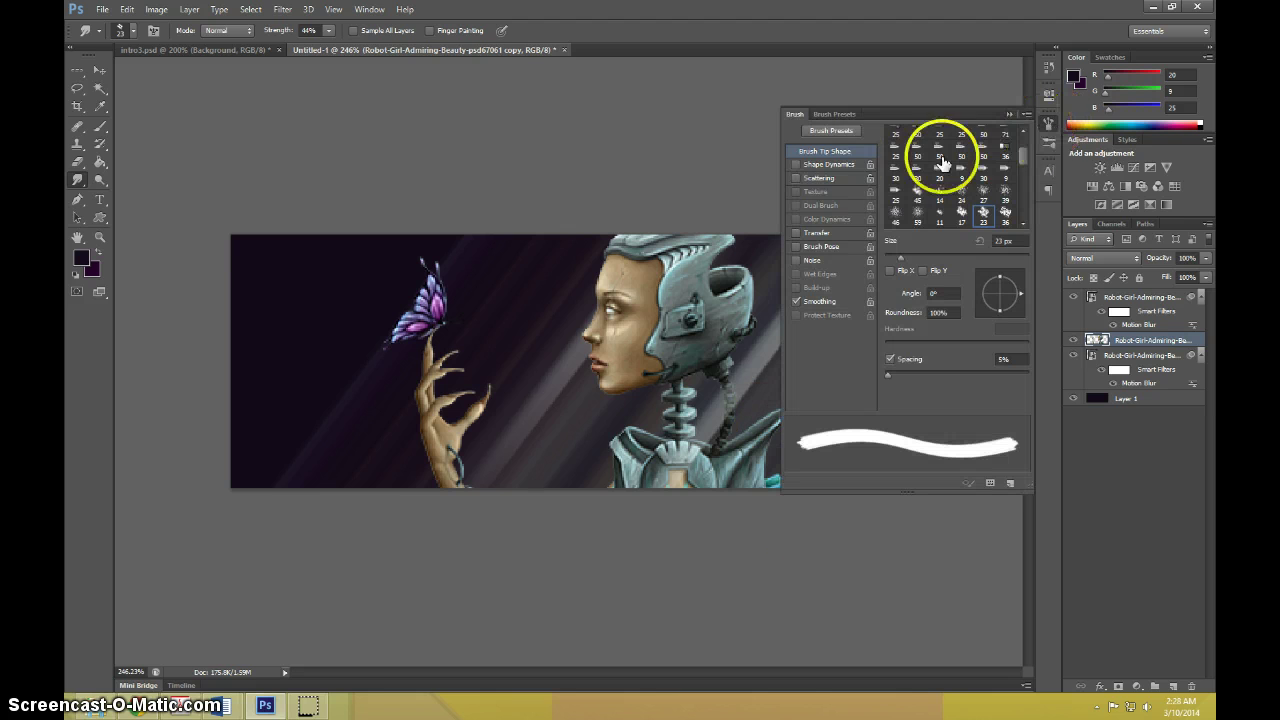
click(796, 165)
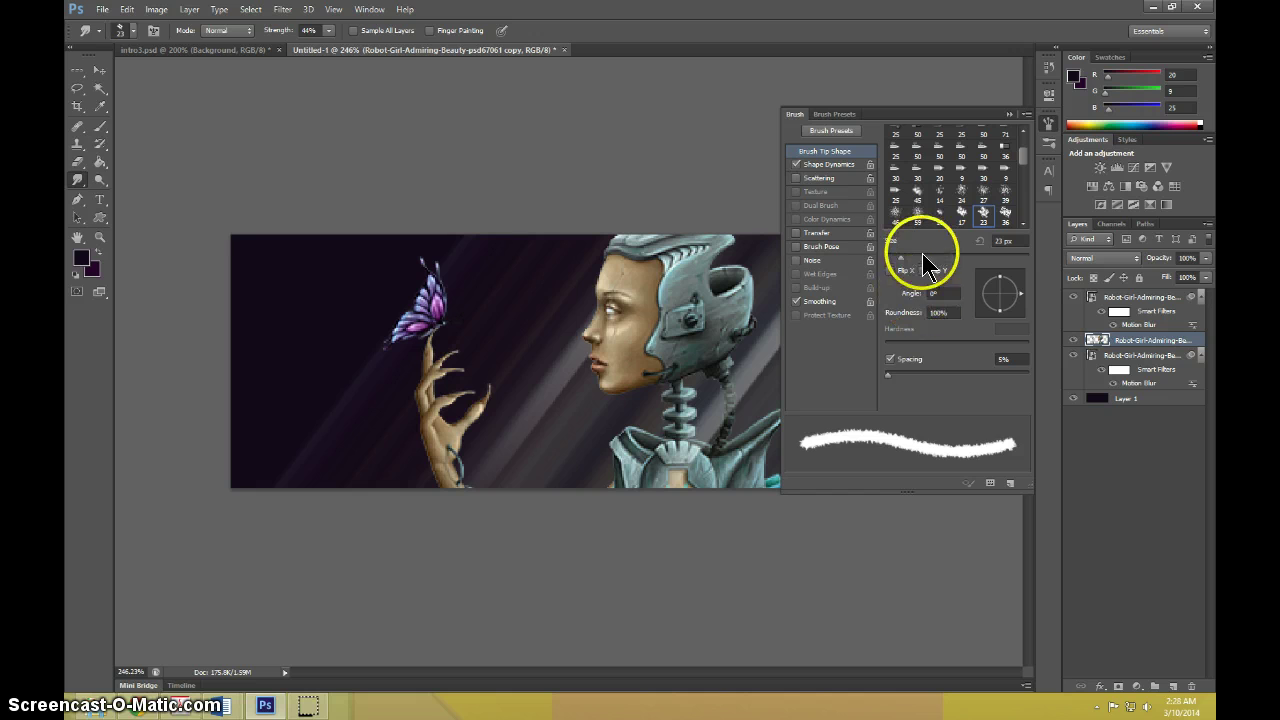
drag(922, 254, 917, 260)
drag(905, 371, 902, 372)
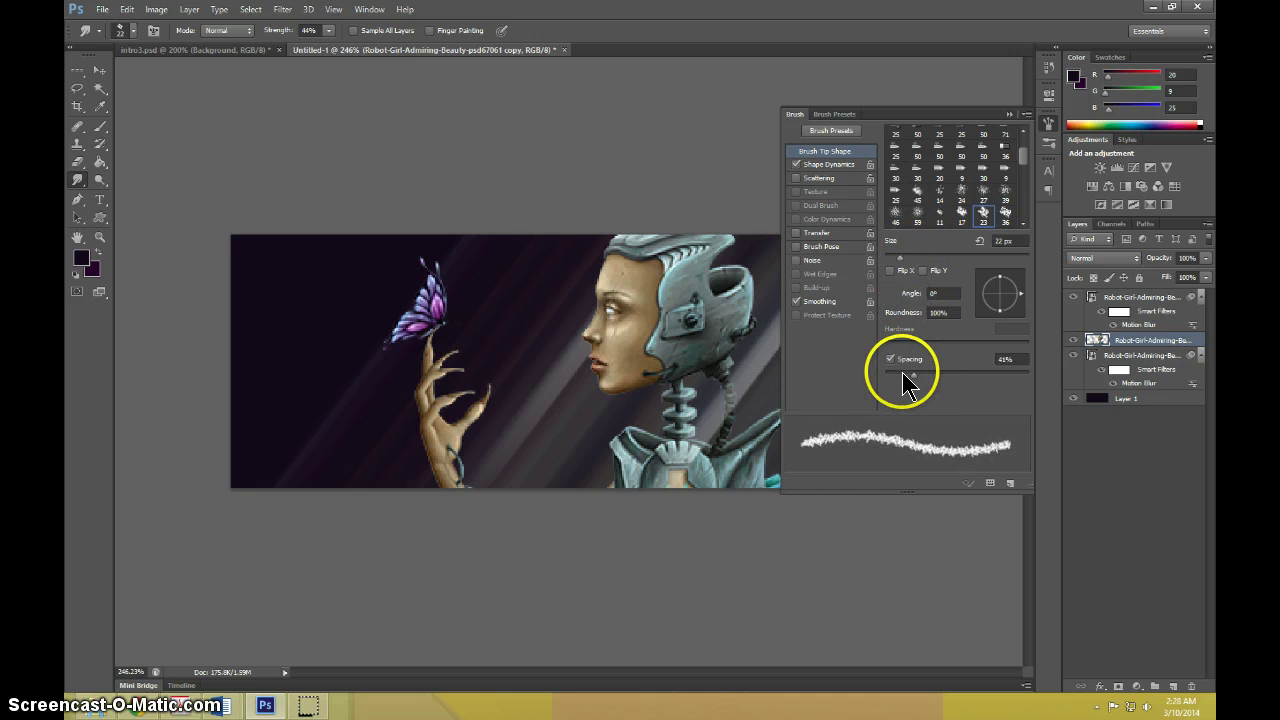
Enable Scattering for the smudge brush and set the scatter to 114% on both axes
click(812, 178)
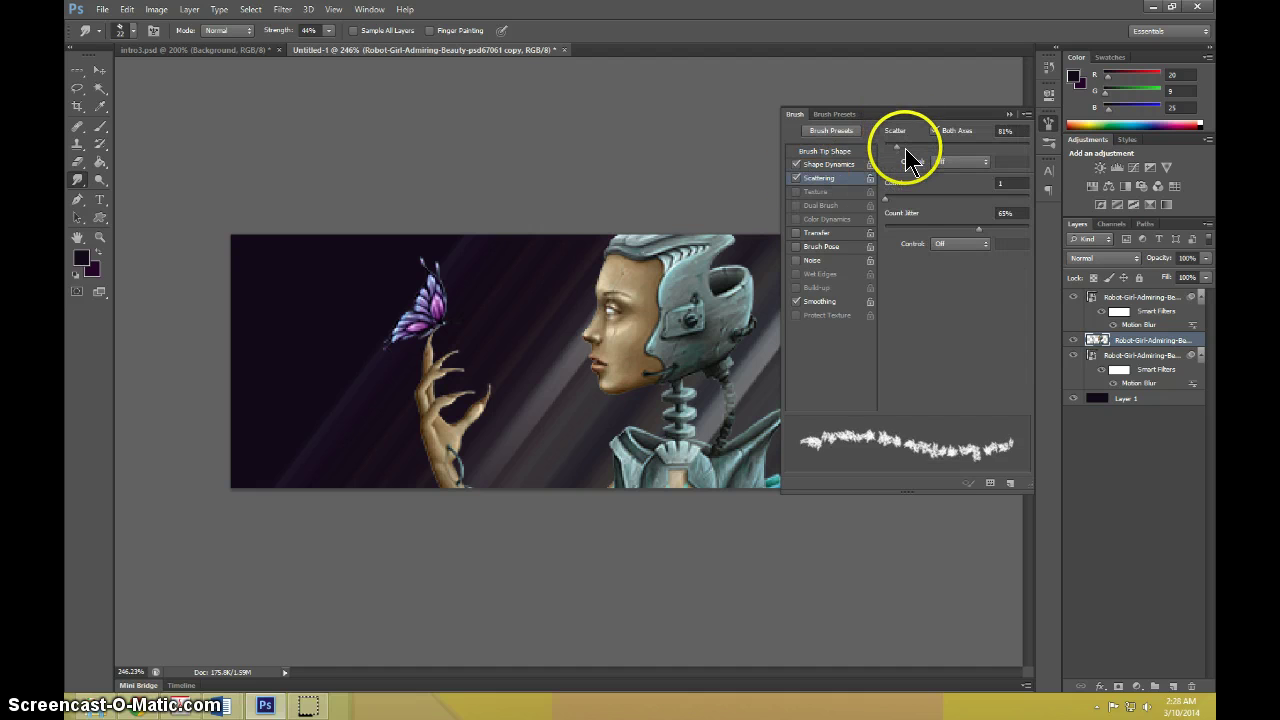
drag(905, 148, 897, 148)
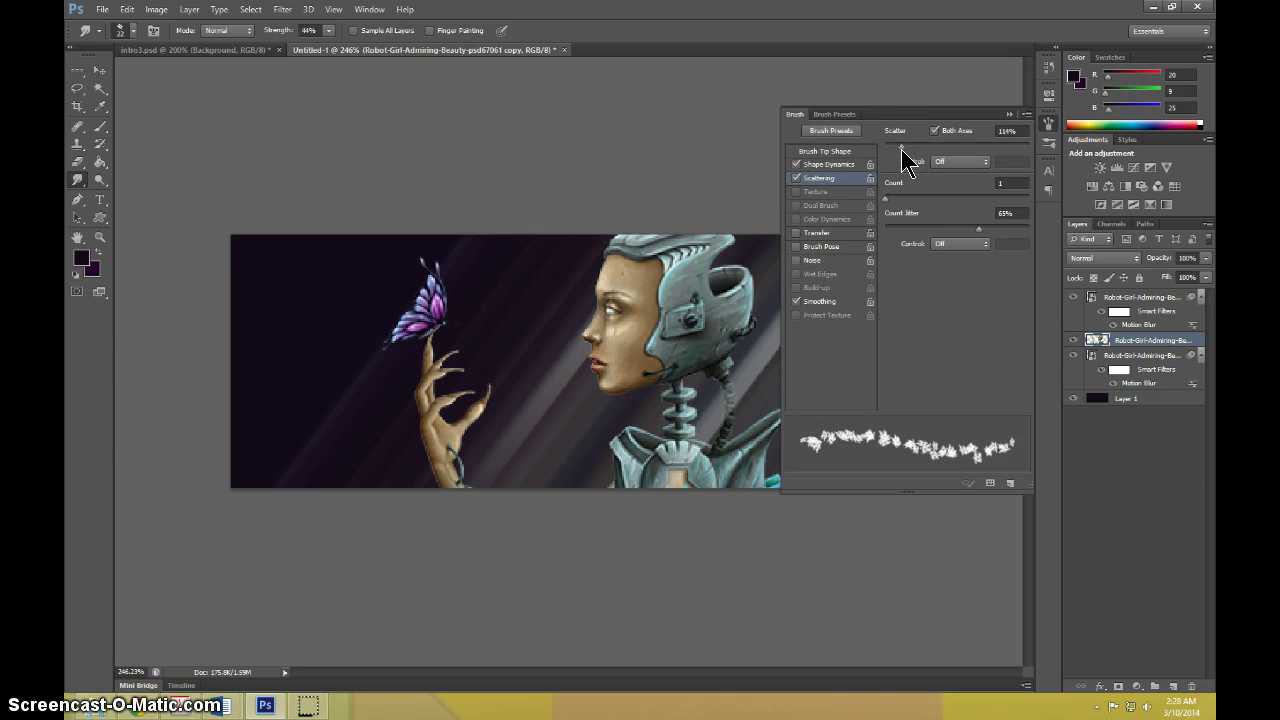
click(330, 30)
Set the smudge brush's size jitter to 70%, angle jitter to 60% and spacing to 34%
click(834, 165)
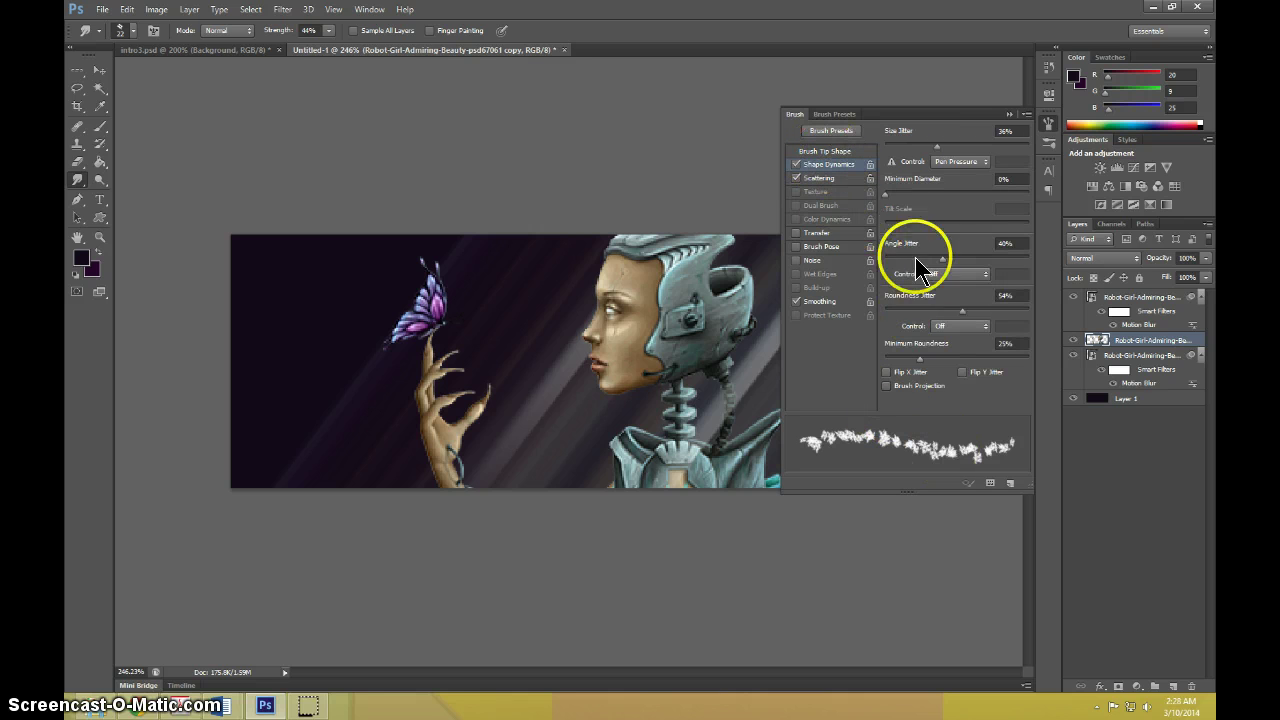
drag(937, 144, 986, 146)
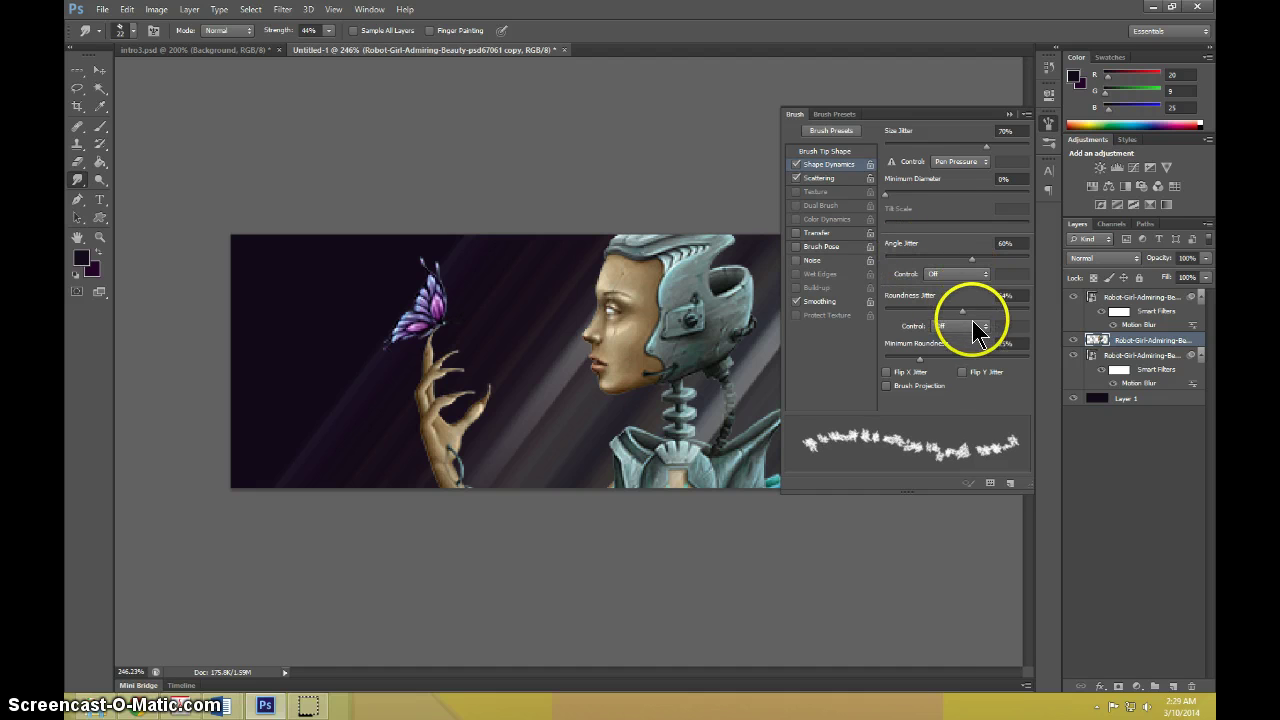
click(820, 152)
drag(910, 371, 907, 373)
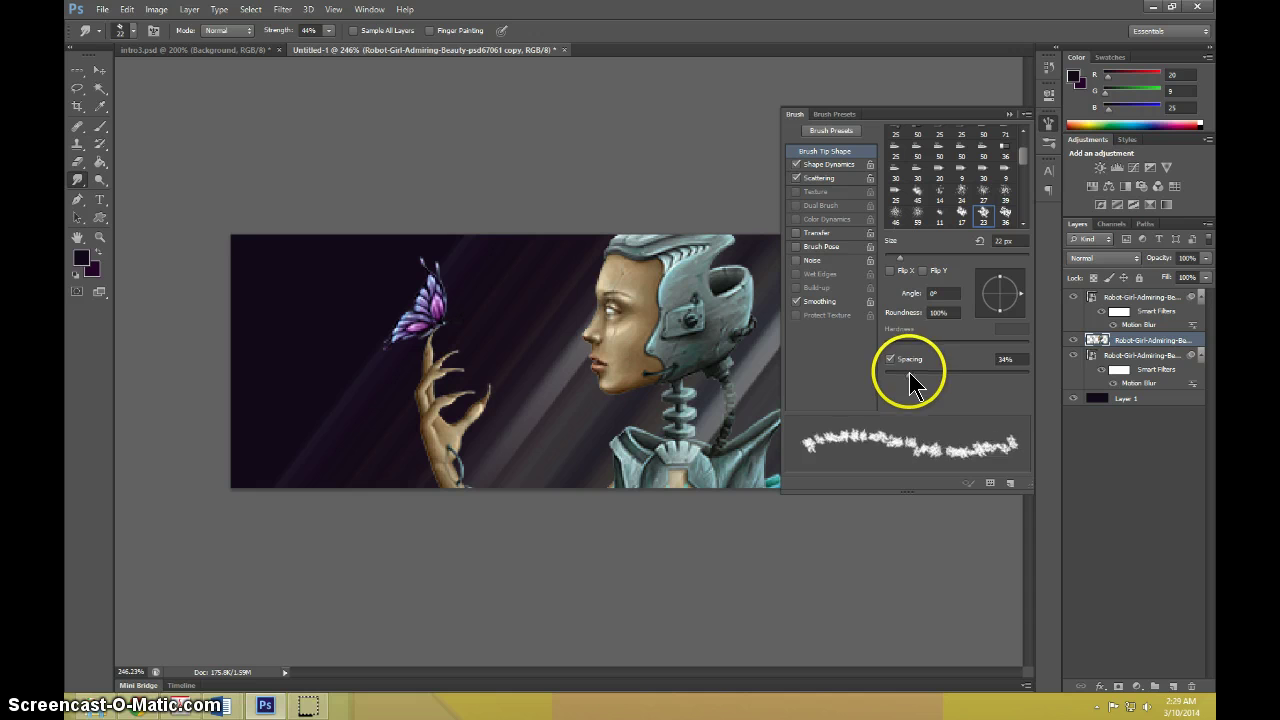
click(1008, 116)
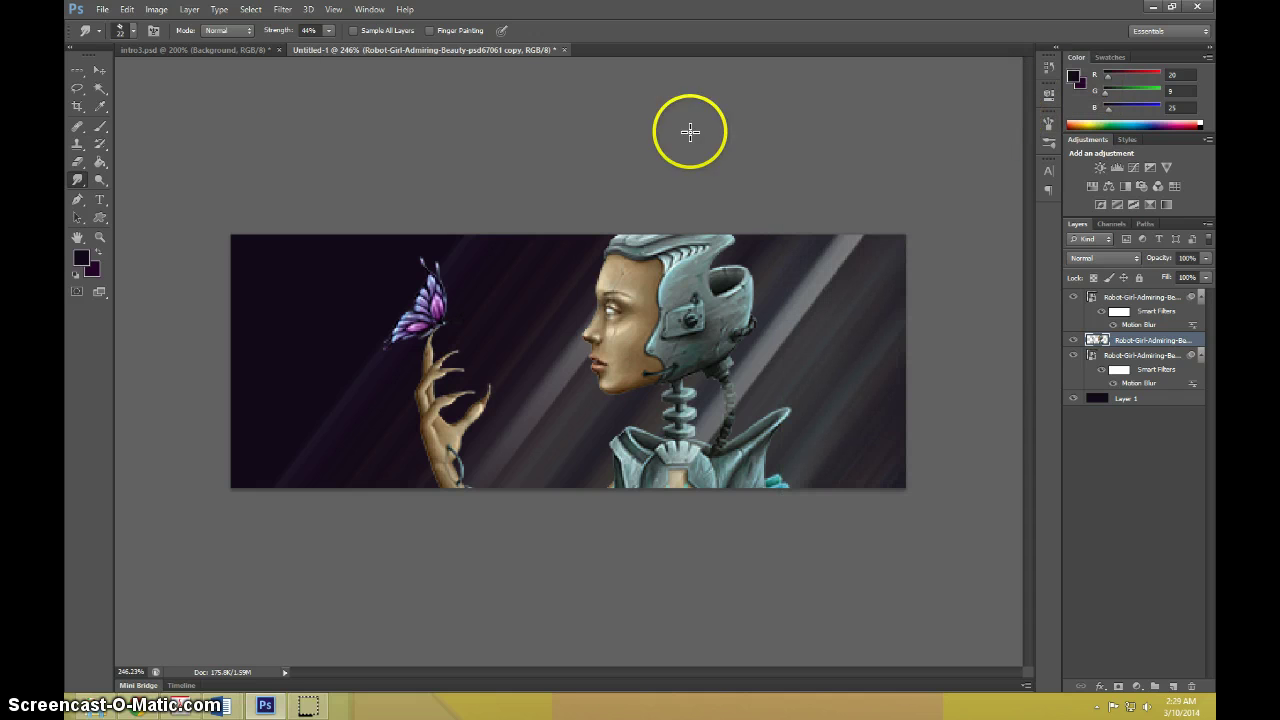
Smudge the robot girl's shoulder edges and the base of the raised hand on the rasterized middle layer
click(326, 32)
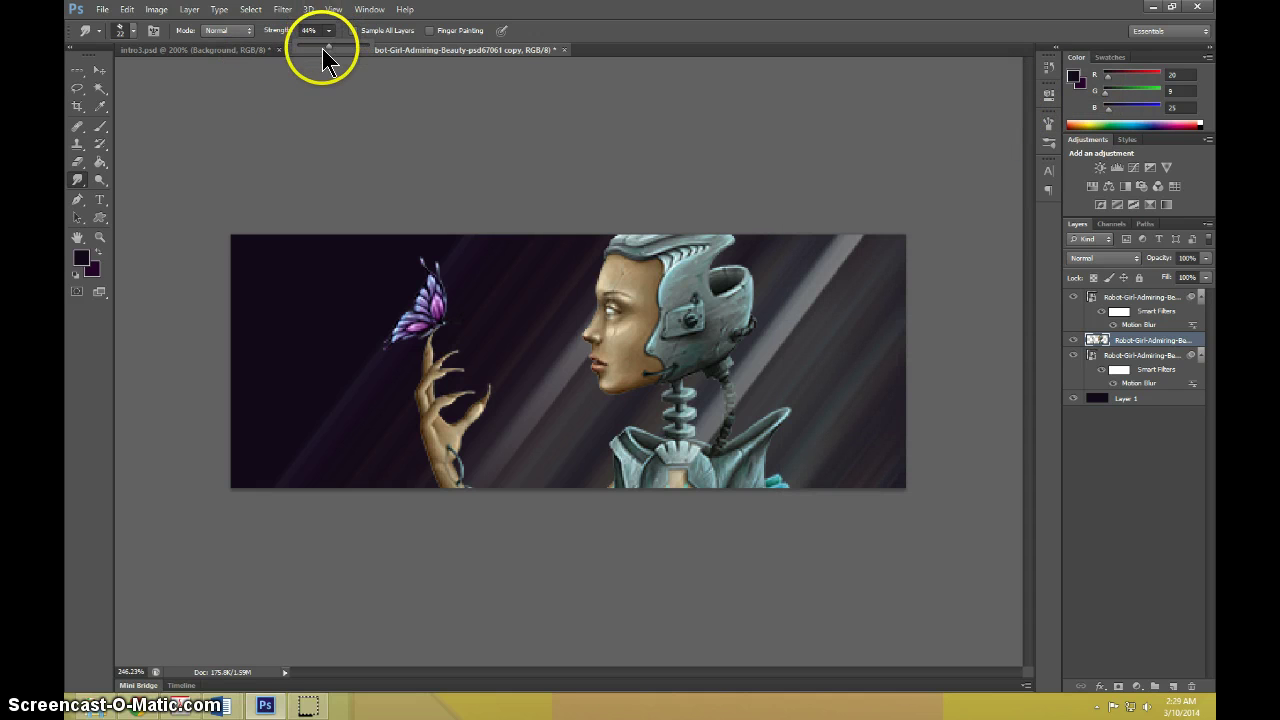
click(766, 460)
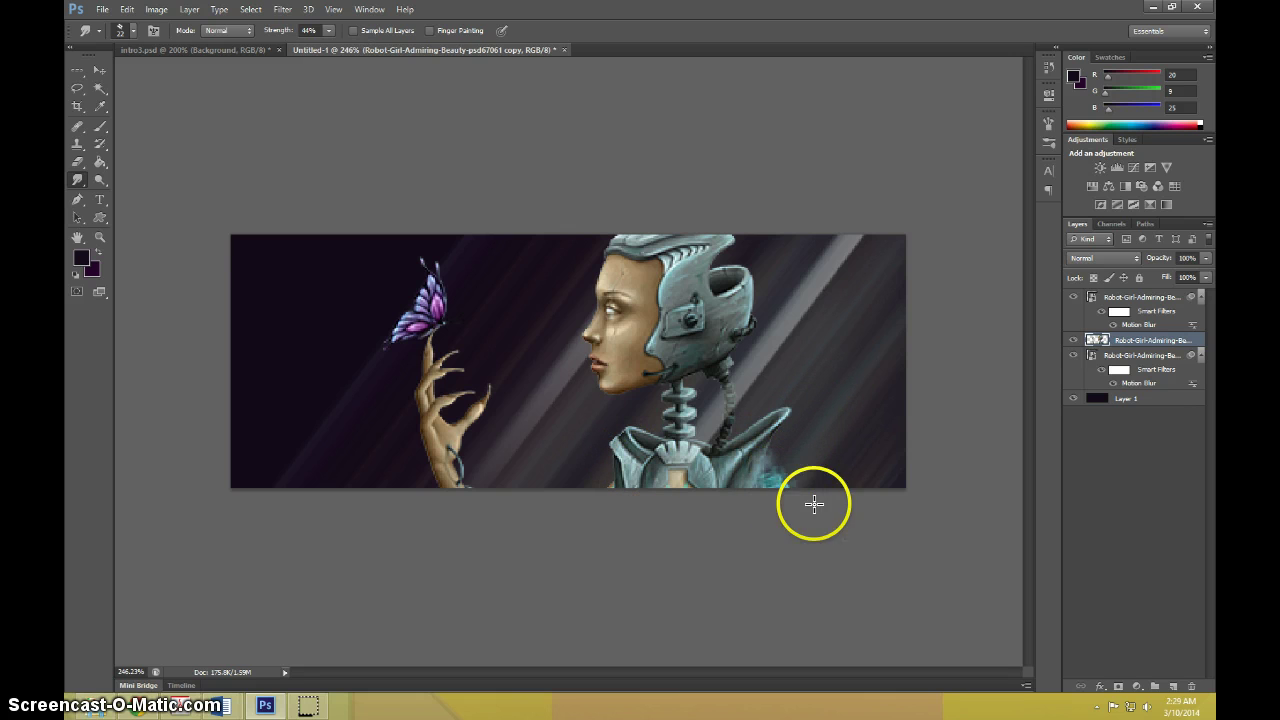
mouse_move(811, 503)
mouse_down()
mouse_move(771, 502)
mouse_move(781, 456)
mouse_move(768, 448)
mouse_move(793, 416)
mouse_move(792, 432)
mouse_move(775, 423)
mouse_move(764, 438)
mouse_move(781, 459)
mouse_move(767, 477)
mouse_move(805, 504)
mouse_move(775, 484)
mouse_move(792, 497)
mouse_move(810, 477)
mouse_move(790, 485)
mouse_move(805, 482)
mouse_move(793, 469)
mouse_move(816, 493)
mouse_move(767, 450)
mouse_move(798, 470)
mouse_move(798, 486)
mouse_move(821, 452)
mouse_move(808, 445)
mouse_move(812, 462)
mouse_move(819, 412)
mouse_move(776, 451)
mouse_move(813, 407)
mouse_move(771, 420)
mouse_move(786, 425)
mouse_move(806, 382)
mouse_move(766, 444)
mouse_move(763, 432)
mouse_move(908, 394)
mouse_move(748, 431)
mouse_up()
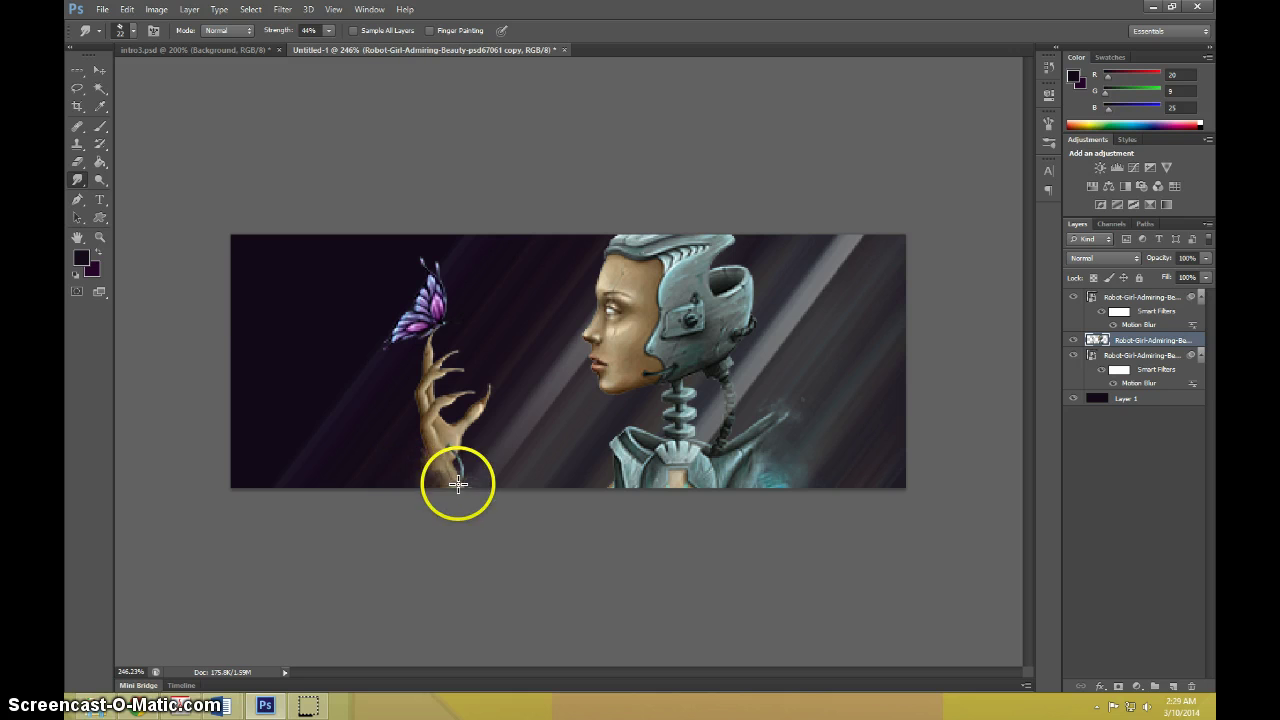
mouse_move(458, 484)
mouse_down()
mouse_move(446, 451)
mouse_move(443, 480)
mouse_move(470, 486)
mouse_move(474, 466)
mouse_move(458, 456)
mouse_up()
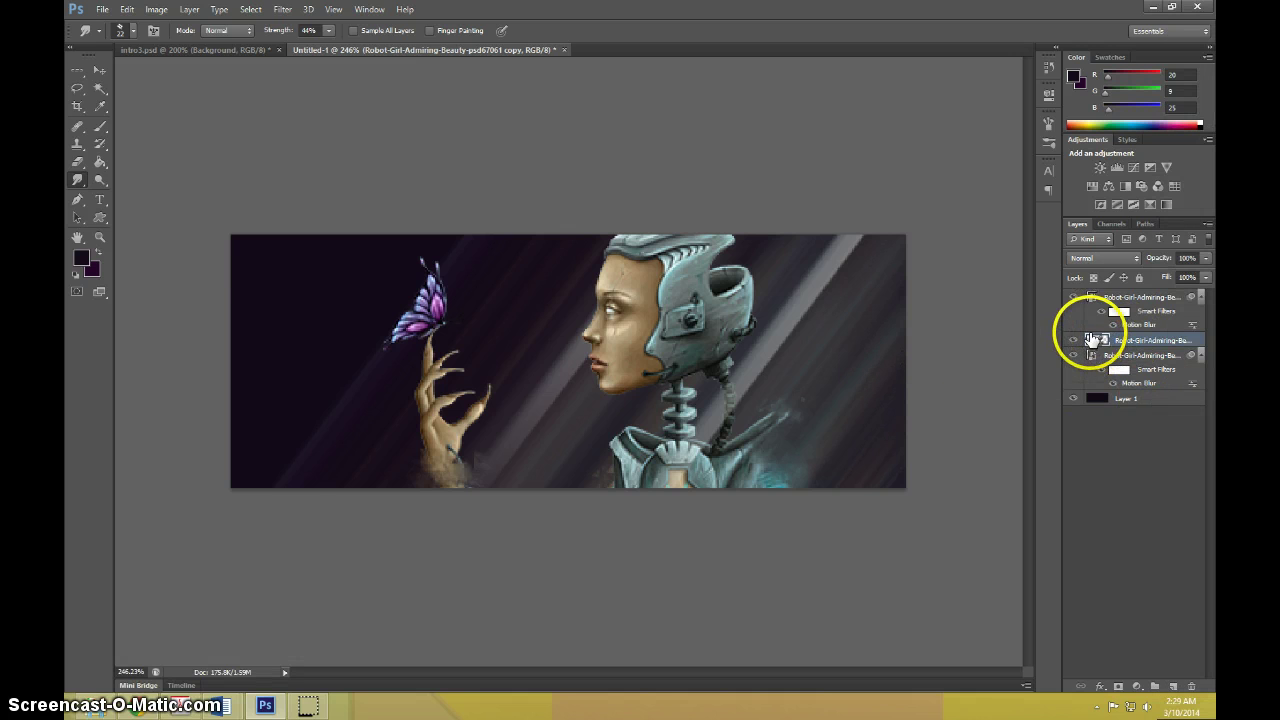
Hide the three robot girl layers and show them again one at a time to compare their contributions
drag(1074, 298, 1068, 358)
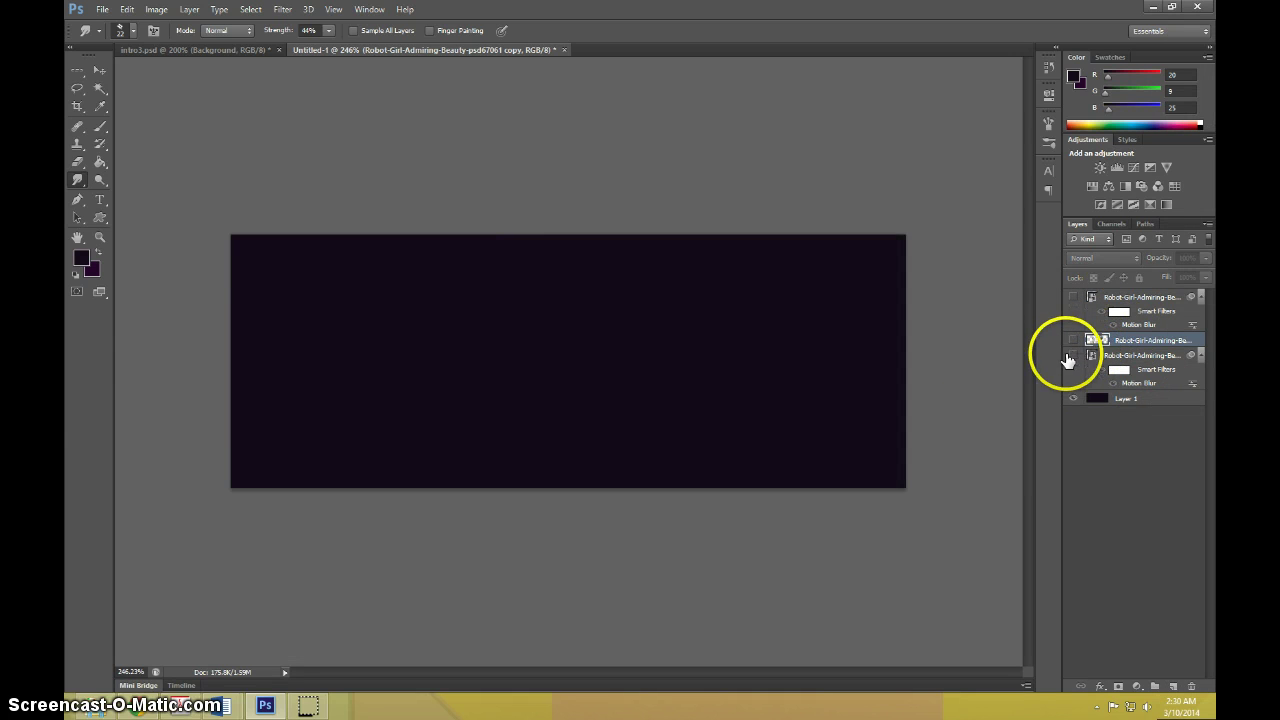
click(1071, 356)
click(1073, 340)
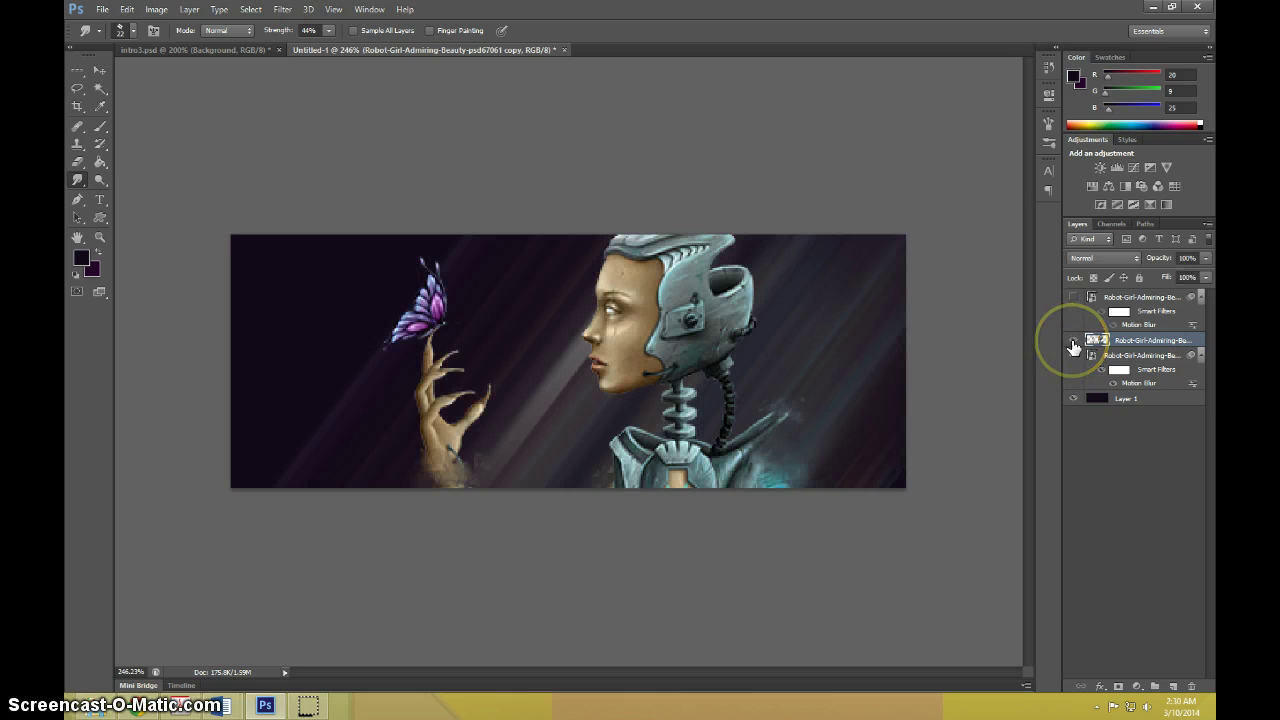
click(1075, 298)
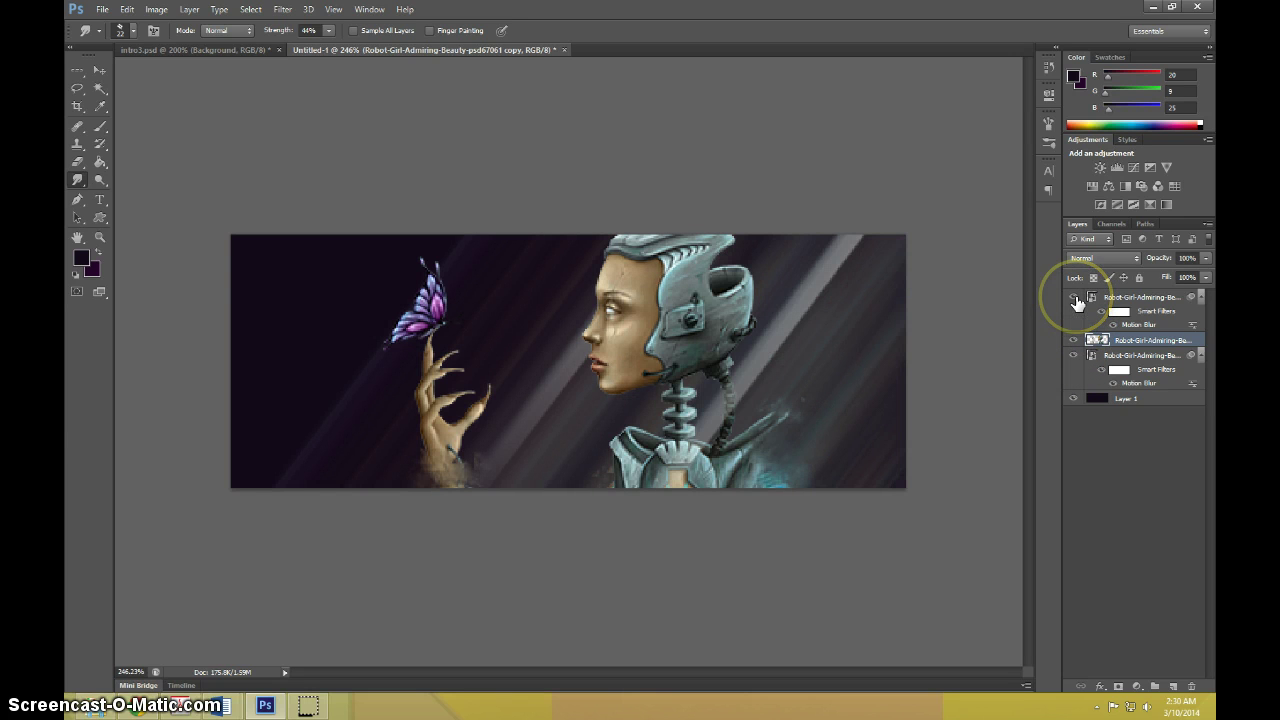
Add a new layer above the top blurred copy and apply the merged RGB image to it with Multiply blending
click(1143, 296)
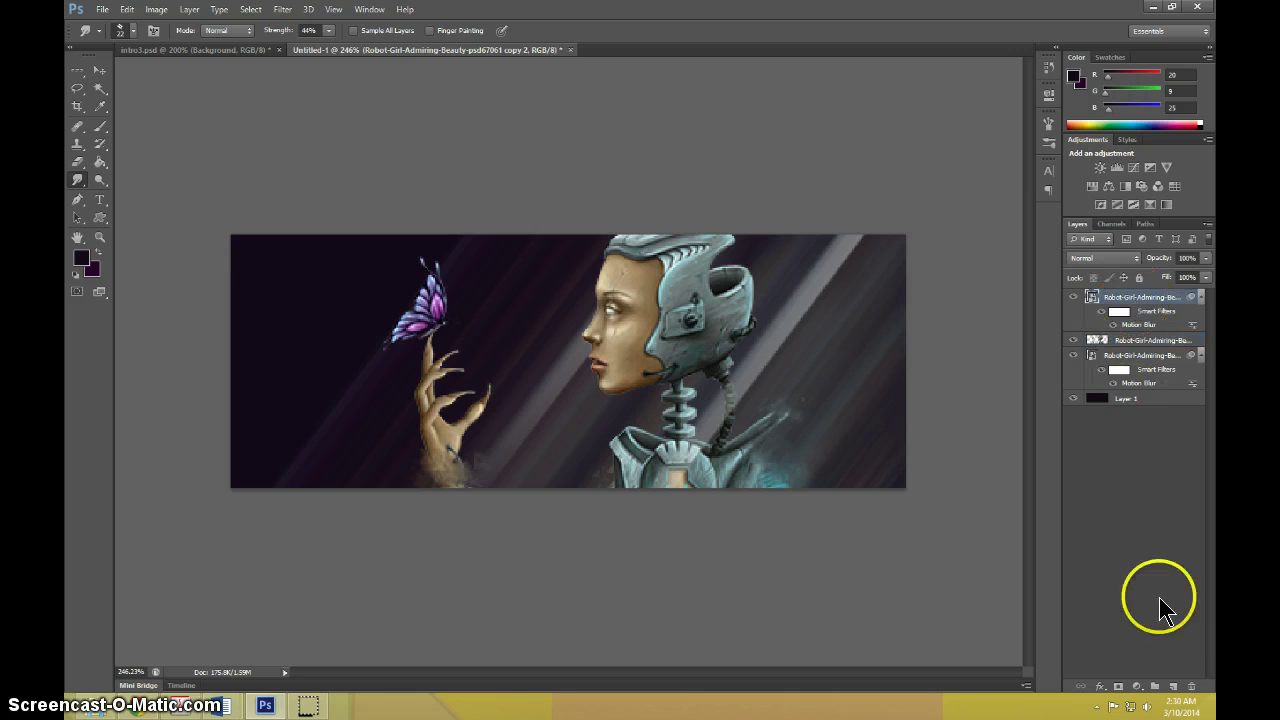
click(1172, 689)
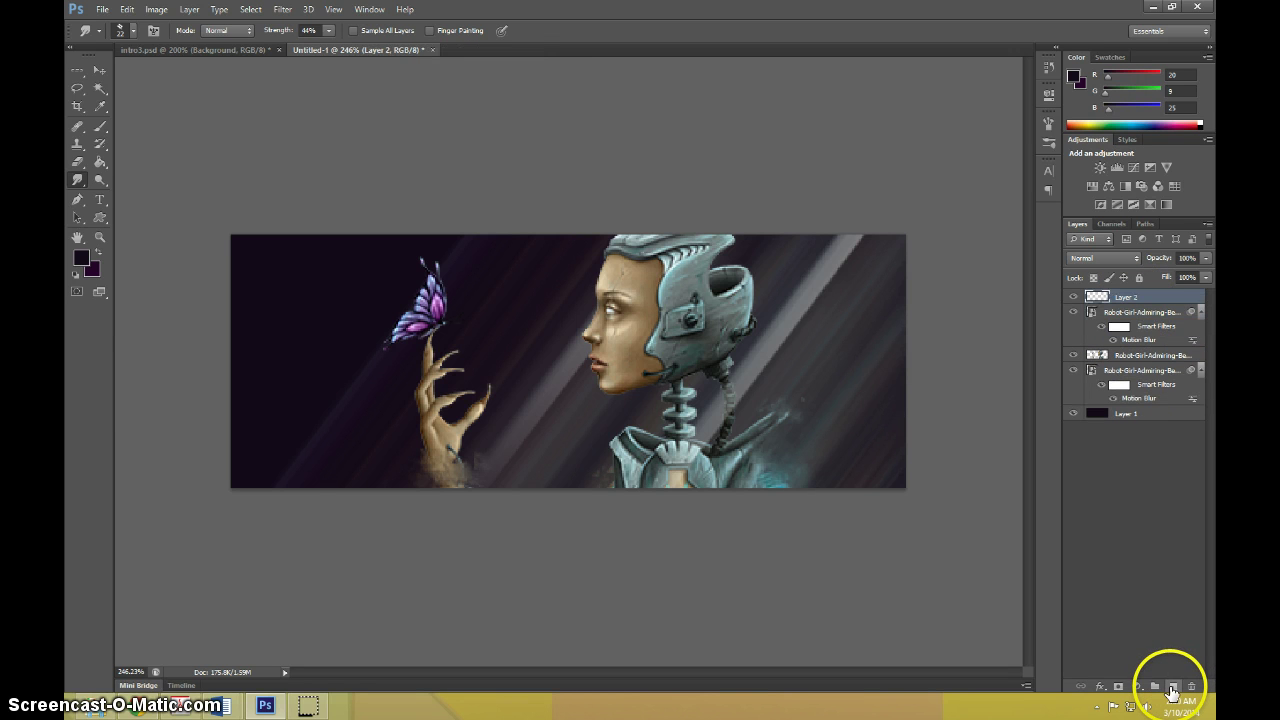
click(152, 10)
click(189, 205)
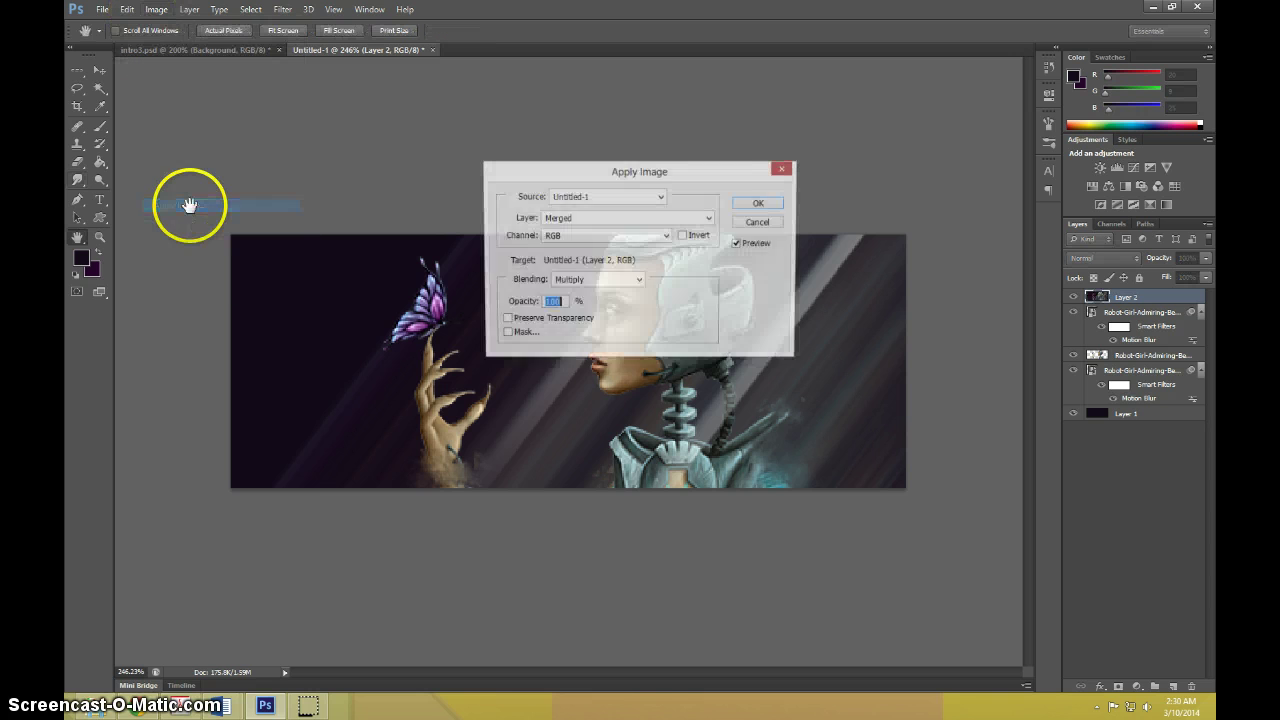
click(758, 203)
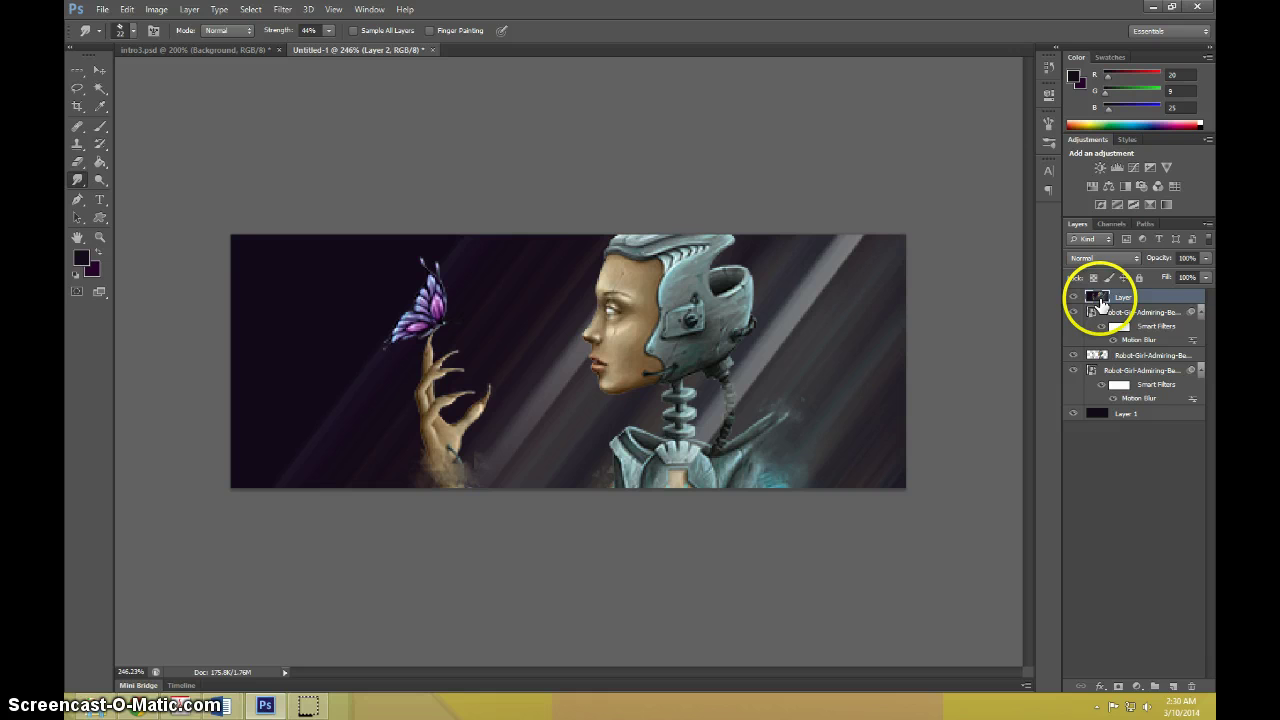
Apply a Ripple distortion to the merged image layer with amount 214% and size Medium
click(283, 10)
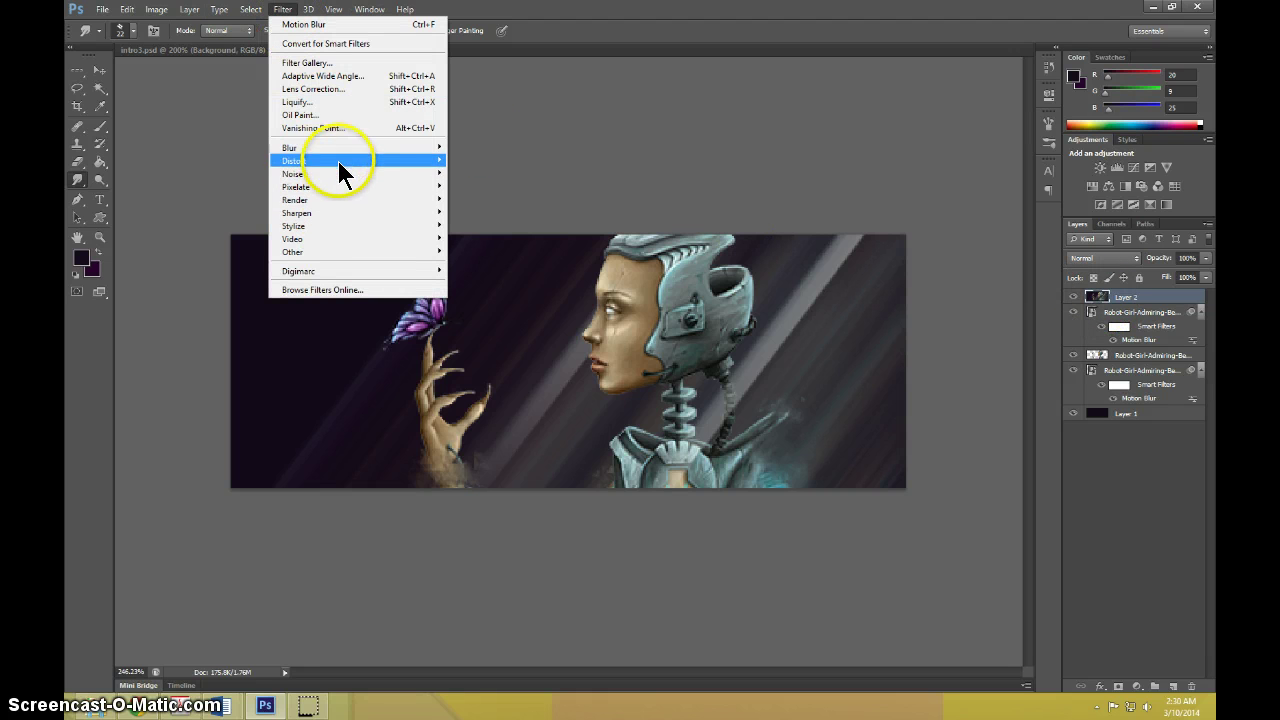
mouse_move(340, 160)
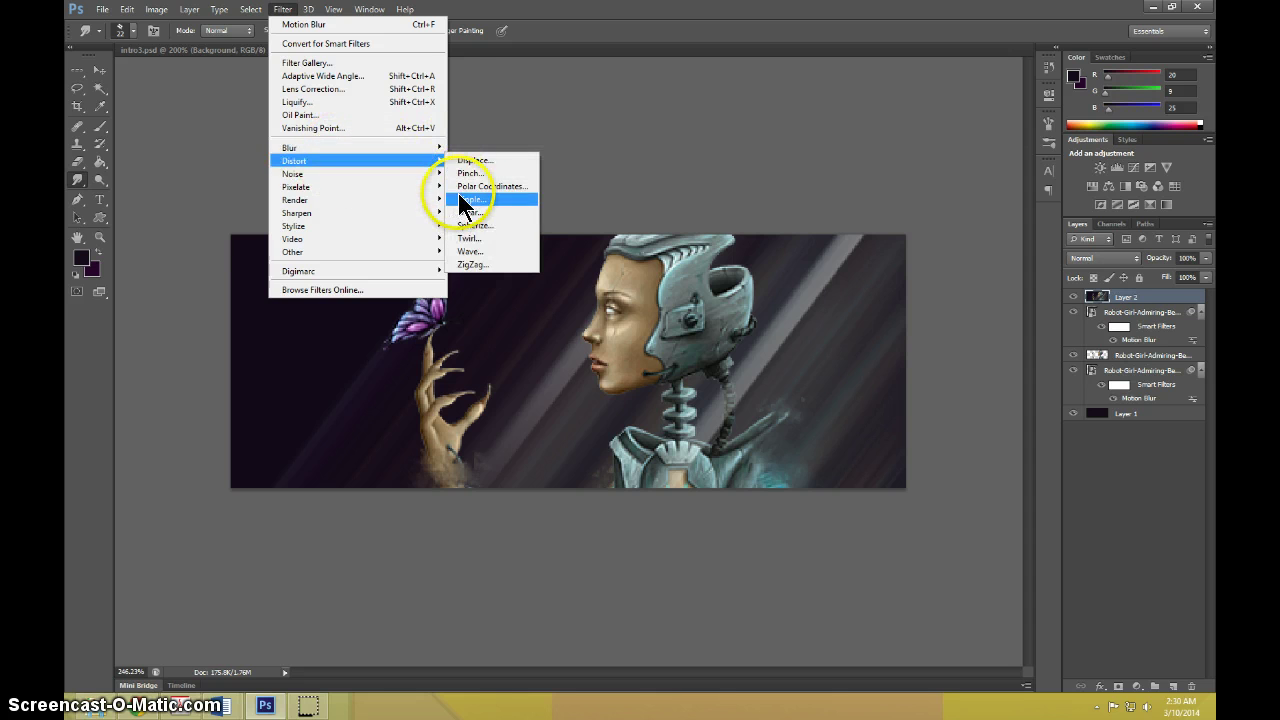
click(458, 197)
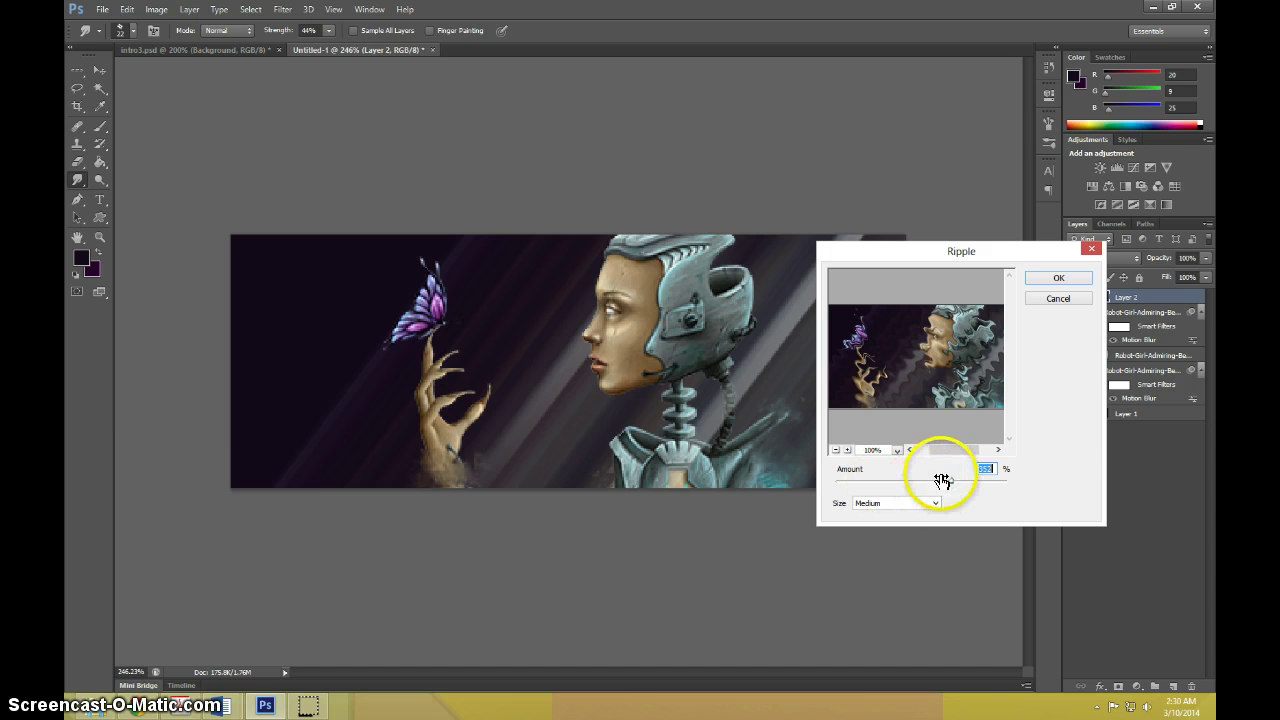
drag(942, 480, 937, 477)
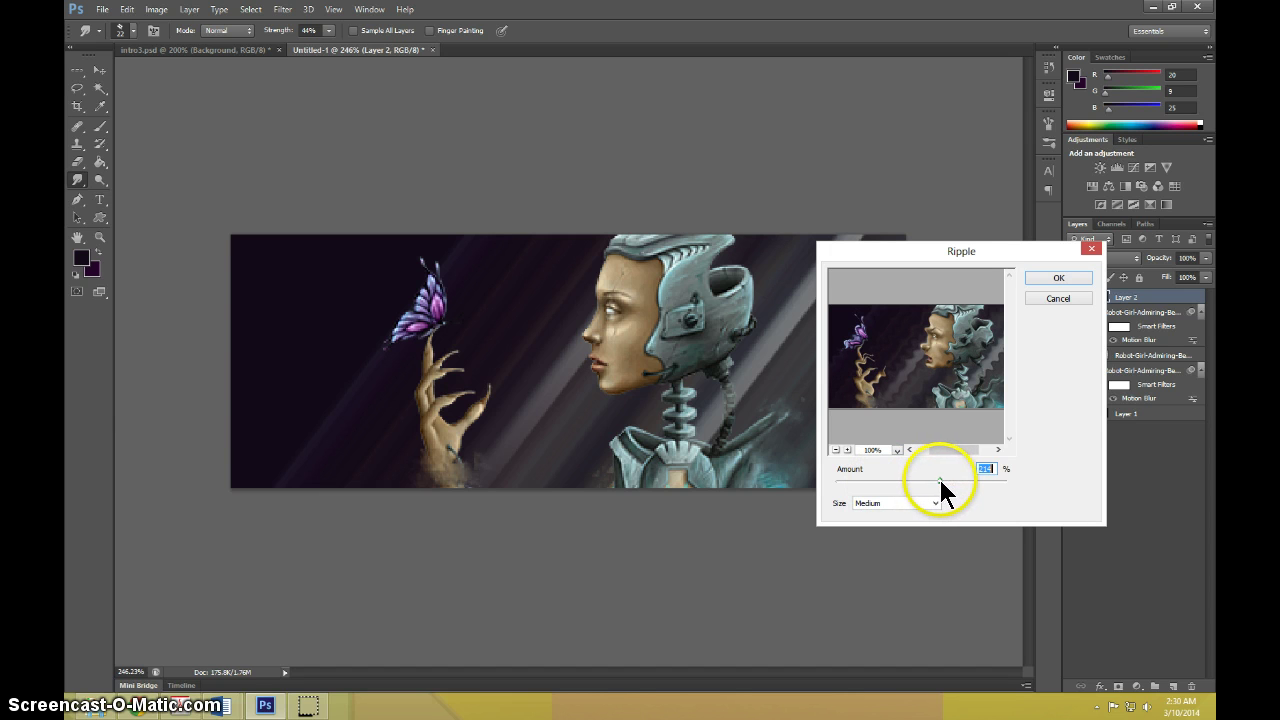
click(1068, 276)
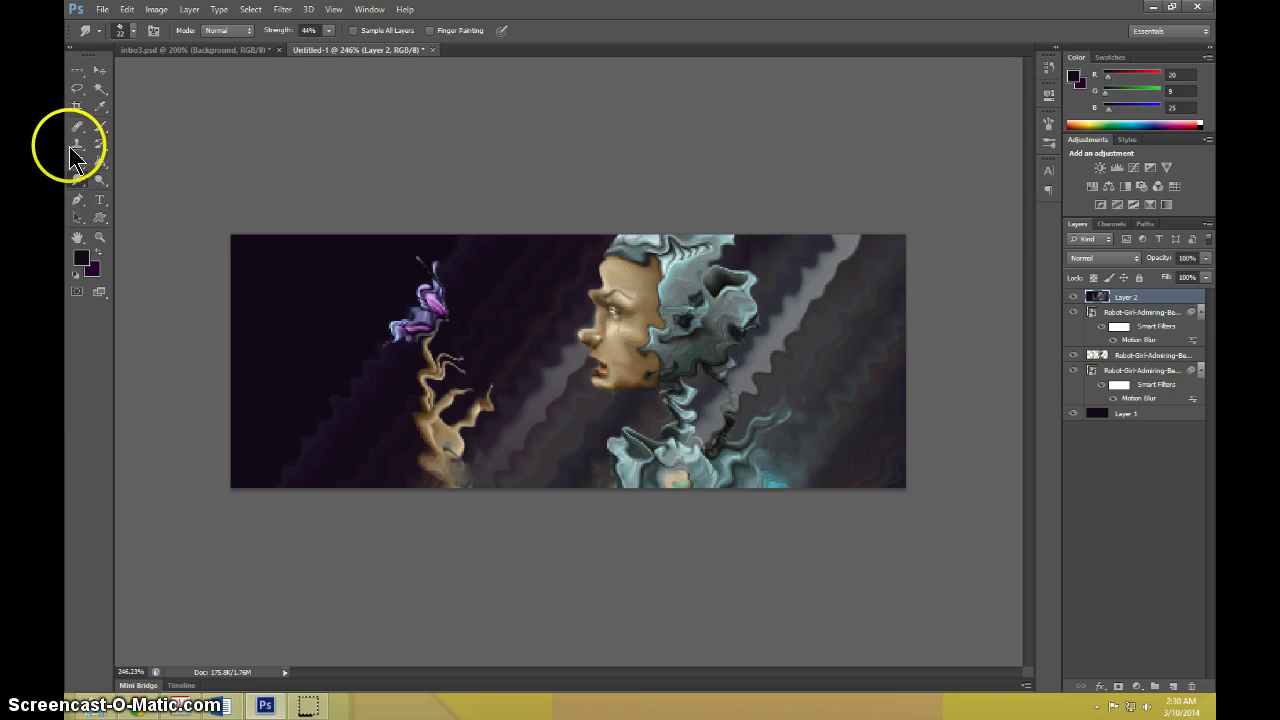
Set the rippled layer's blend mode to Lighten, trying Screen for comparison
click(1086, 256)
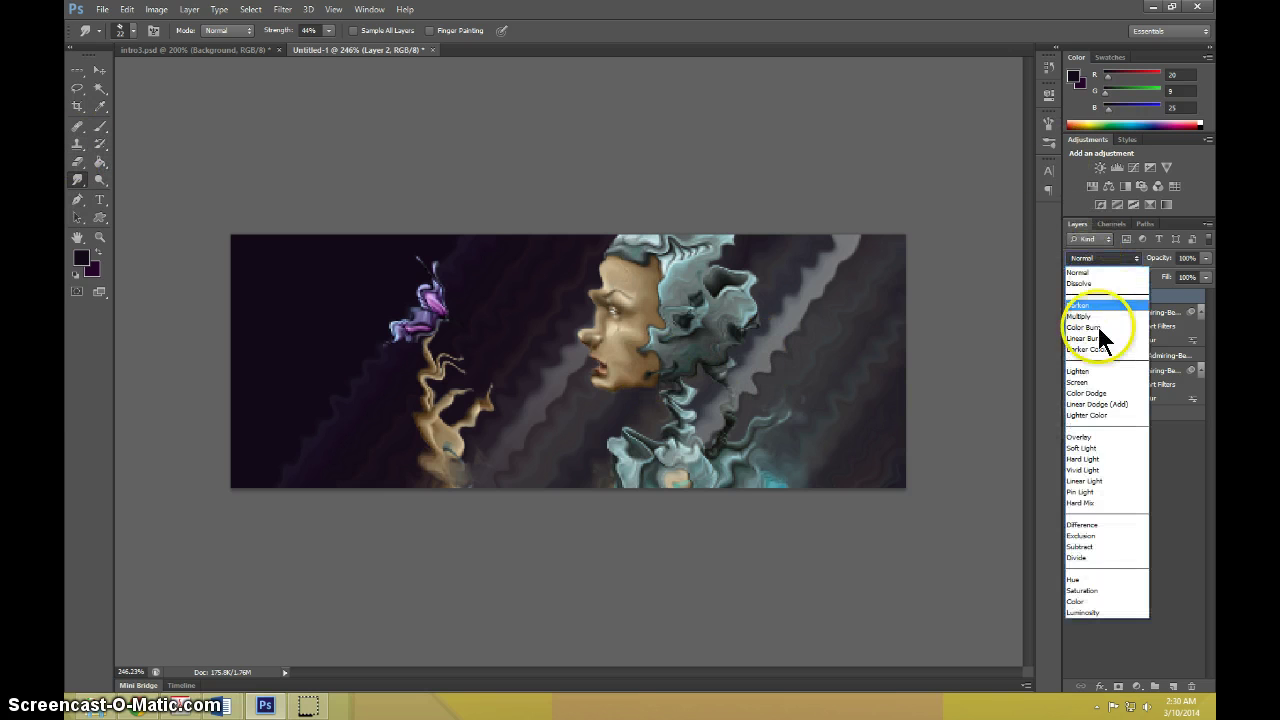
click(1093, 362)
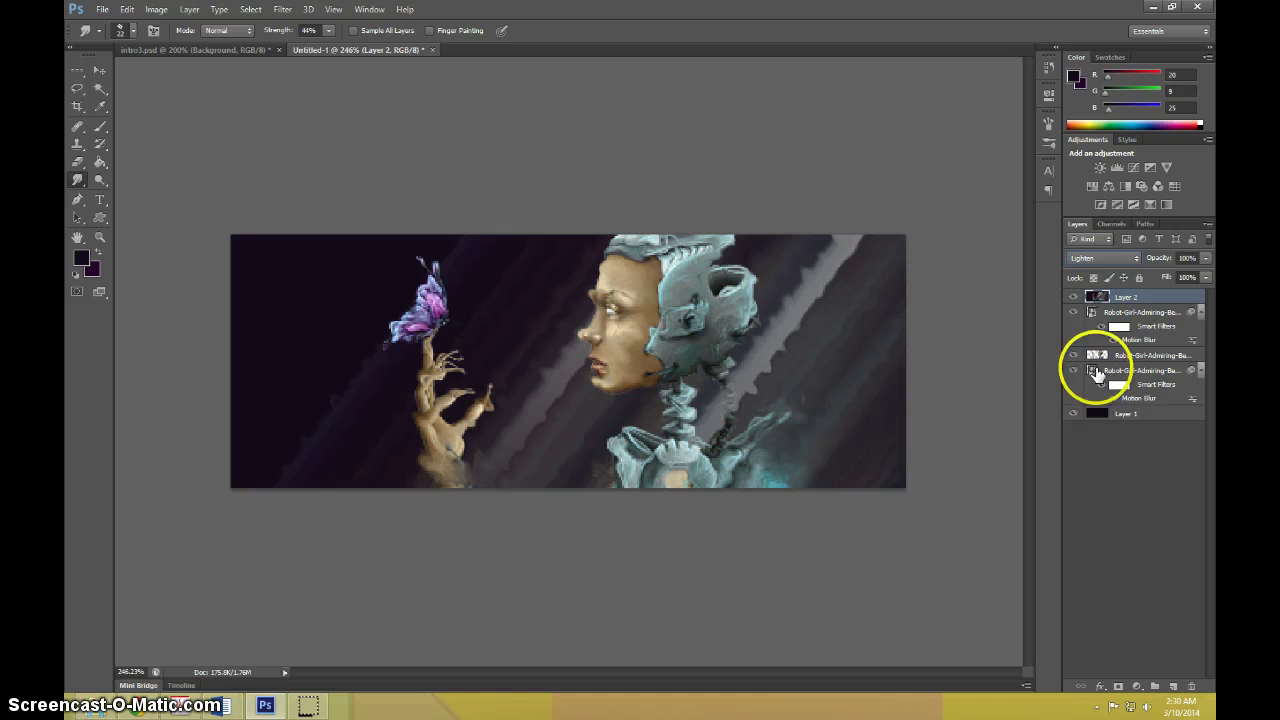
click(1084, 257)
click(1106, 381)
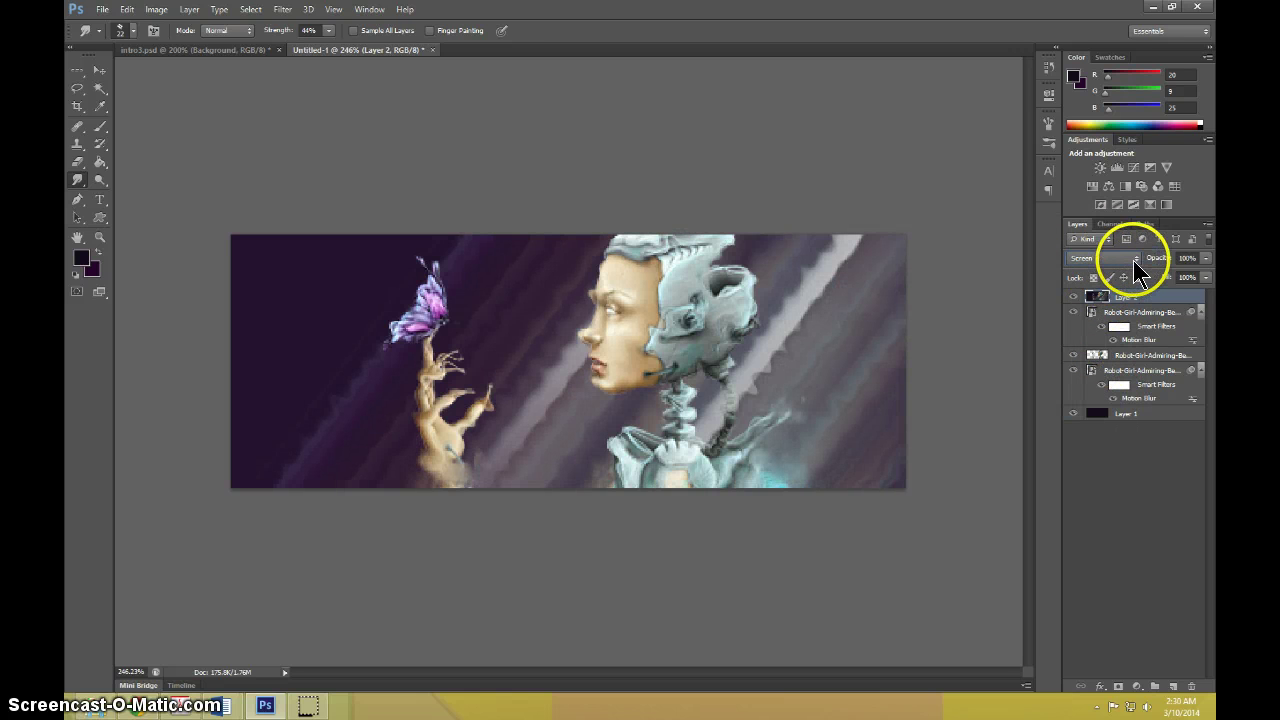
click(1110, 259)
click(1100, 372)
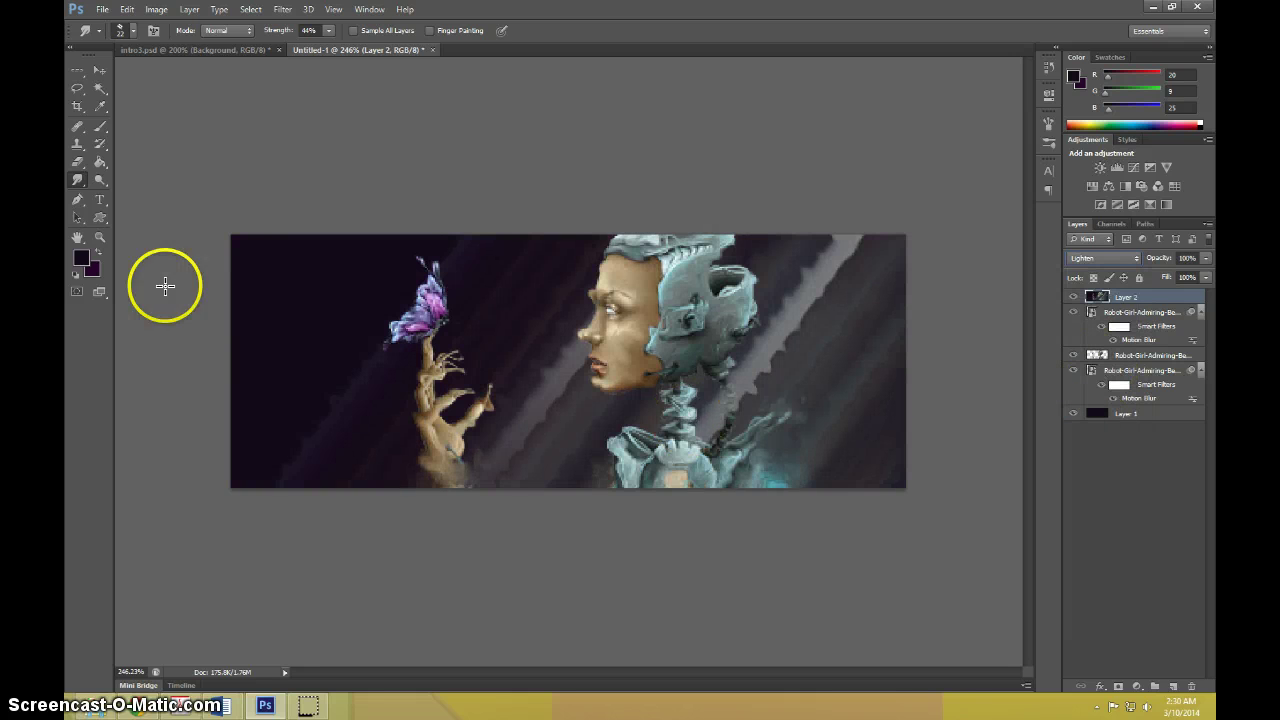
Set up the Eraser with a soft round 58 px brush and 72% opacity
click(72, 163)
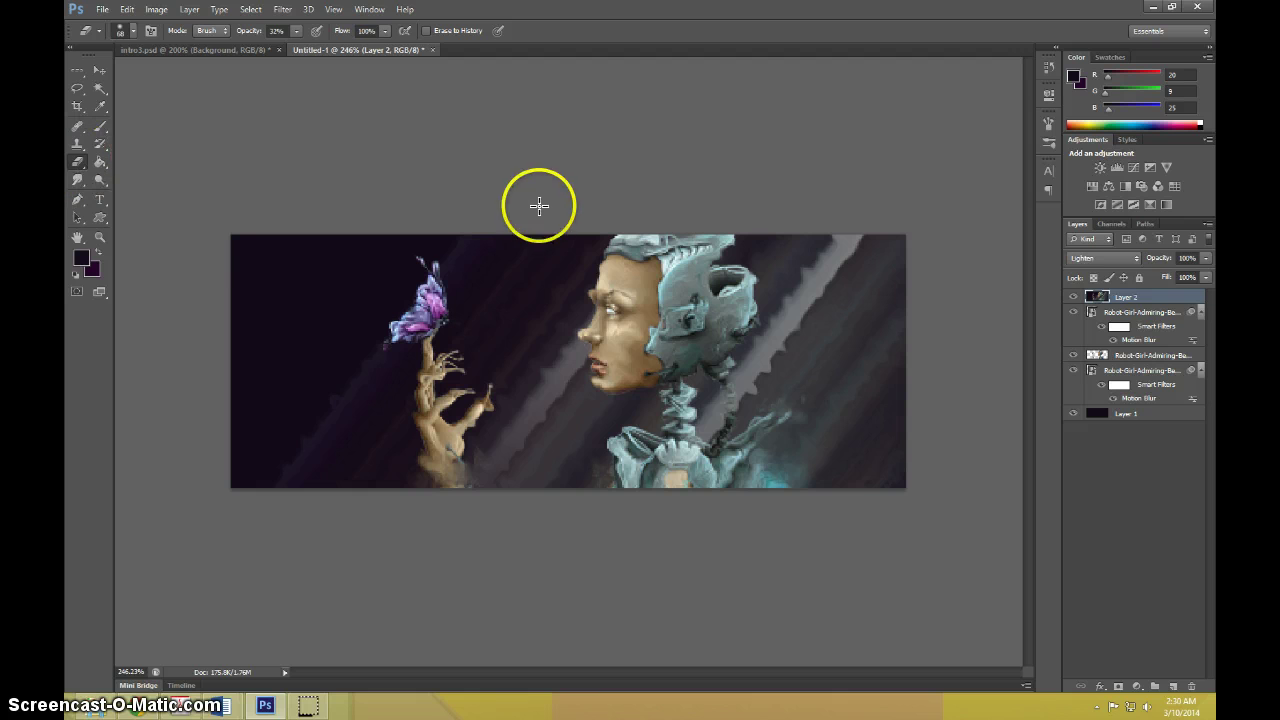
right_click(630, 315)
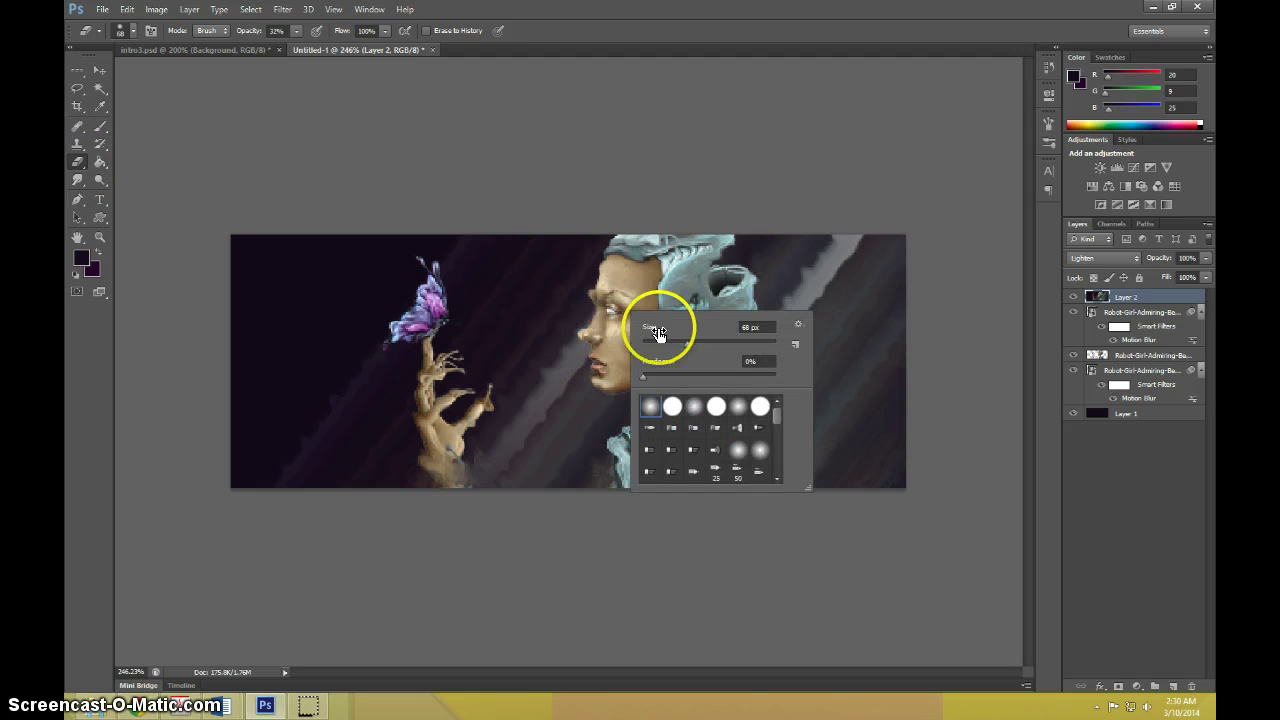
click(694, 407)
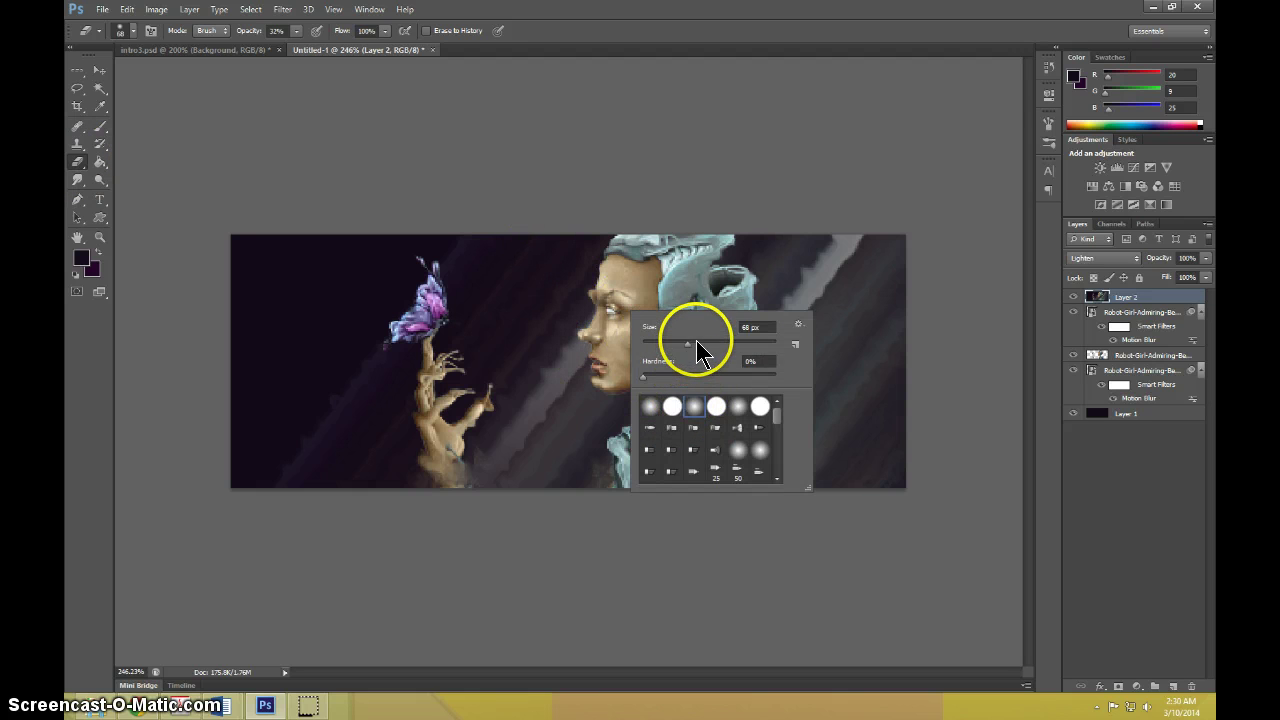
drag(681, 345, 679, 338)
click(671, 263)
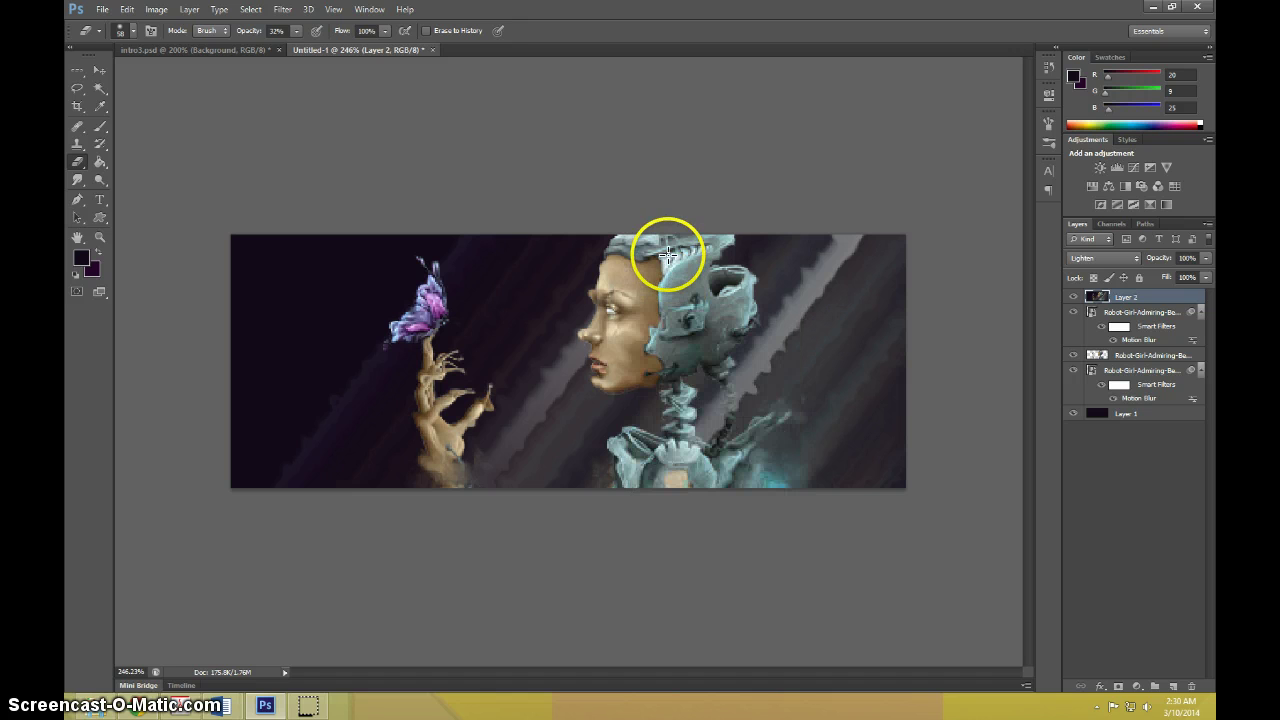
click(296, 30)
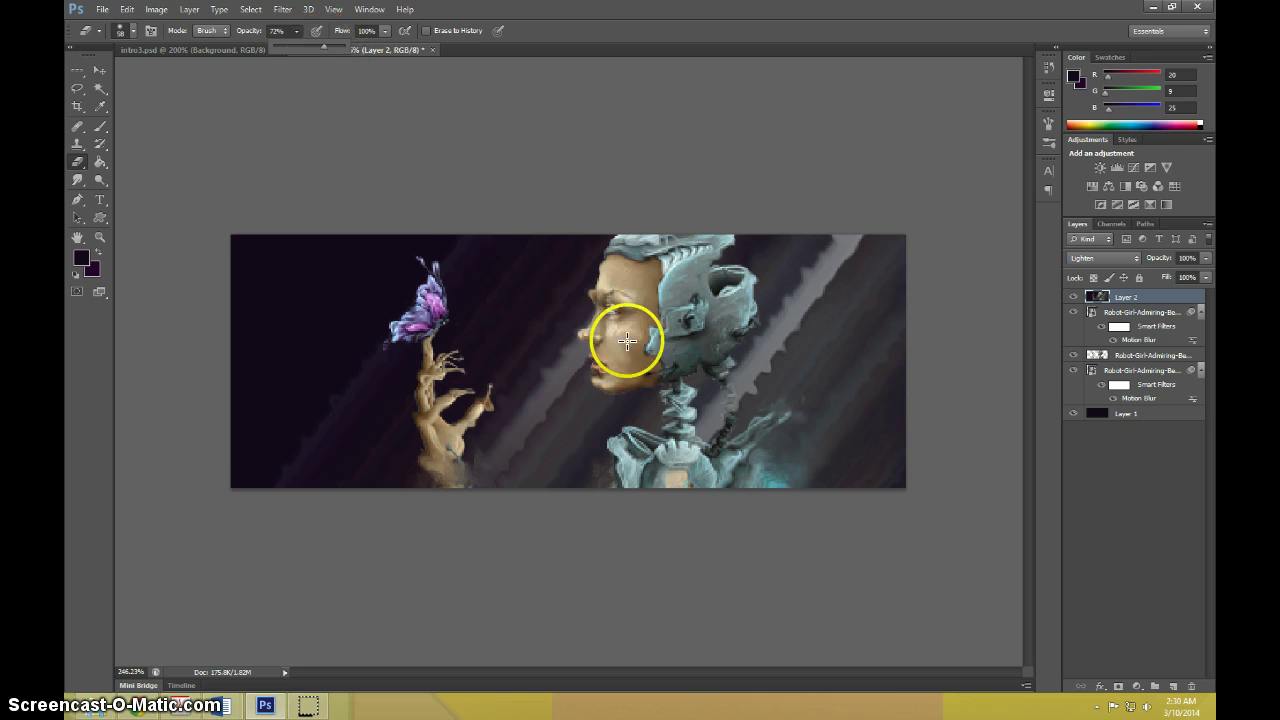
Erase the ripple over the robot girl's head, butterfly, hand and neck area, and compare with the rippled layer hidden
mouse_move(627, 341)
mouse_down()
mouse_move(586, 300)
mouse_move(589, 331)
mouse_move(619, 314)
mouse_move(611, 277)
mouse_move(613, 361)
mouse_move(640, 343)
mouse_move(663, 386)
mouse_move(663, 366)
mouse_move(683, 389)
mouse_move(674, 423)
mouse_move(723, 374)
mouse_move(727, 389)
mouse_move(712, 314)
mouse_move(677, 317)
mouse_move(709, 287)
mouse_move(731, 306)
mouse_move(711, 275)
mouse_move(714, 343)
mouse_move(726, 320)
mouse_move(674, 234)
mouse_move(614, 246)
mouse_move(663, 217)
mouse_up()
mouse_move(409, 306)
mouse_down()
mouse_move(423, 294)
mouse_move(420, 336)
mouse_move(426, 277)
mouse_move(446, 309)
mouse_move(420, 269)
mouse_up()
mouse_move(483, 430)
mouse_down()
mouse_move(428, 399)
mouse_move(428, 427)
mouse_move(444, 358)
mouse_move(477, 409)
mouse_move(486, 399)
mouse_move(474, 480)
mouse_up()
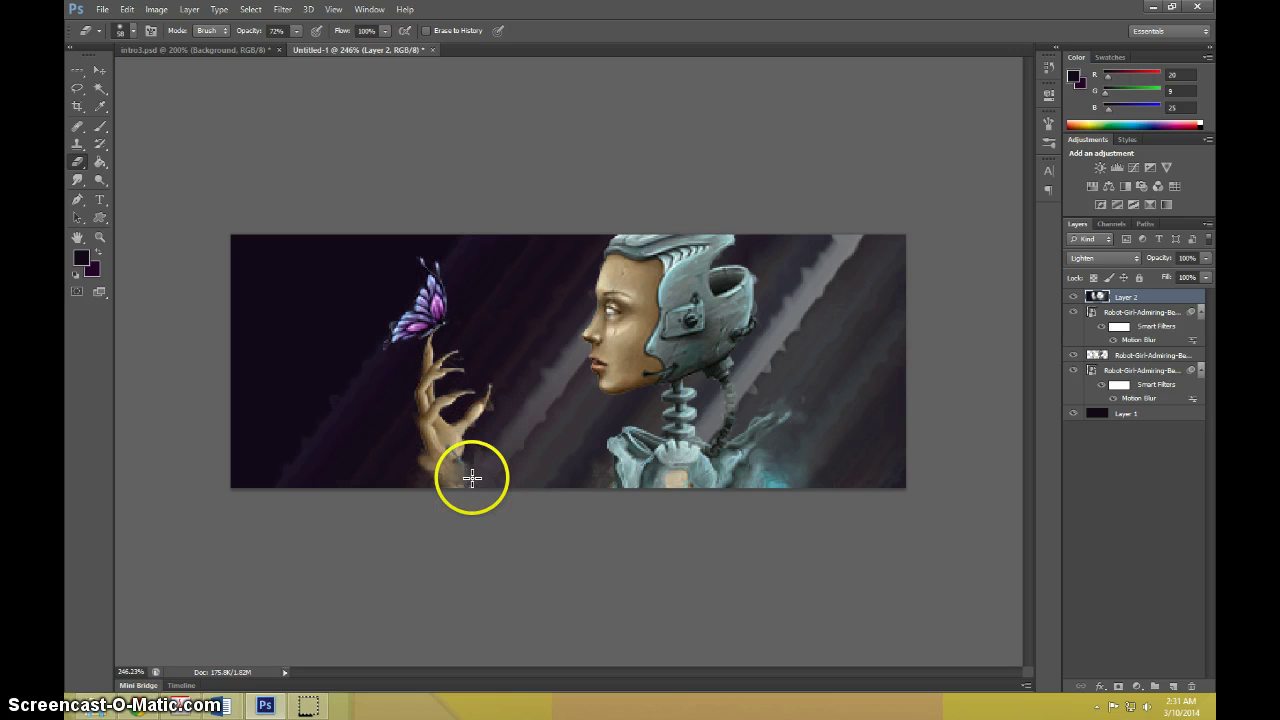
mouse_move(613, 445)
mouse_down()
mouse_move(647, 434)
mouse_move(641, 459)
mouse_move(668, 476)
mouse_move(742, 434)
mouse_move(775, 500)
mouse_move(727, 396)
mouse_move(766, 414)
mouse_up()
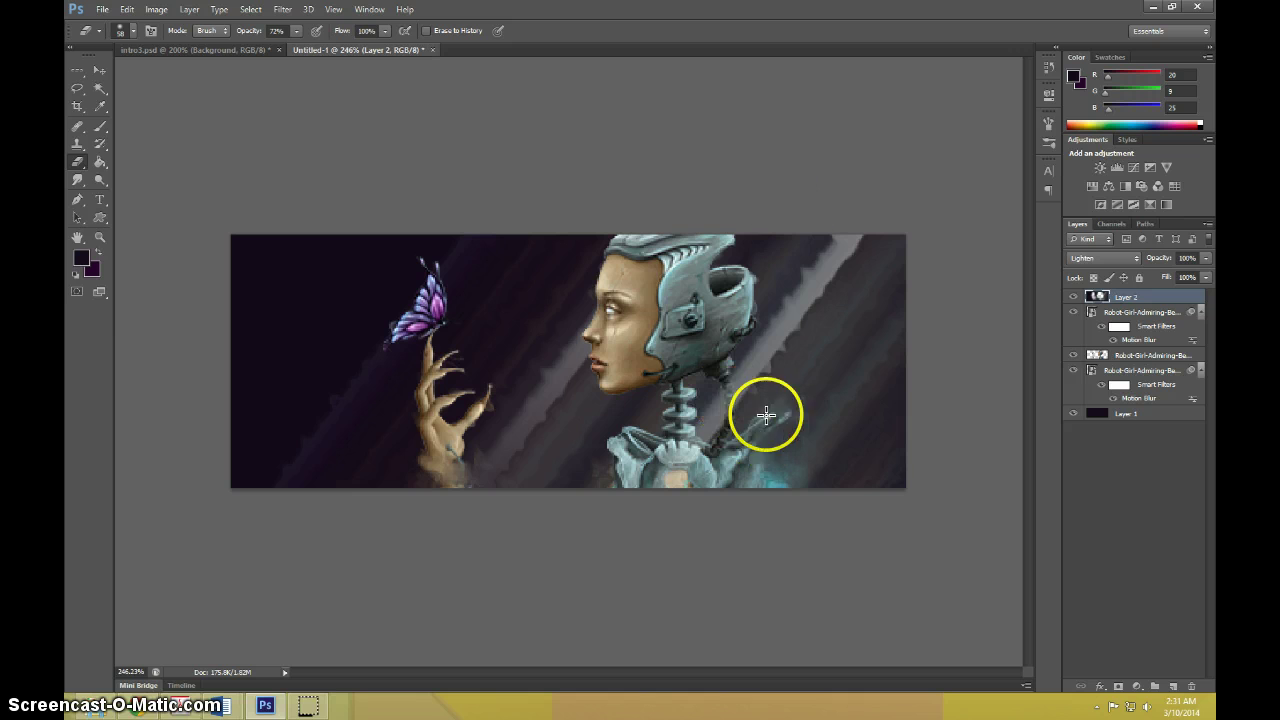
click(1073, 297)
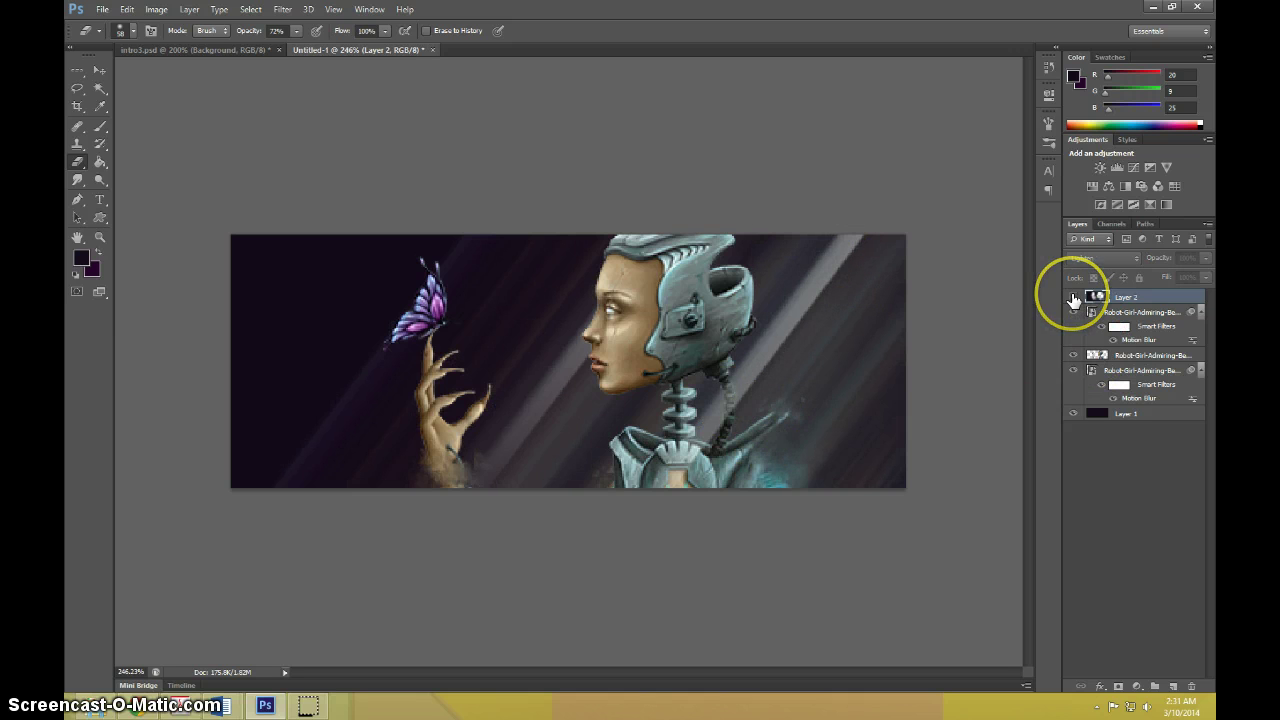
click(1073, 297)
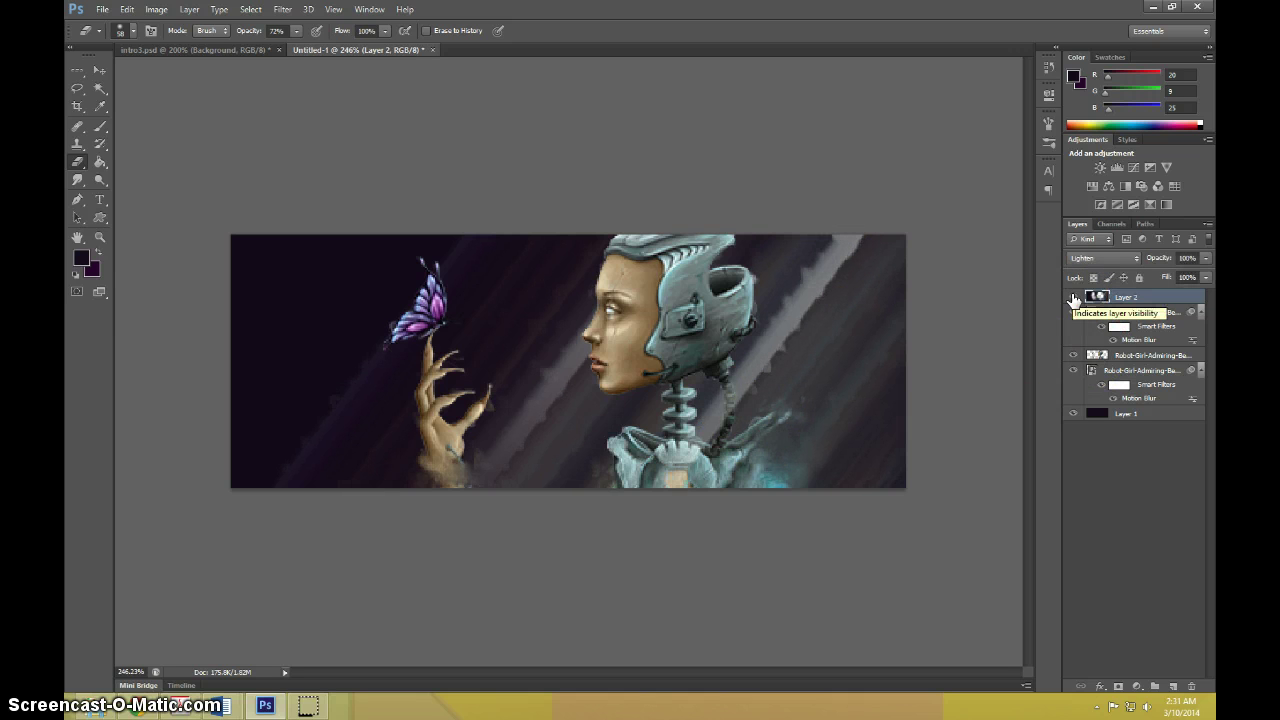
Add a new layer above the rippled layer and choose the 23 px textured tip for the Brush tool
click(1175, 687)
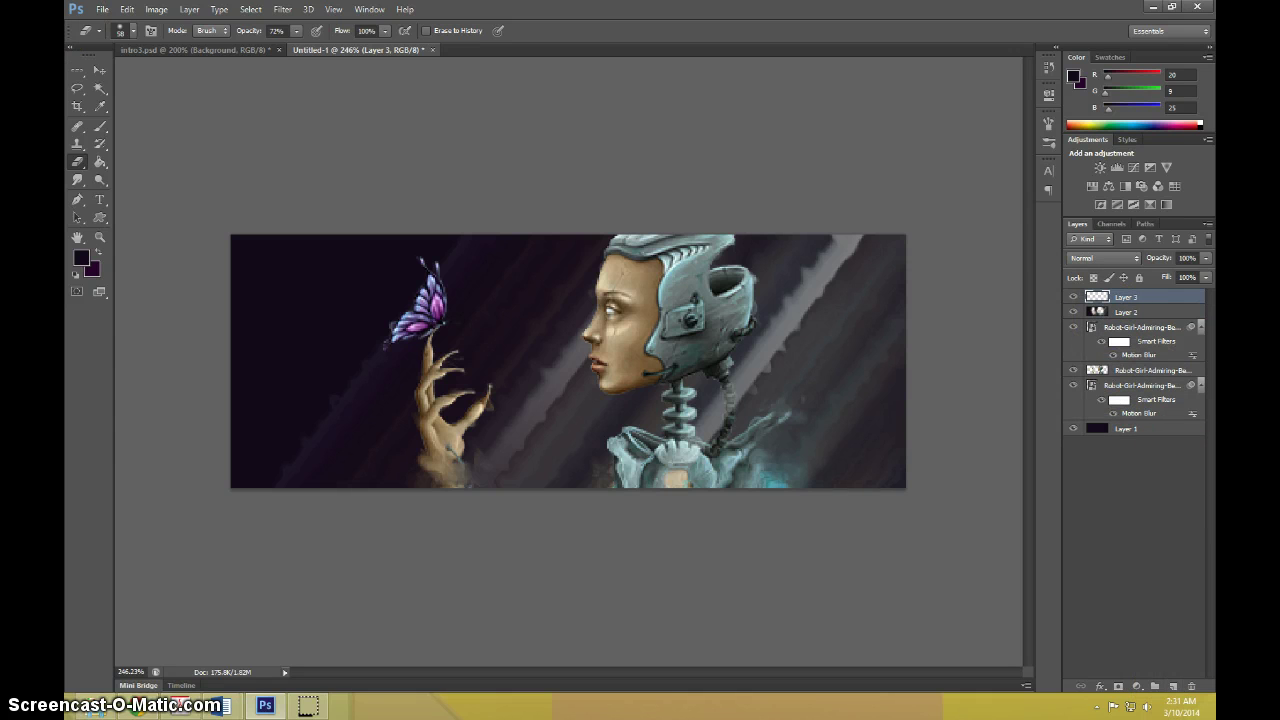
click(100, 126)
right_click(492, 292)
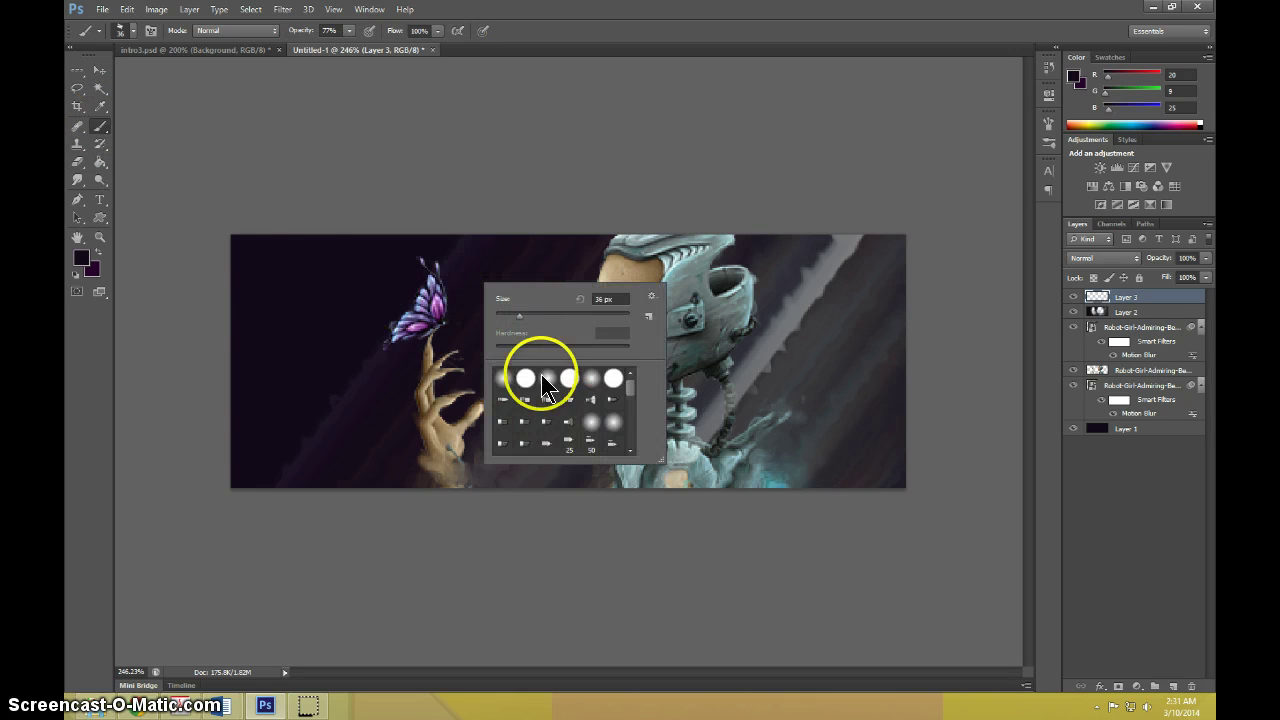
drag(627, 382, 630, 412)
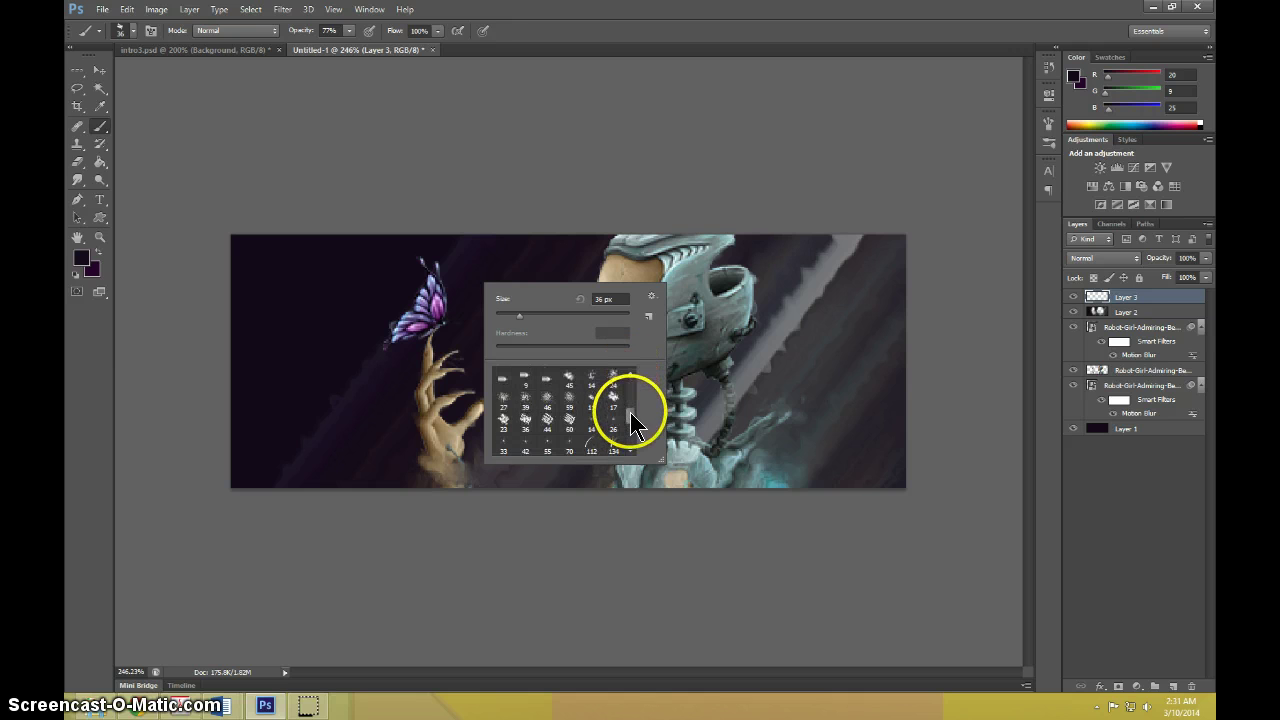
click(503, 421)
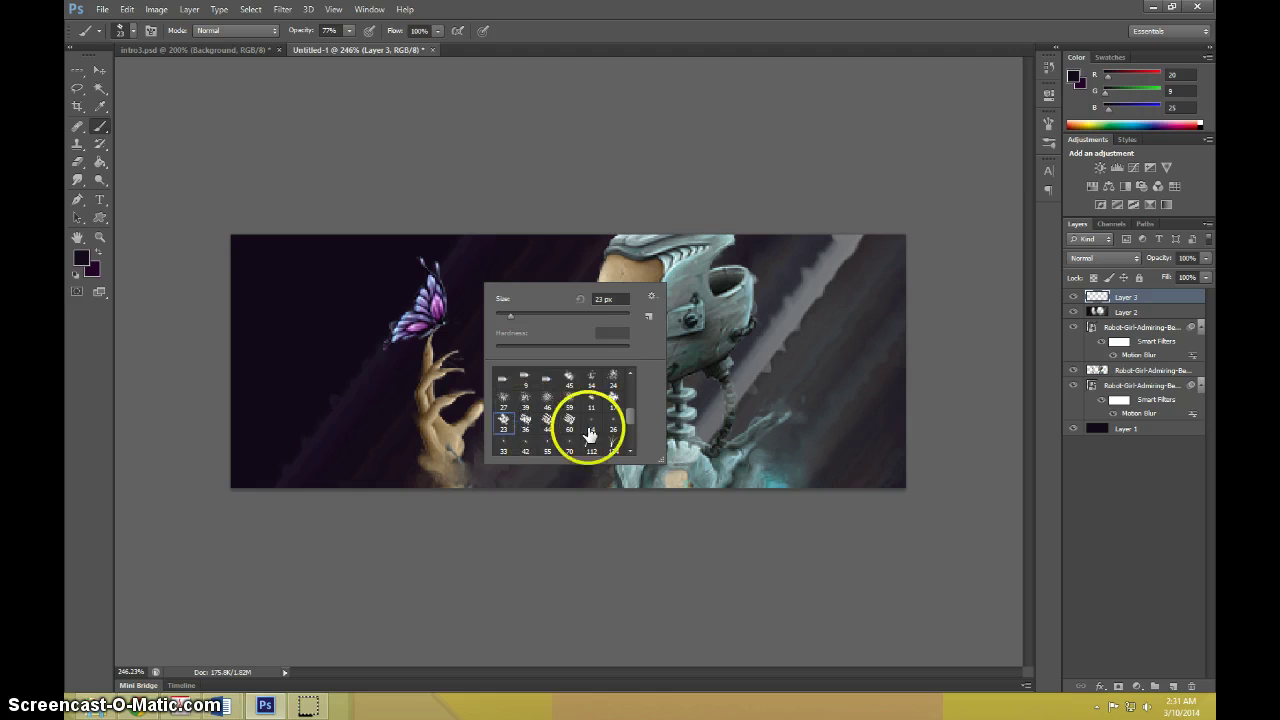
Enable Shape Dynamics for the 23 px textured paint brush
click(1059, 123)
click(1049, 122)
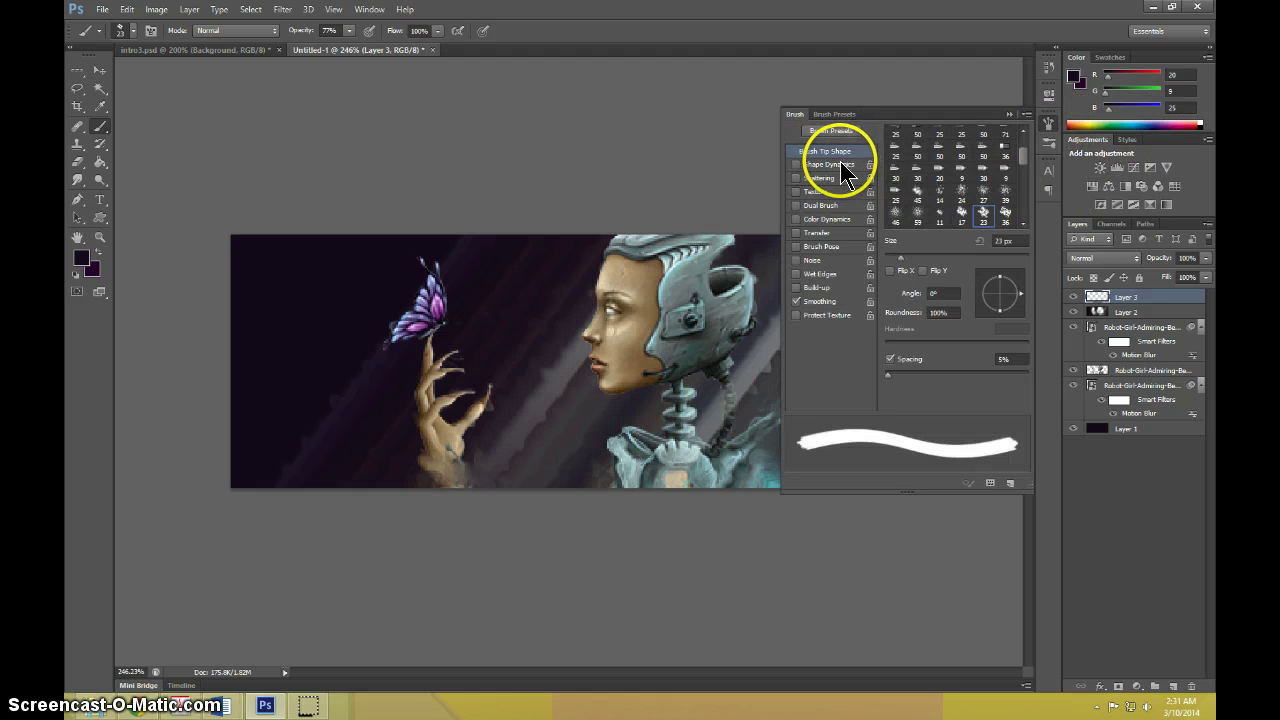
click(838, 164)
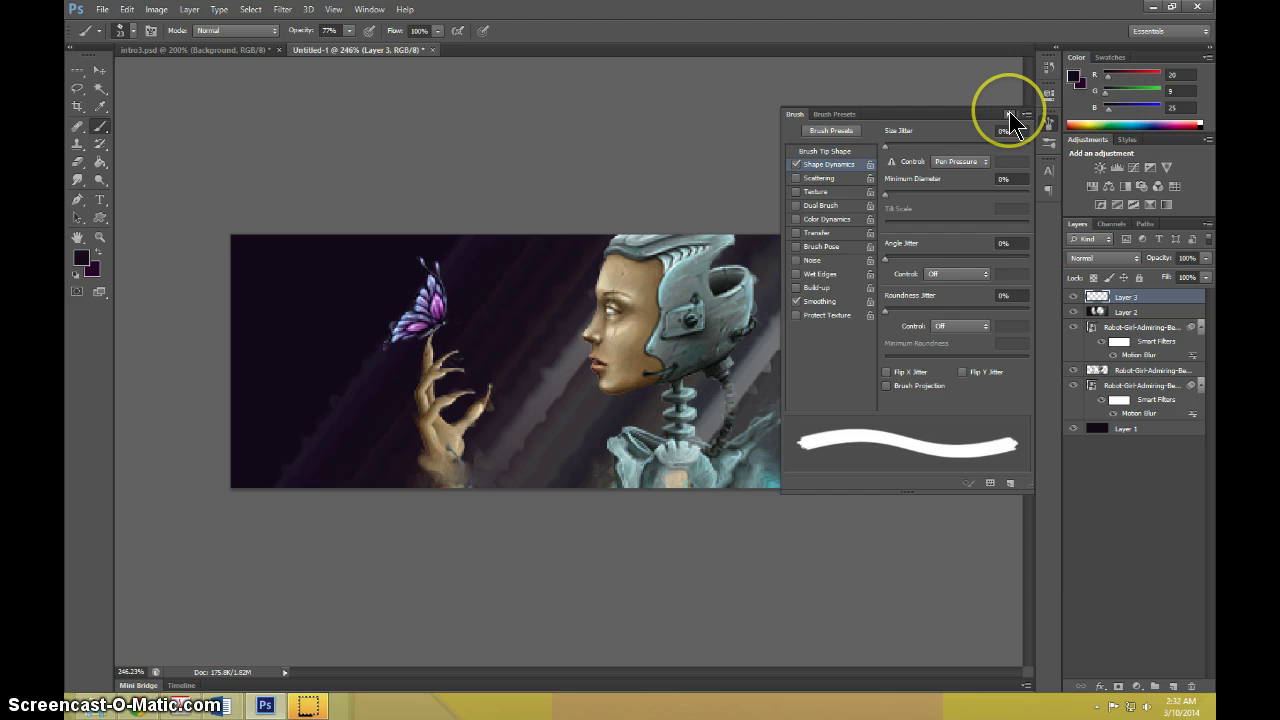
Switch to Chrome and read the Basic Filters & Layer Modes tutorial past its Motion Blur settings
click(1009, 113)
click(130, 704)
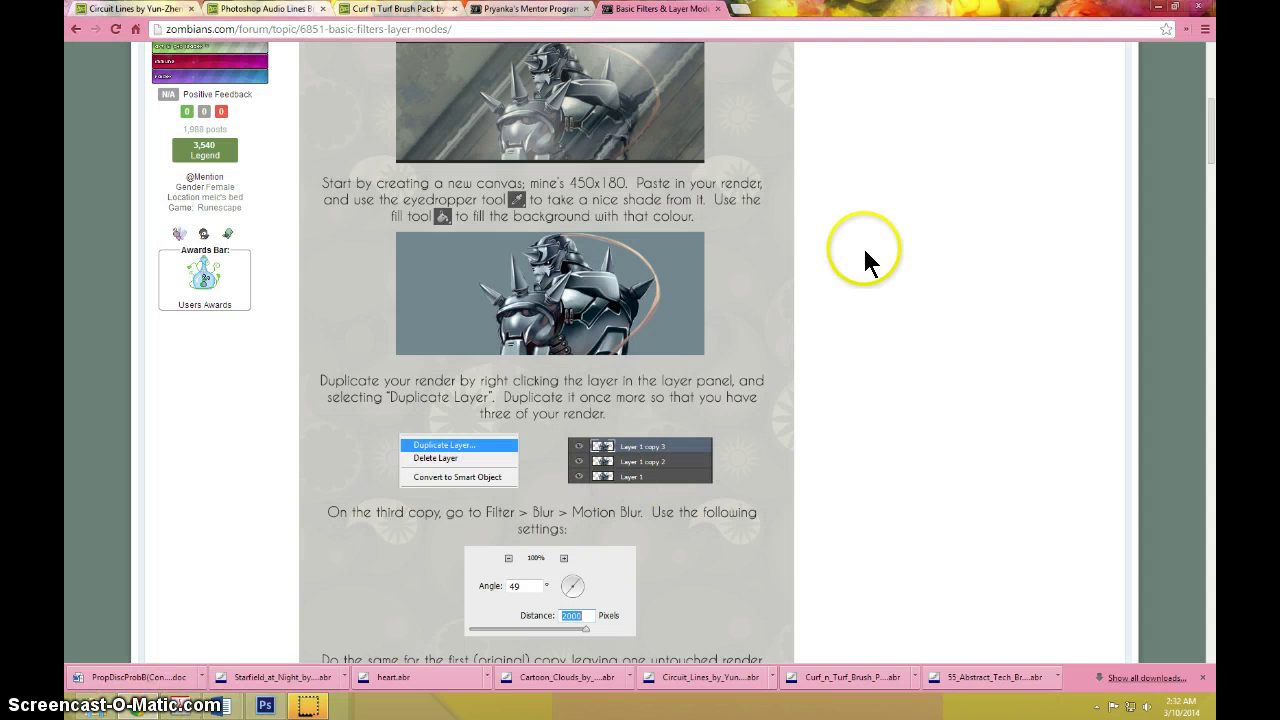
scroll(840, 320, down, 10)
scroll(807, 407, down, 5)
scroll(807, 407, up, 2)
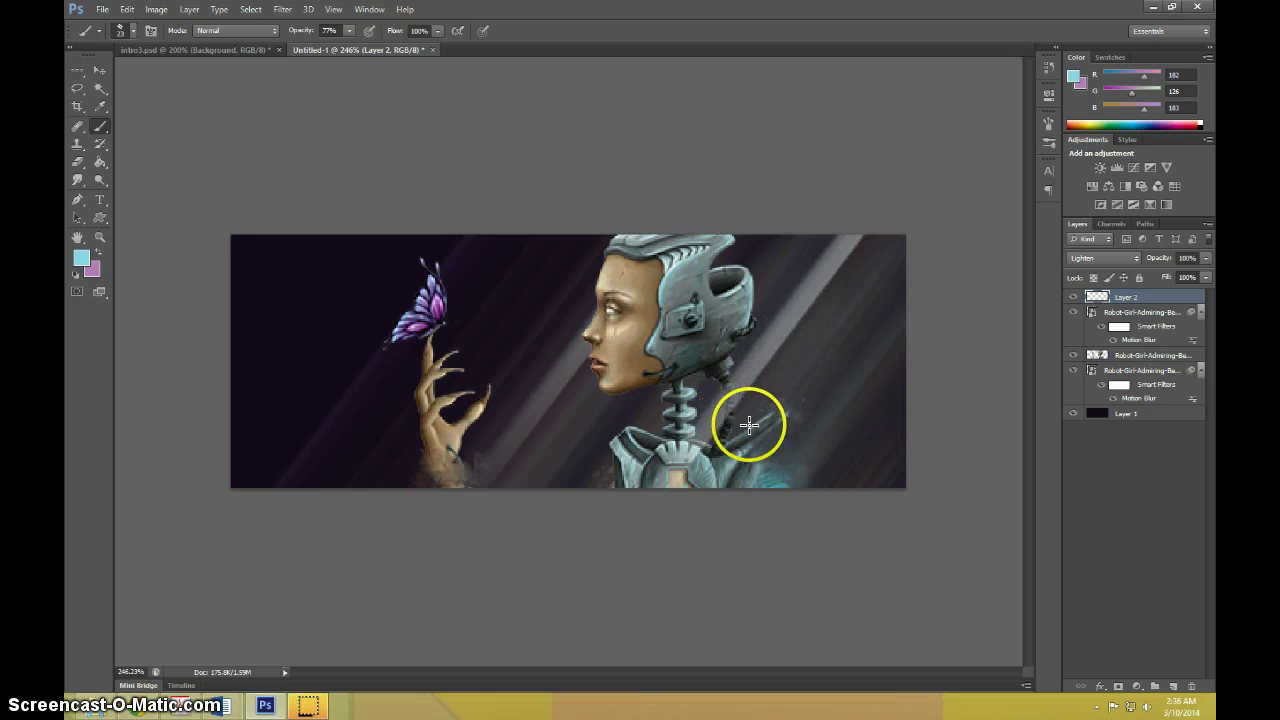
Paint light blue texture around the robot girl's neck and shoulders, and purple texture behind her head and around the butterfly and hand
mouse_move(554, 459)
mouse_down()
mouse_move(642, 411)
mouse_move(721, 436)
mouse_move(759, 403)
mouse_move(749, 431)
mouse_move(729, 436)
mouse_move(779, 441)
mouse_move(761, 464)
mouse_move(788, 497)
mouse_move(812, 490)
mouse_move(690, 433)
mouse_move(704, 410)
mouse_move(711, 446)
mouse_up()
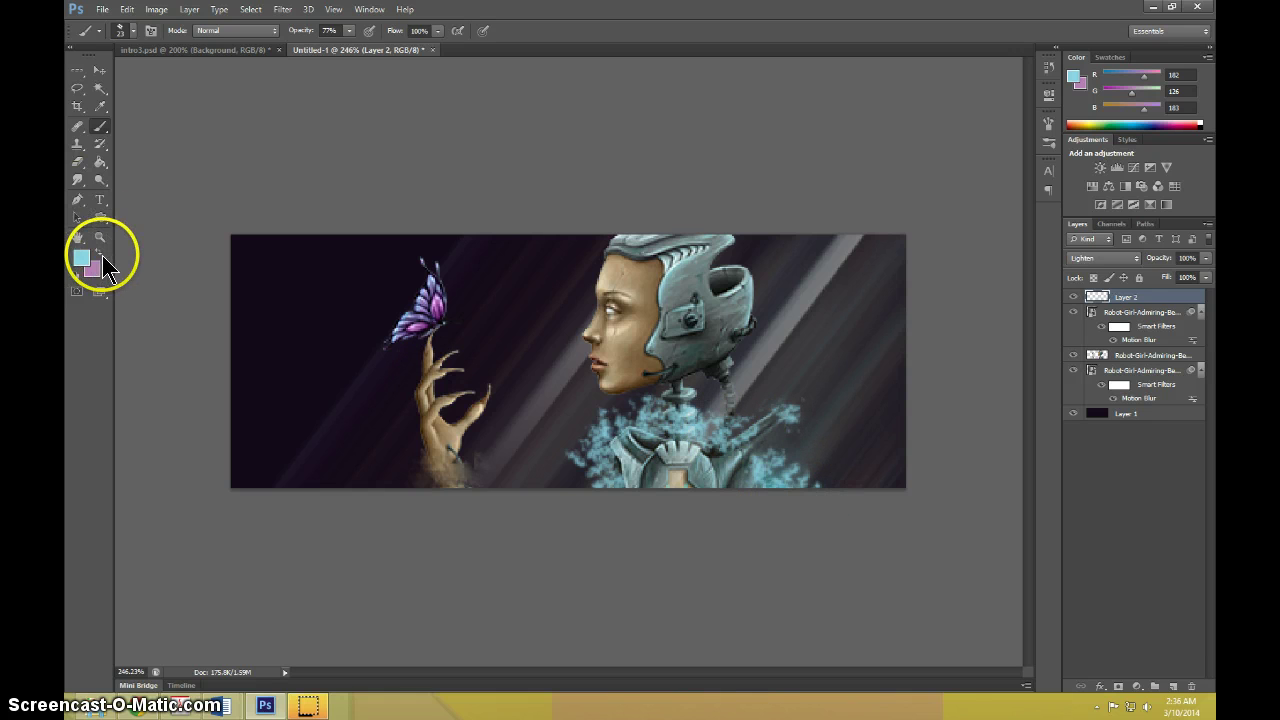
mouse_move(546, 460)
mouse_down()
mouse_move(586, 423)
mouse_move(588, 435)
mouse_move(599, 412)
mouse_move(528, 448)
mouse_move(539, 484)
mouse_move(633, 408)
mouse_move(619, 410)
mouse_move(674, 391)
mouse_move(753, 408)
mouse_move(825, 470)
mouse_move(829, 495)
mouse_move(779, 358)
mouse_move(742, 362)
mouse_move(763, 305)
mouse_move(748, 272)
mouse_move(729, 281)
mouse_move(734, 255)
mouse_move(720, 273)
mouse_move(743, 243)
mouse_move(727, 264)
mouse_move(799, 286)
mouse_move(739, 287)
mouse_move(773, 311)
mouse_move(757, 337)
mouse_move(784, 311)
mouse_move(760, 340)
mouse_up()
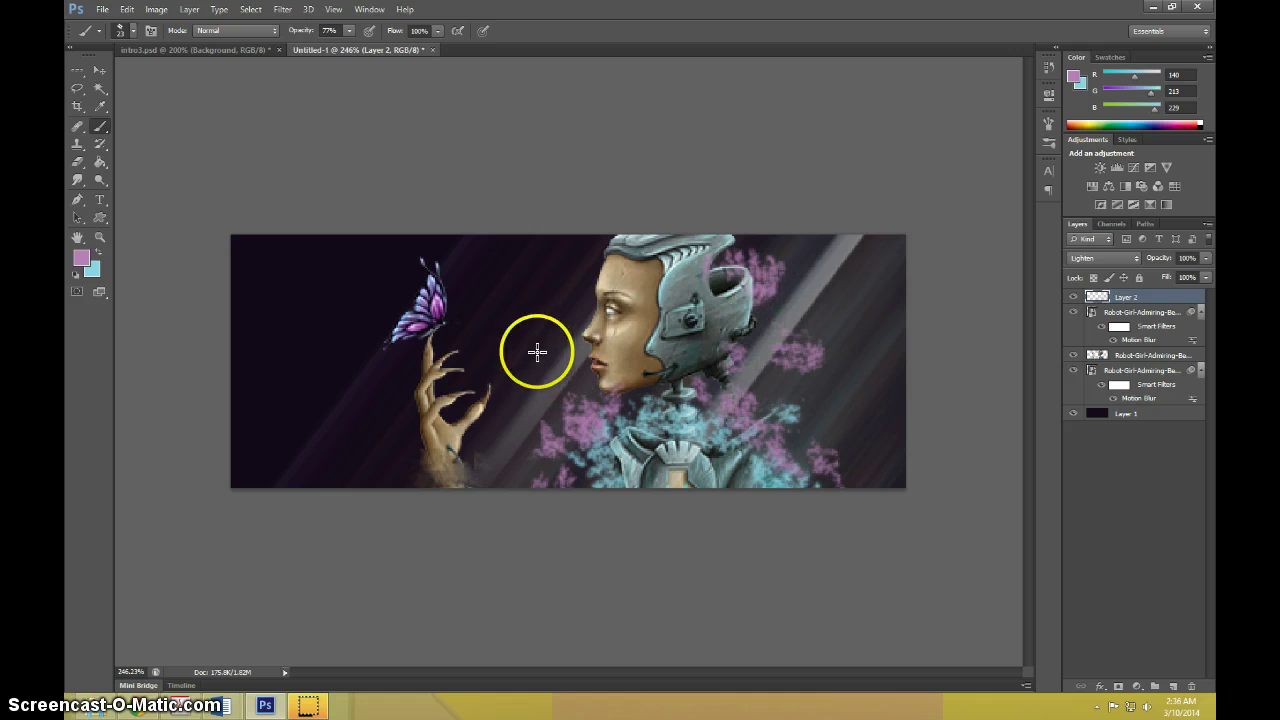
mouse_move(563, 417)
mouse_down()
mouse_move(555, 233)
mouse_move(550, 259)
mouse_move(406, 392)
mouse_move(504, 336)
mouse_move(518, 356)
mouse_move(563, 278)
mouse_move(457, 451)
mouse_up()
mouse_move(390, 380)
mouse_down()
mouse_move(343, 449)
mouse_move(300, 475)
mouse_up()
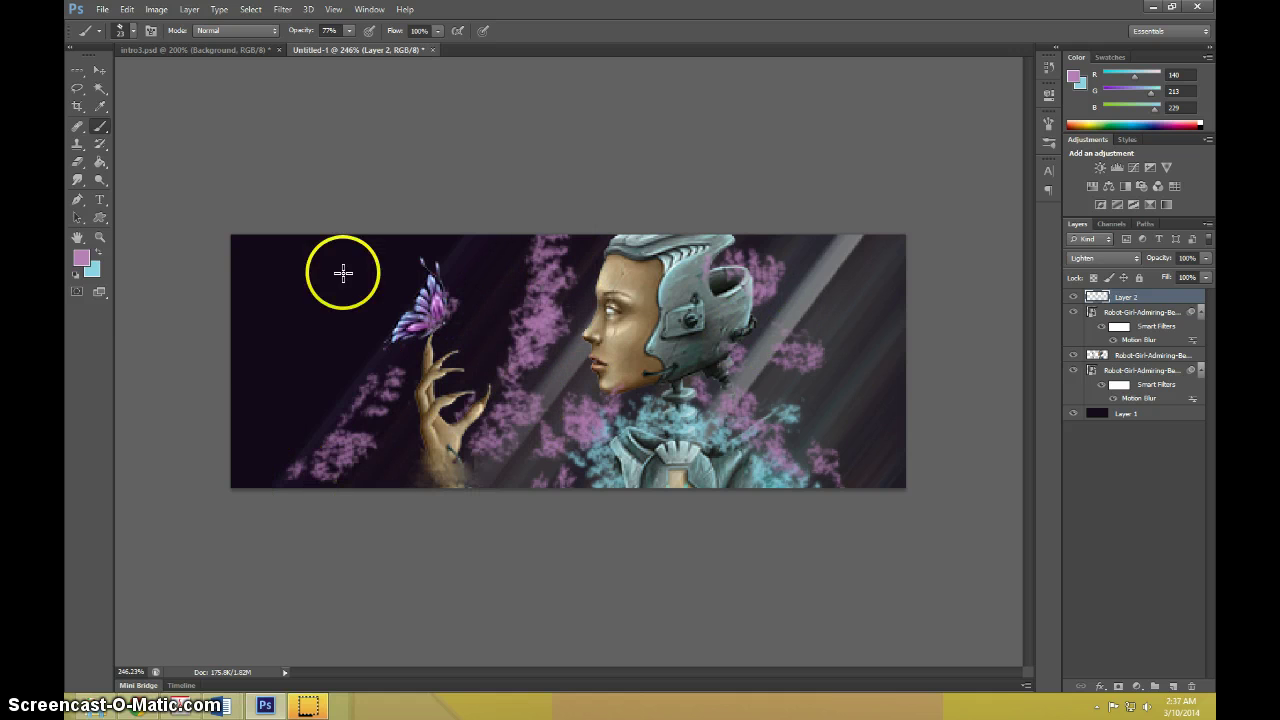
mouse_move(343, 272)
mouse_down()
mouse_move(153, 443)
mouse_move(239, 346)
mouse_move(368, 247)
mouse_move(288, 338)
mouse_move(303, 197)
mouse_move(210, 317)
mouse_move(292, 519)
mouse_move(389, 247)
mouse_move(259, 461)
mouse_move(371, 292)
mouse_move(372, 270)
mouse_move(425, 256)
mouse_move(388, 334)
mouse_move(497, 264)
mouse_move(441, 383)
mouse_up()
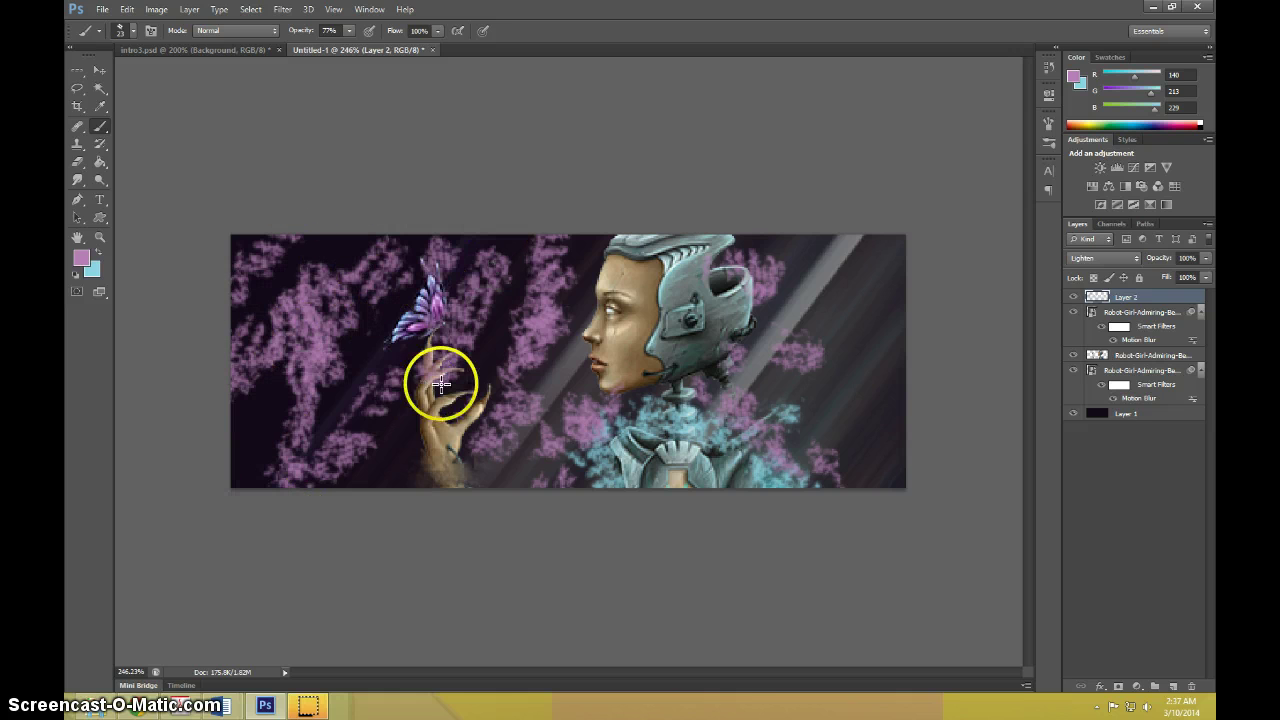
Swap back to light blue and add textured strokes among the purple ones around the butterfly, hand and face
key(x)
mouse_move(237, 411)
mouse_down()
mouse_move(340, 273)
mouse_move(263, 406)
mouse_move(237, 294)
mouse_up()
mouse_move(375, 252)
mouse_down()
mouse_move(237, 460)
mouse_move(240, 474)
mouse_move(368, 455)
mouse_move(435, 396)
mouse_move(487, 307)
mouse_move(476, 410)
mouse_move(558, 267)
mouse_move(580, 275)
mouse_move(536, 435)
mouse_move(500, 449)
mouse_up()
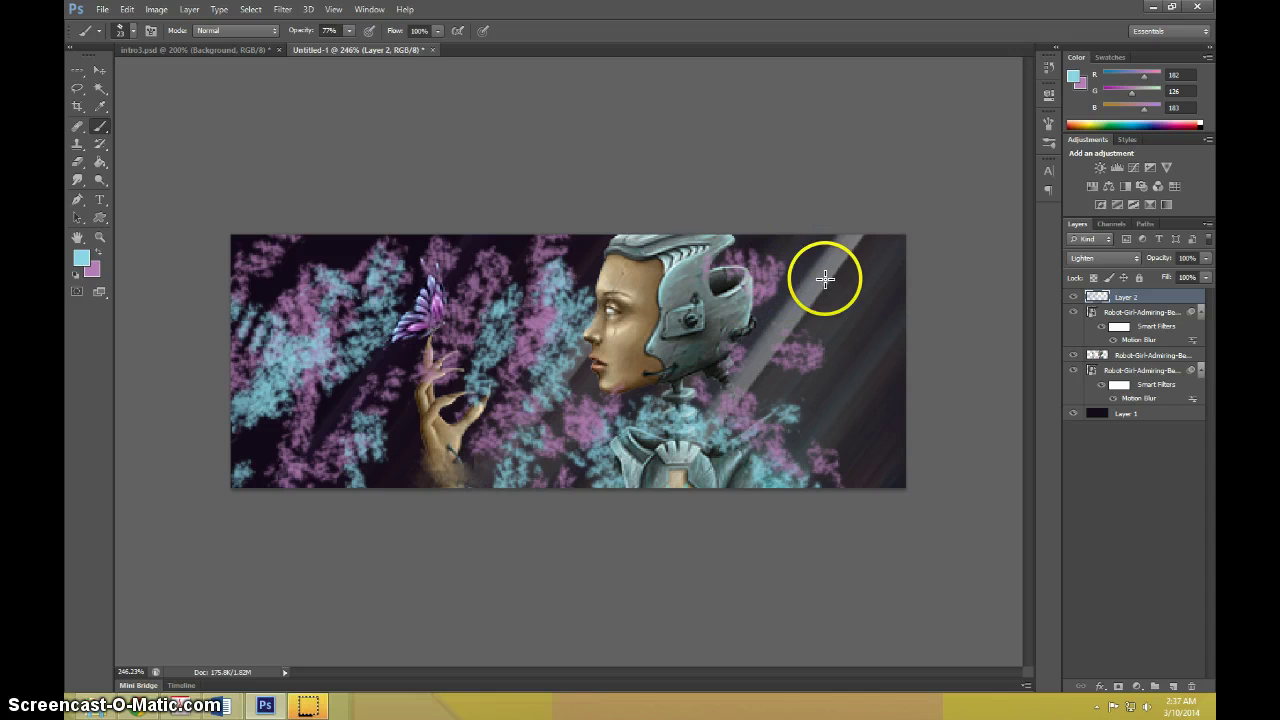
Set the painted texture layer to Soft Light at 35% opacity and reselect the Brush tool
click(1093, 259)
click(1087, 447)
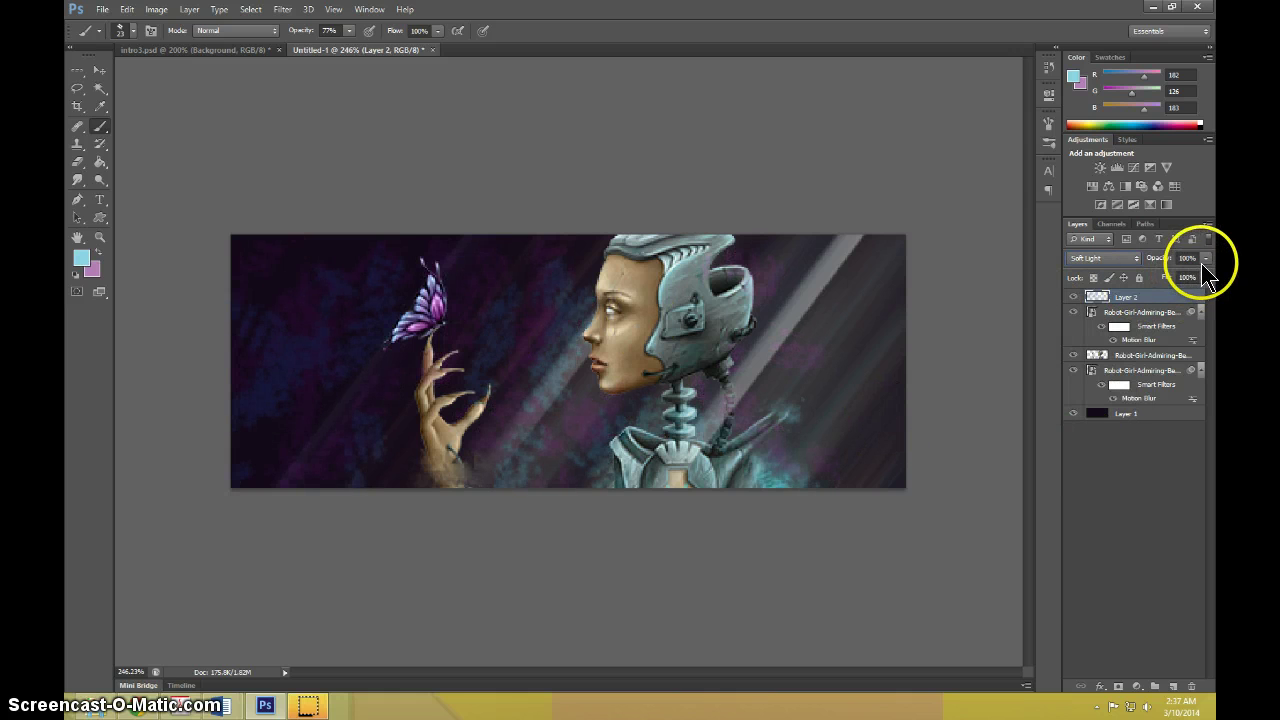
click(1158, 271)
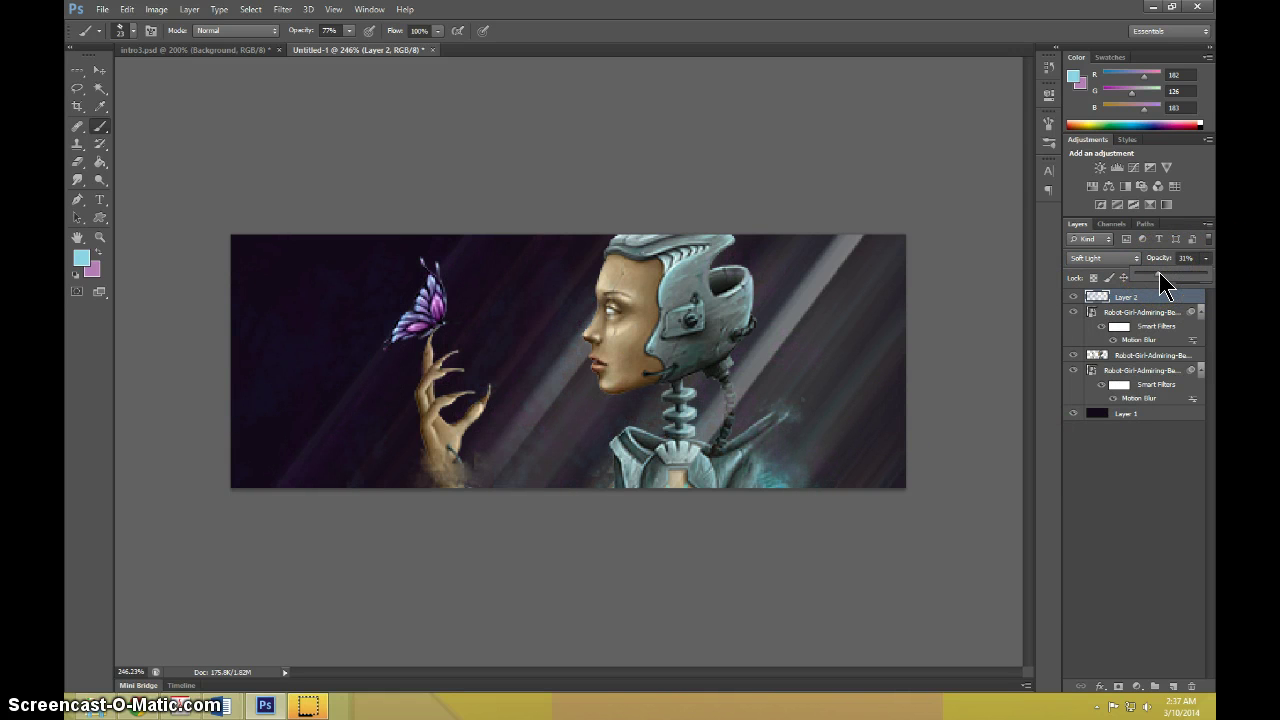
drag(1159, 272, 1151, 272)
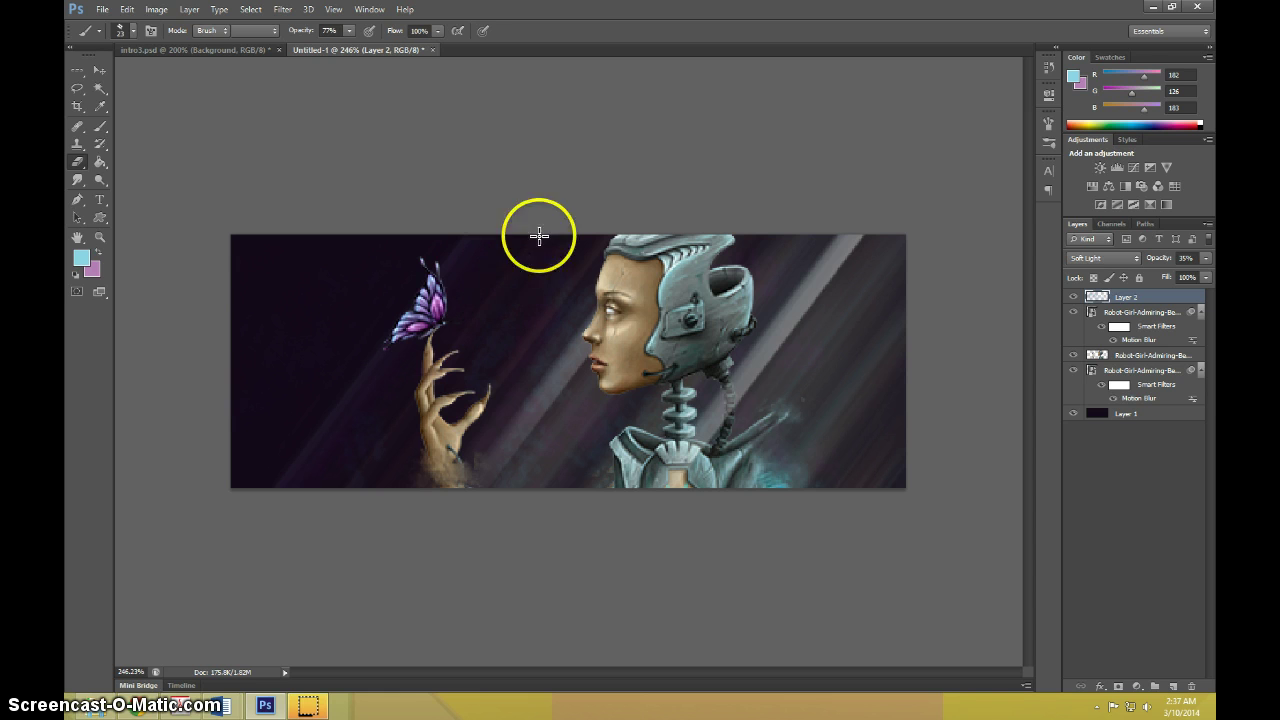
click(100, 125)
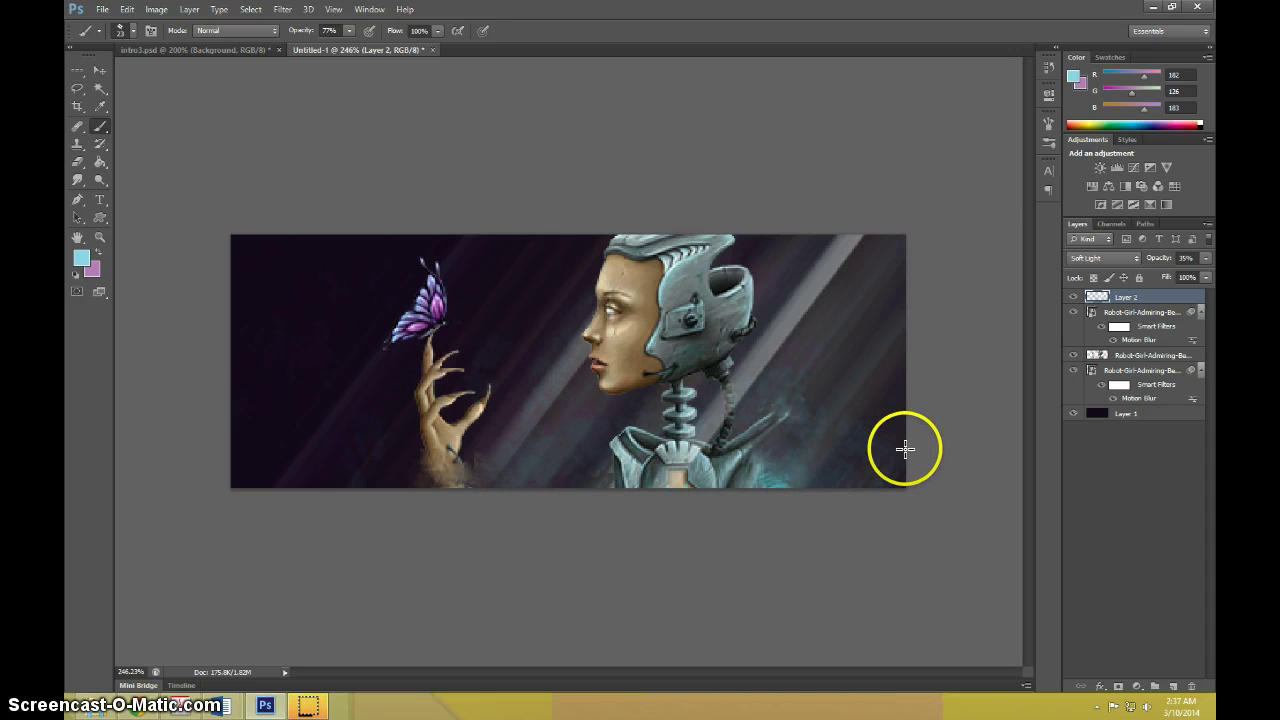
Try a reversed Gradient Map adjustment layer with the light blue and purple colours, and undo it
click(1137, 687)
click(1123, 661)
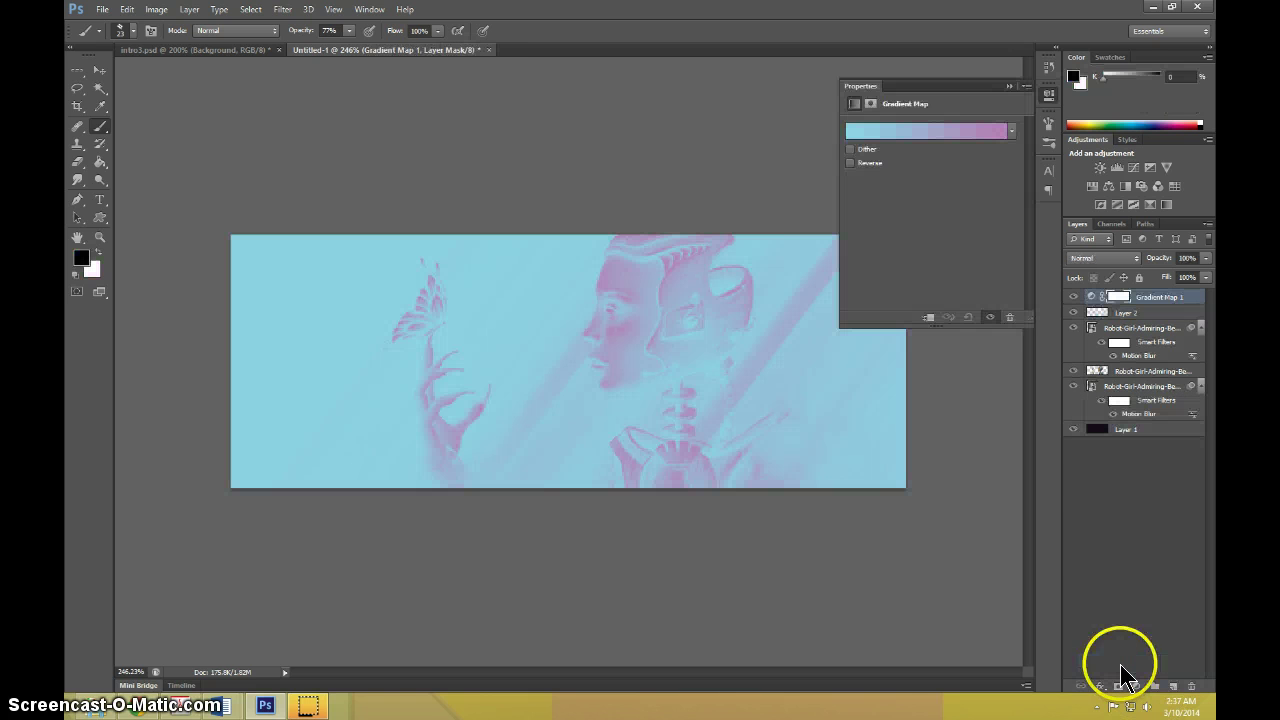
click(849, 162)
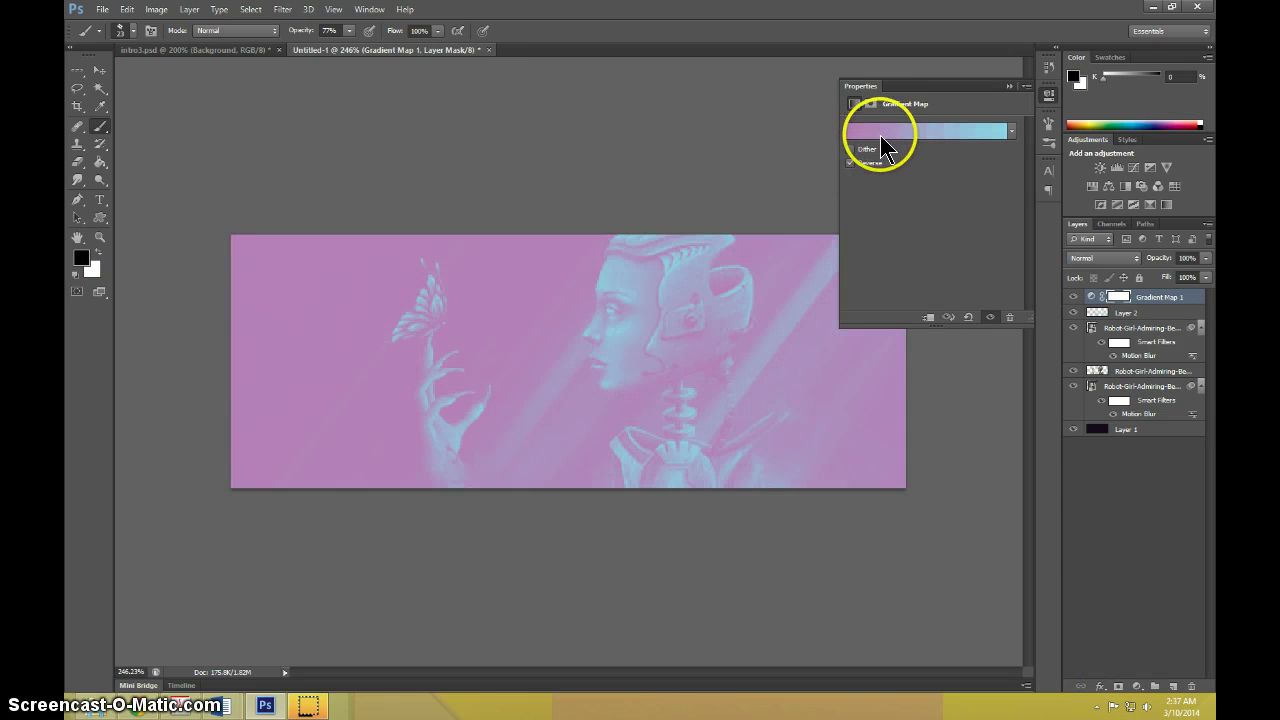
click(862, 131)
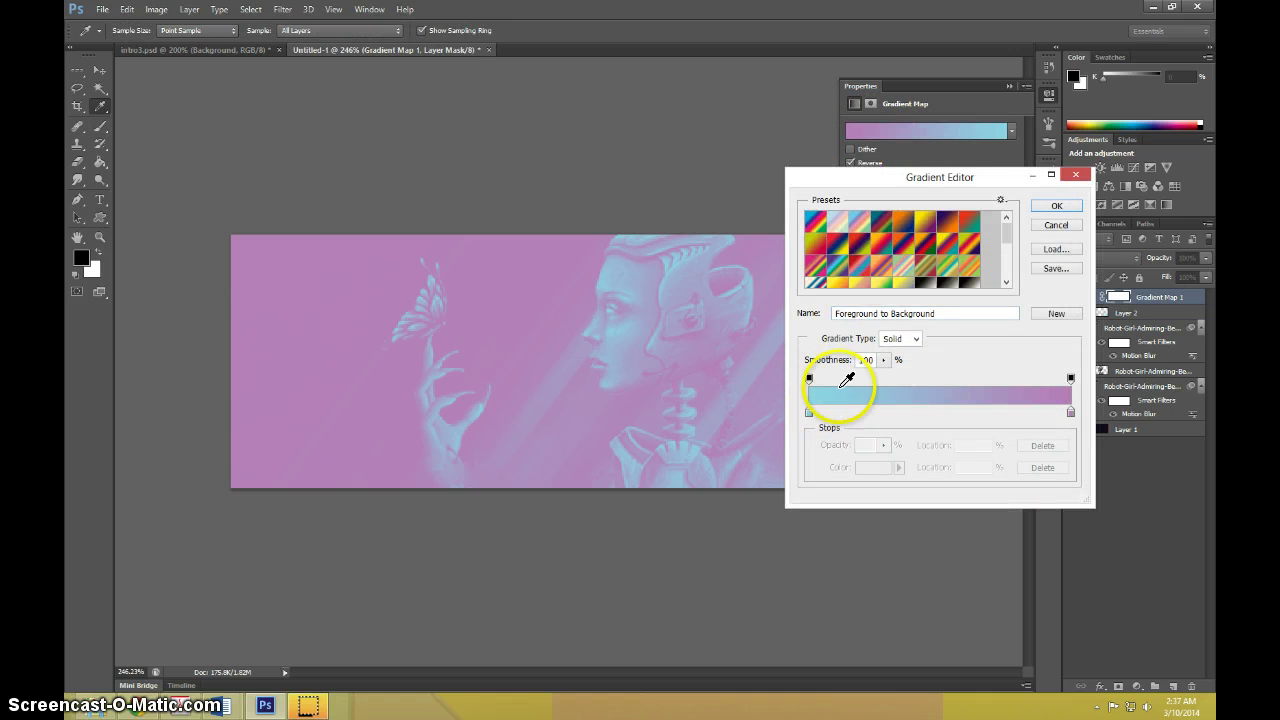
click(1048, 207)
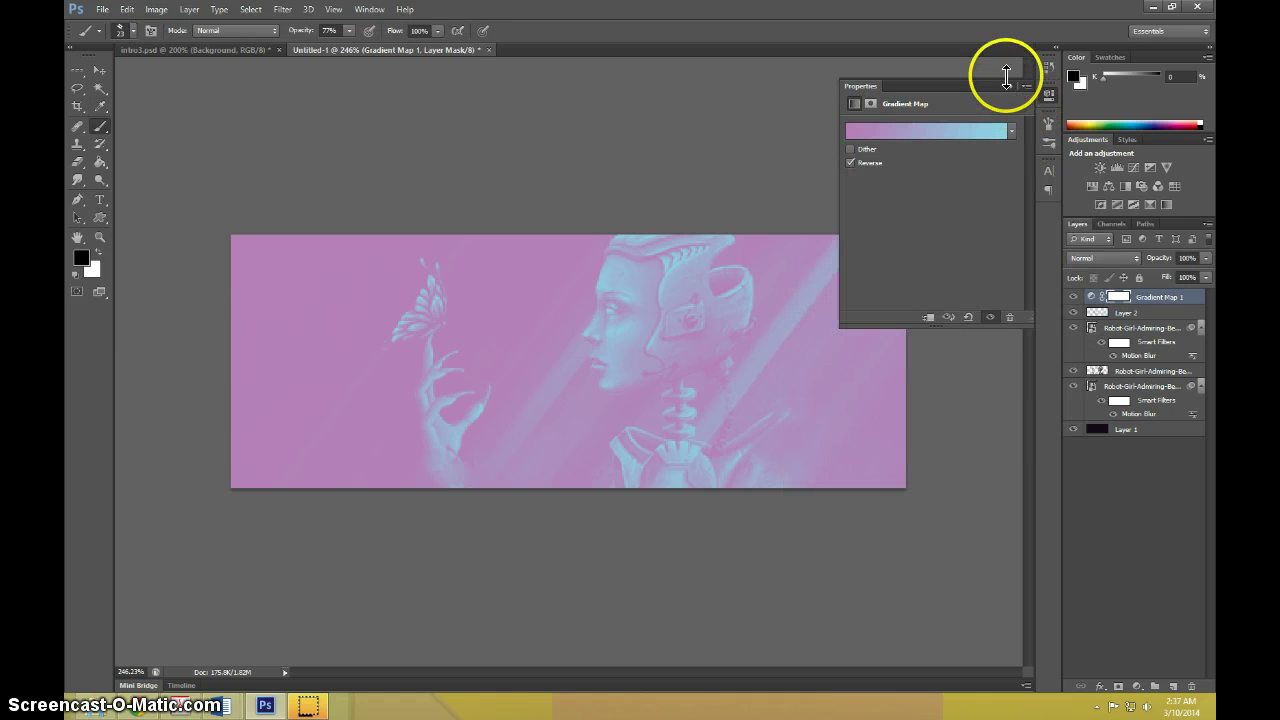
click(1010, 86)
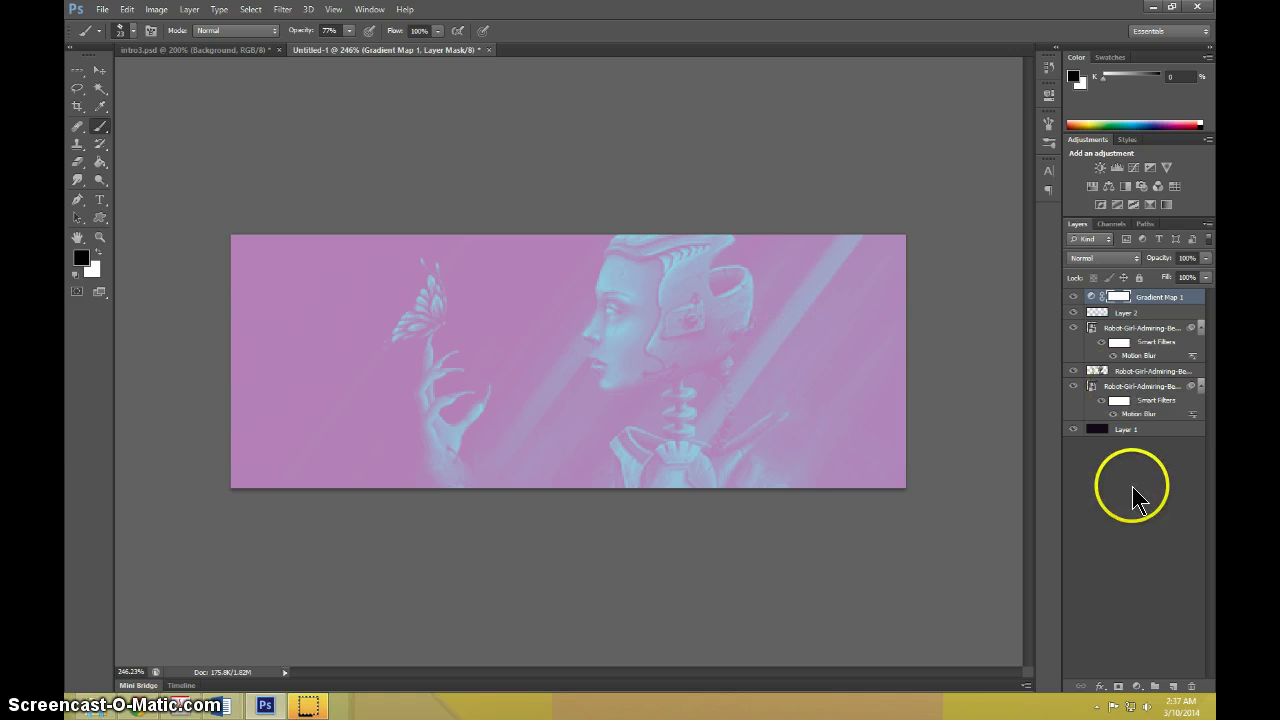
key(ctrl+alt+z)
key(ctrl+alt+z)
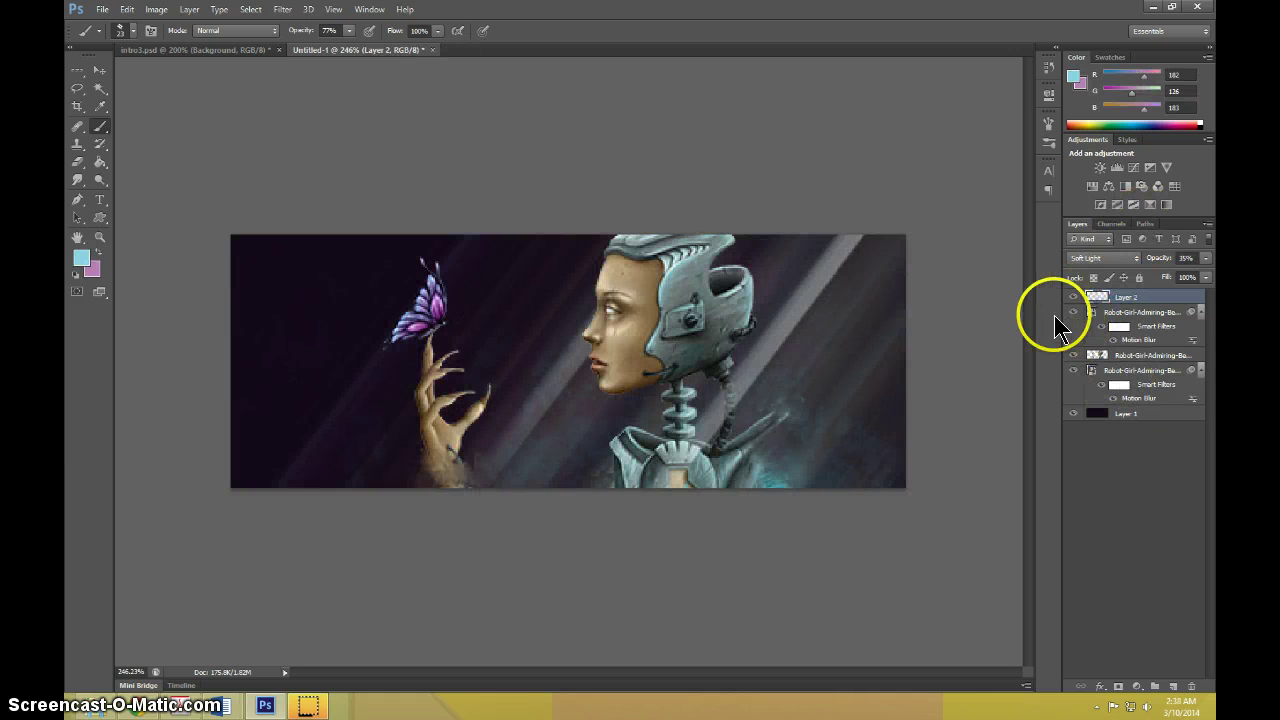
Compare the image with the painted texture layer hidden, and add a new layer above it
click(1074, 298)
click(1074, 298)
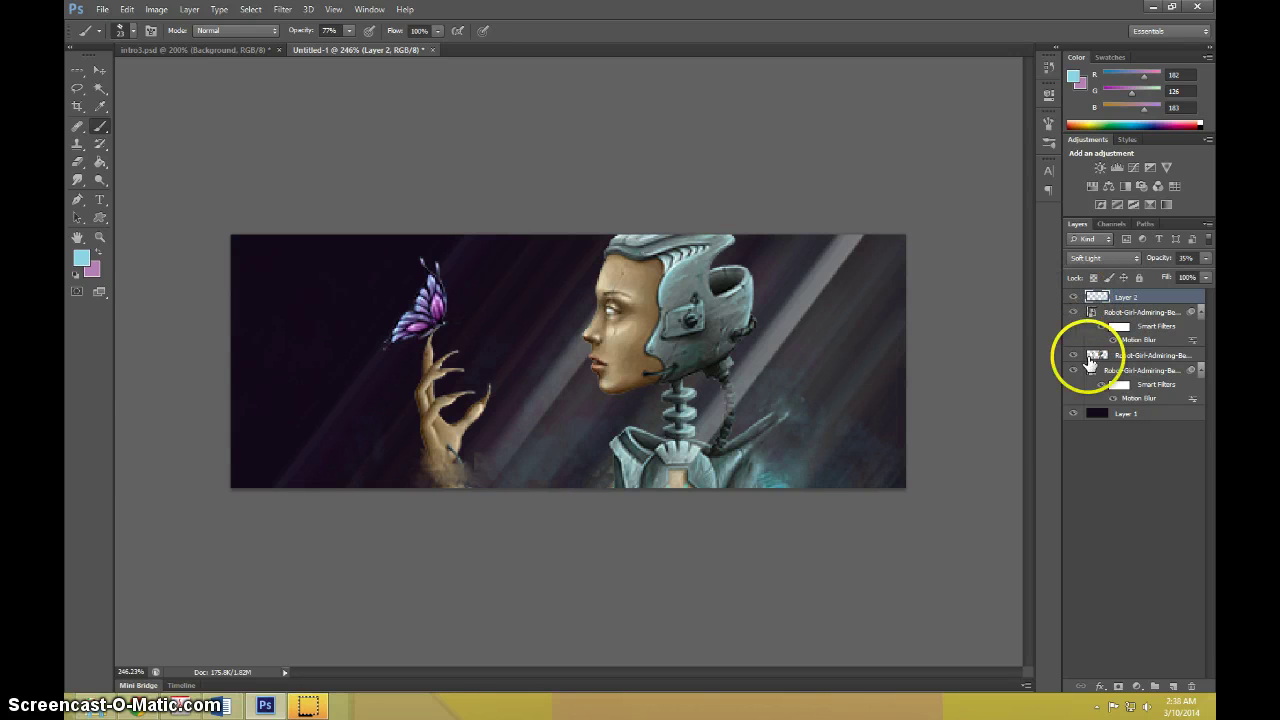
click(1174, 686)
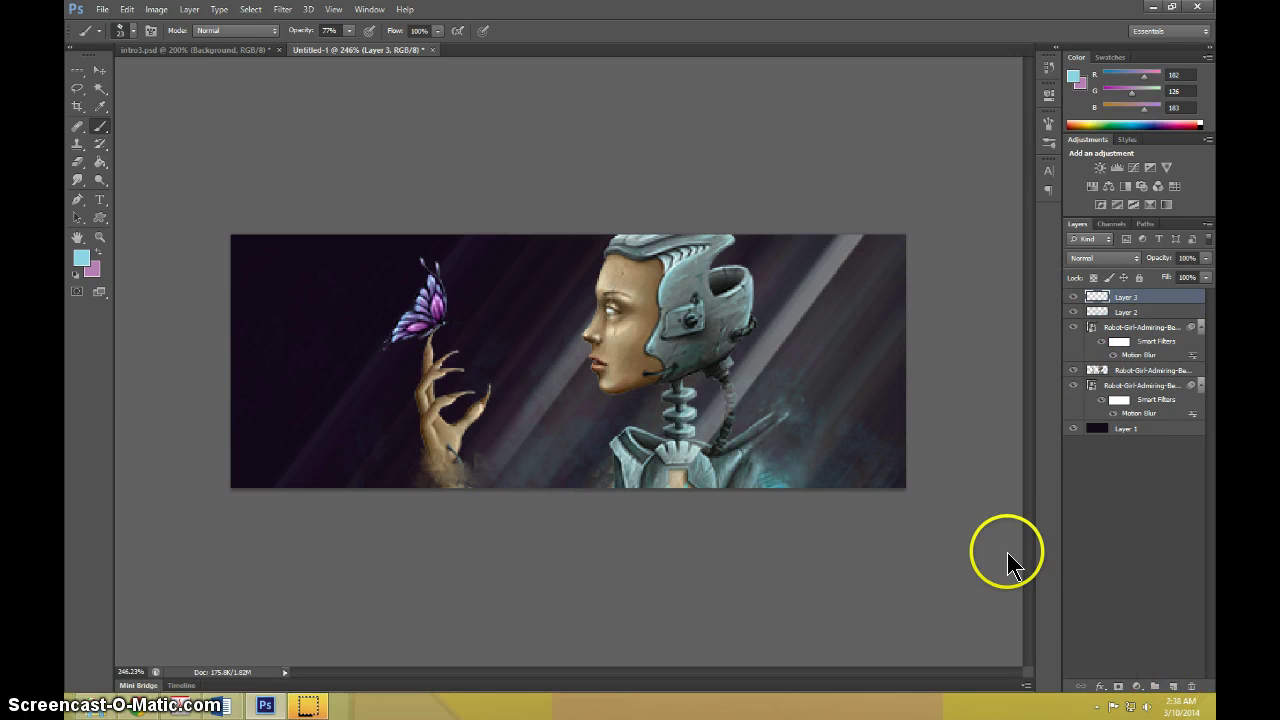
Set the foreground colour to greyish teal #98babe and the background colour to dark purple #15091a sampled from the canvas
click(77, 262)
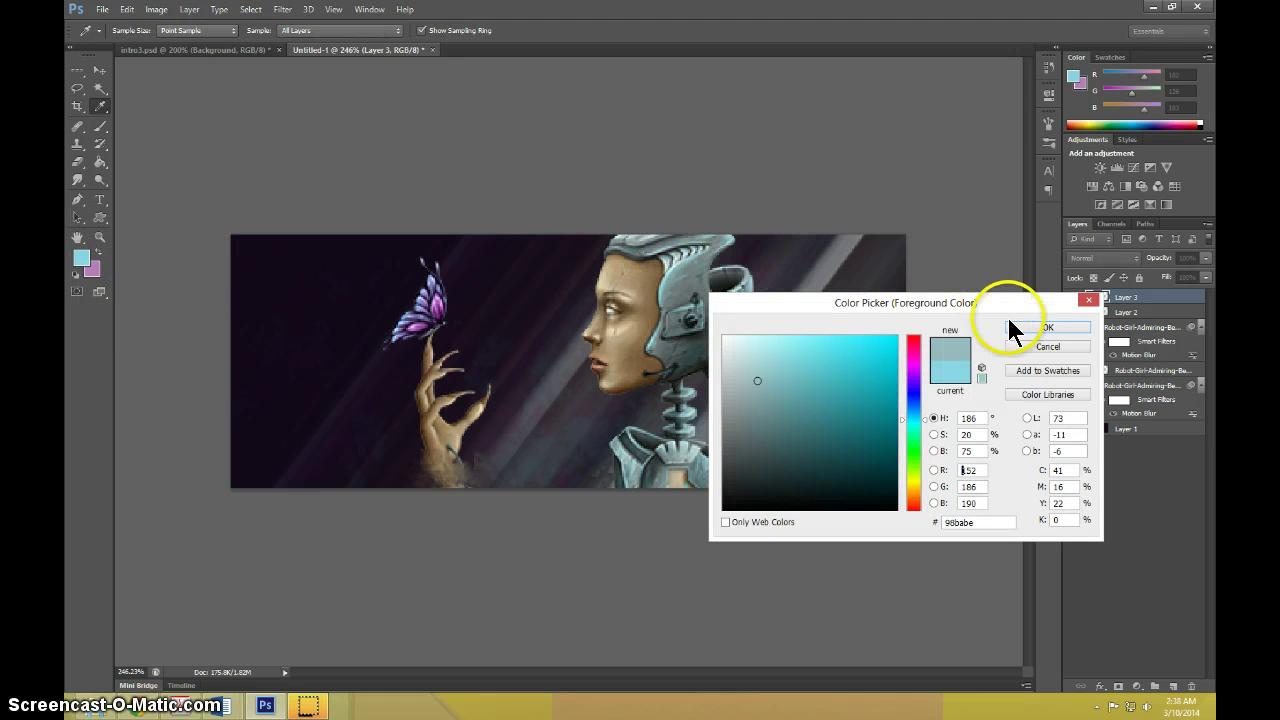
click(1060, 326)
click(93, 266)
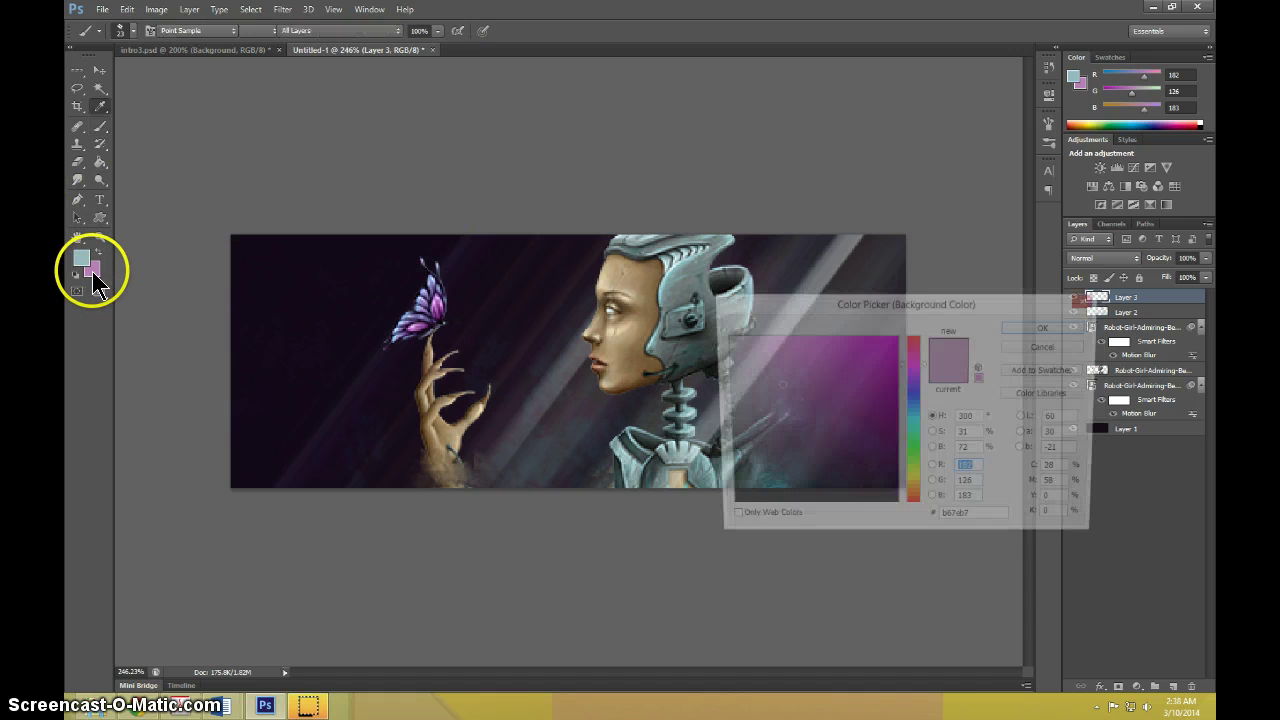
click(423, 318)
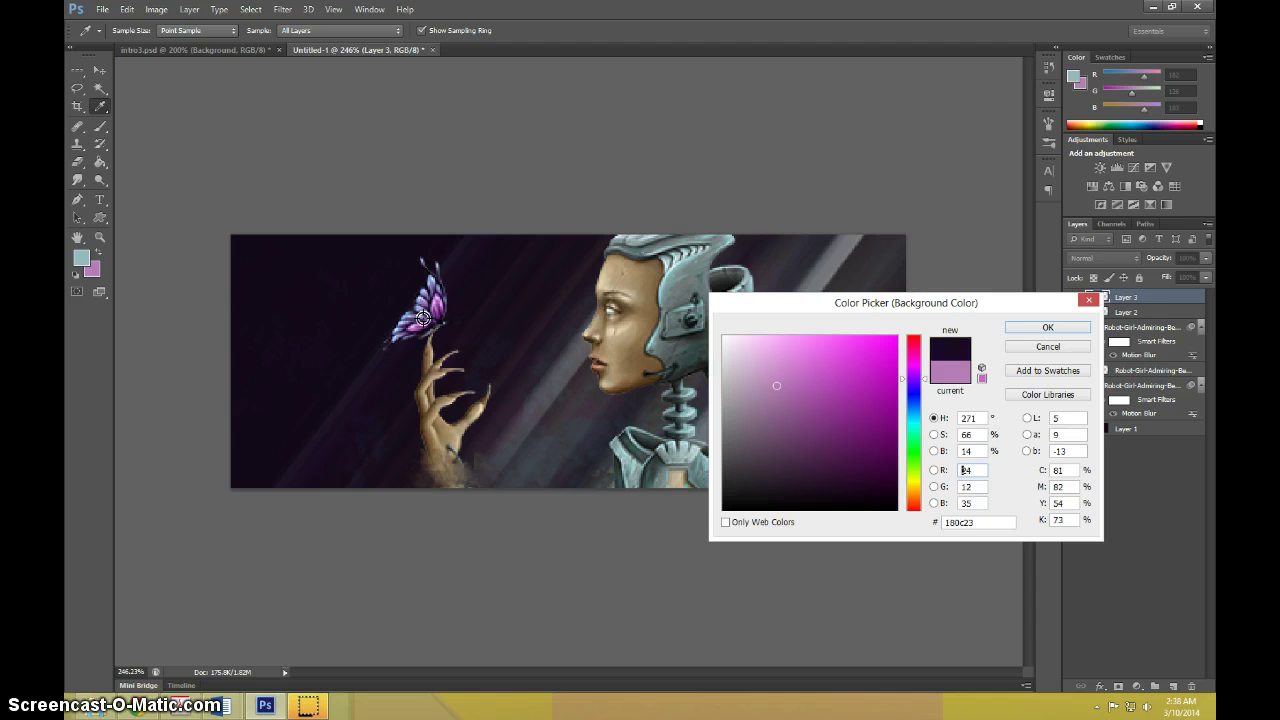
click(313, 263)
click(851, 317)
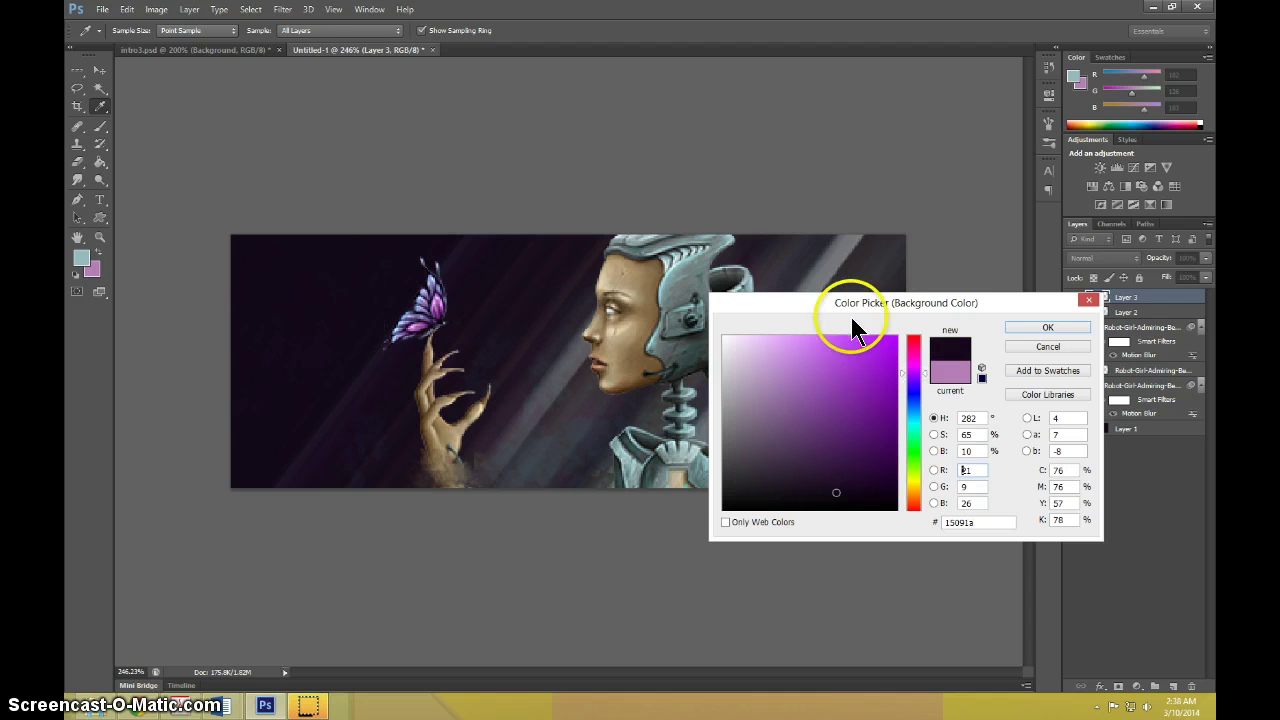
click(1048, 326)
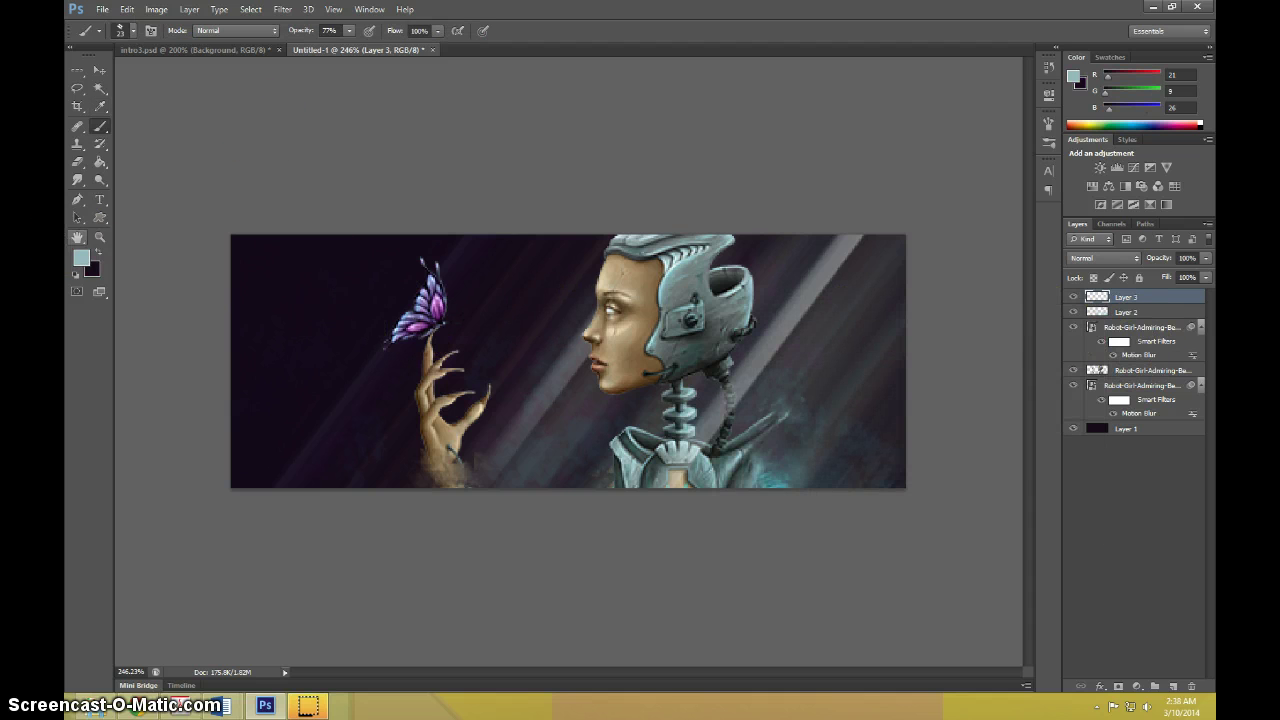
Add a Gradient Map adjustment layer using the Foreground to Background gradient and reverse it
click(1140, 688)
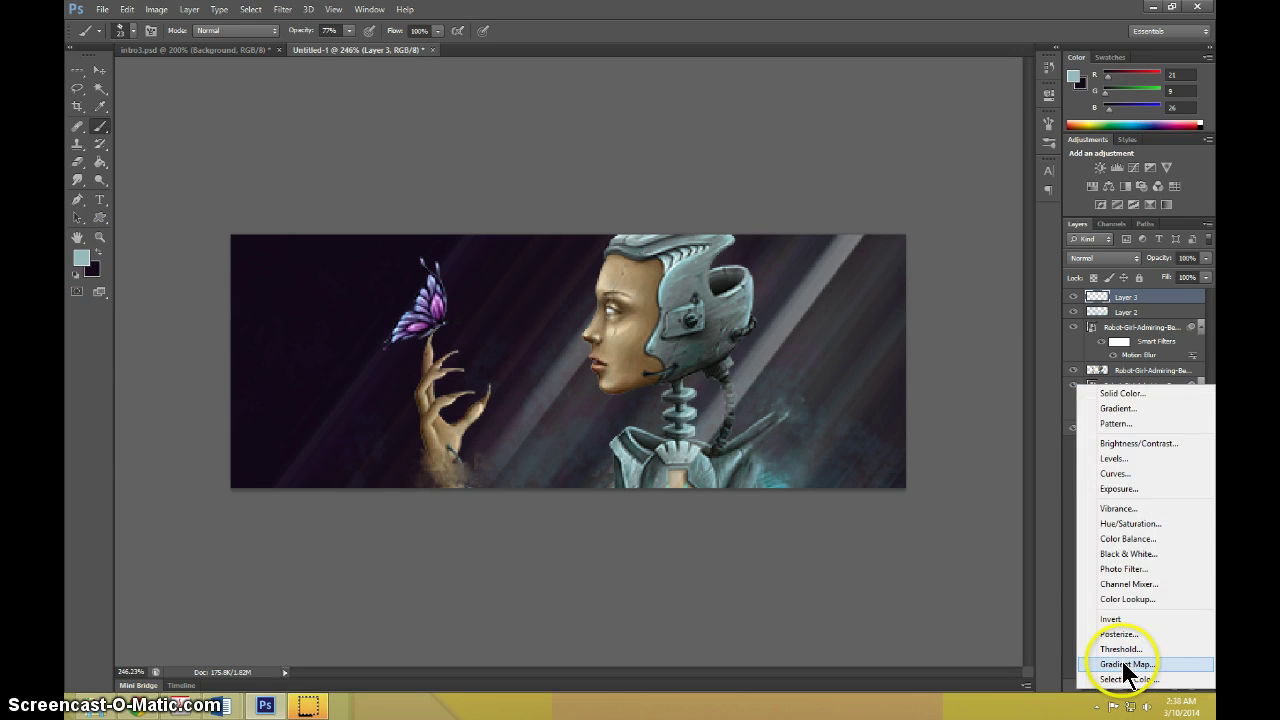
click(1128, 675)
click(920, 142)
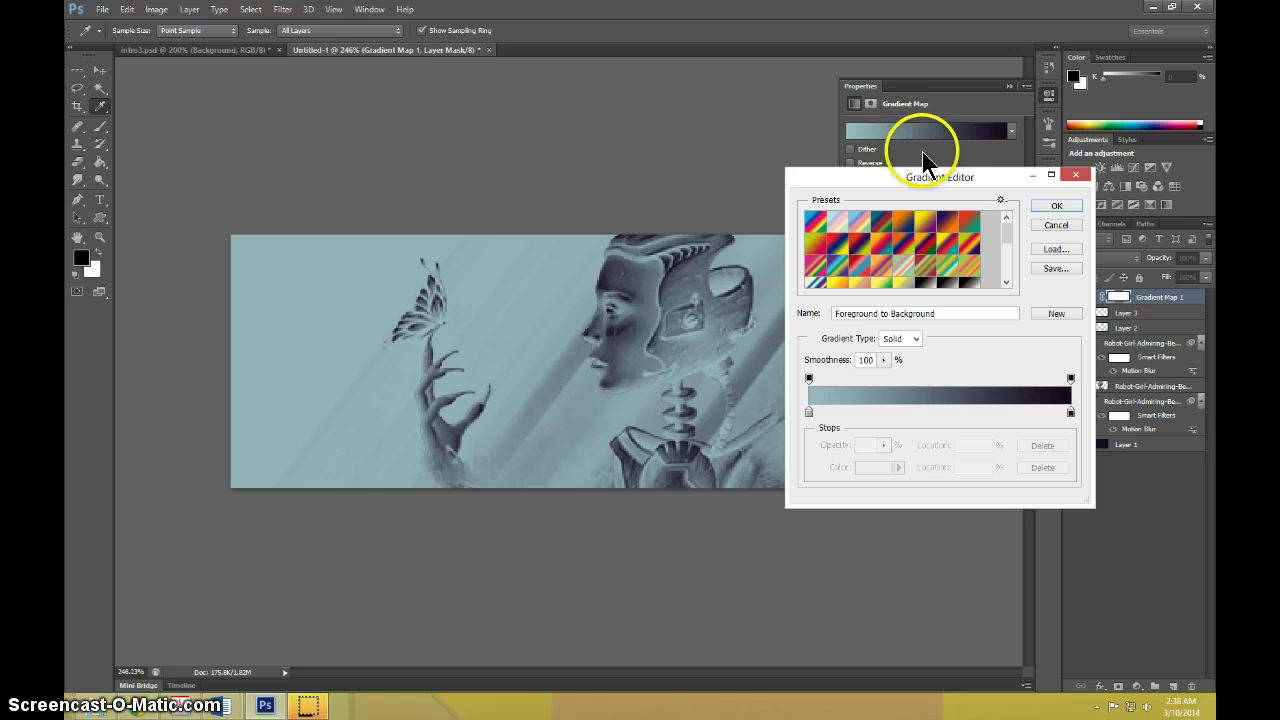
click(1054, 205)
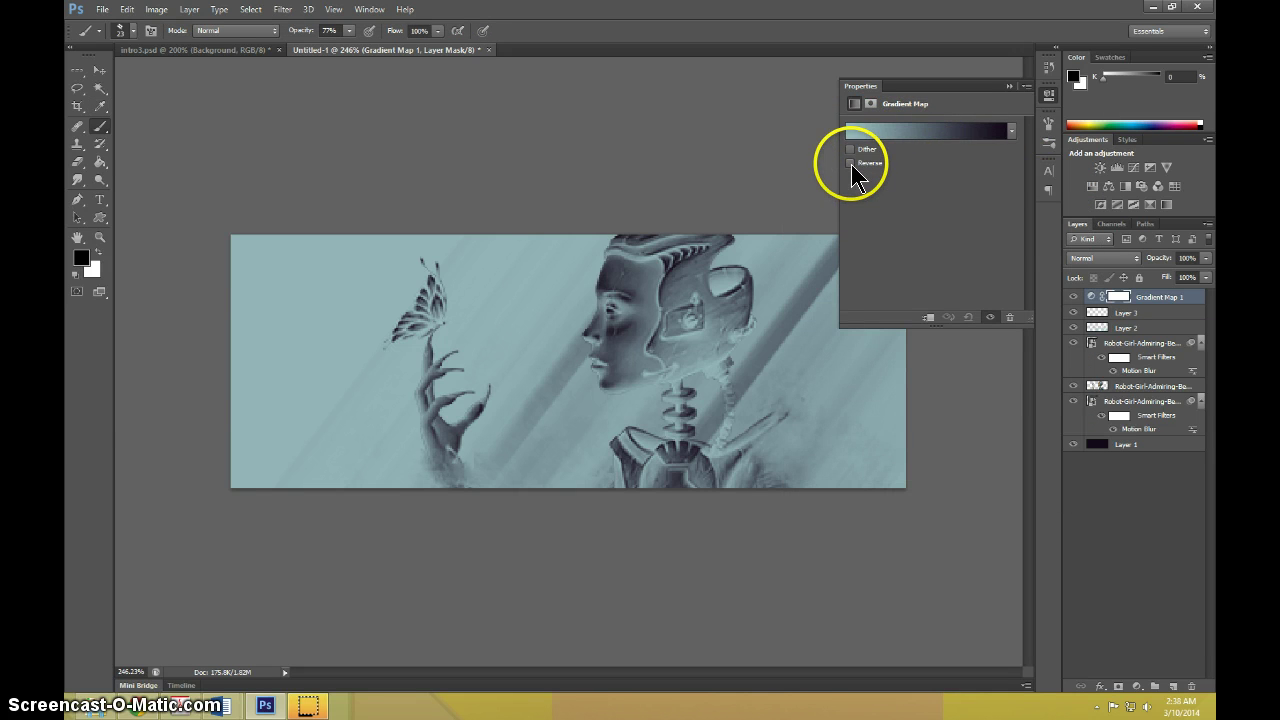
click(851, 164)
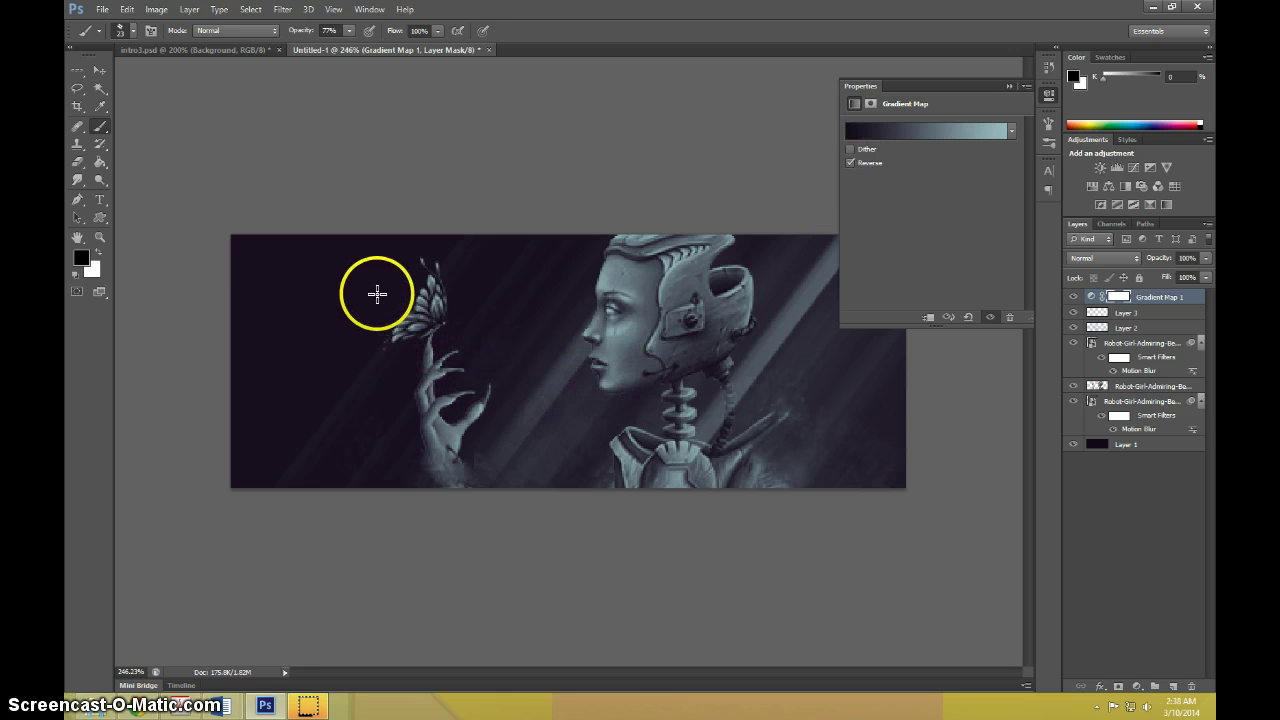
click(1007, 84)
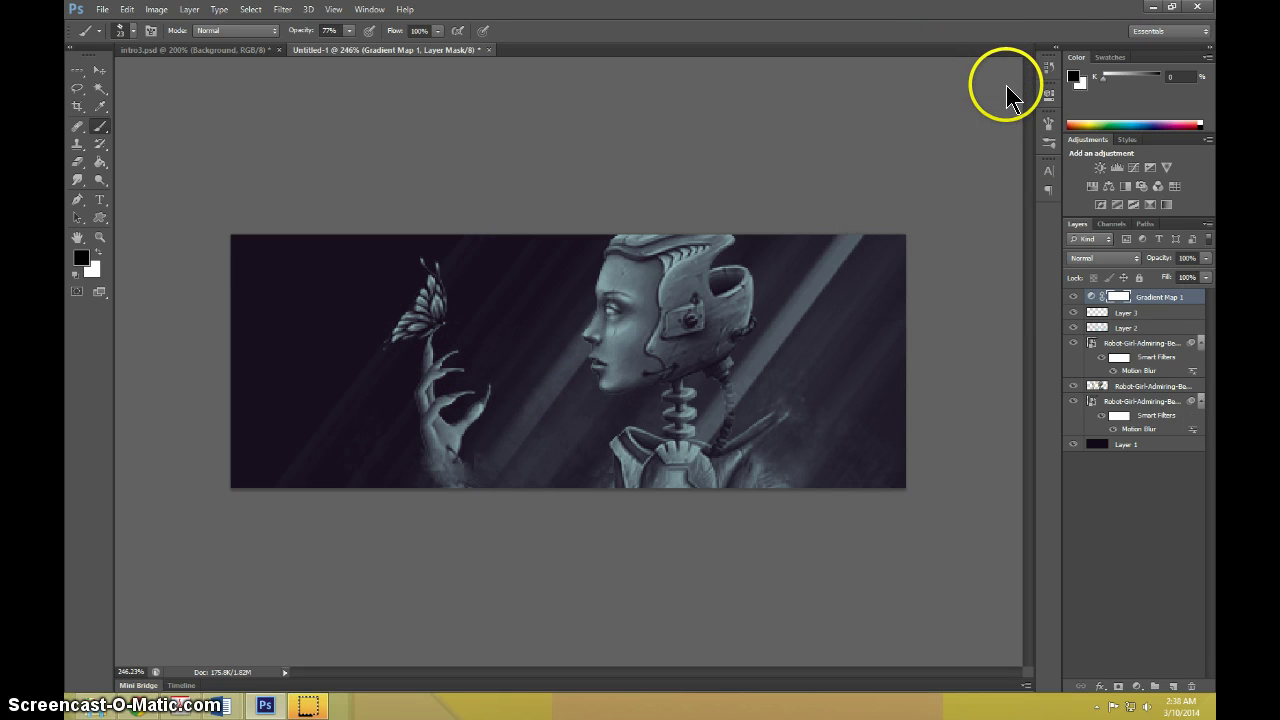
Set the gradient map layer to Soft Light at 30% opacity and compare the image with it hidden
click(1079, 263)
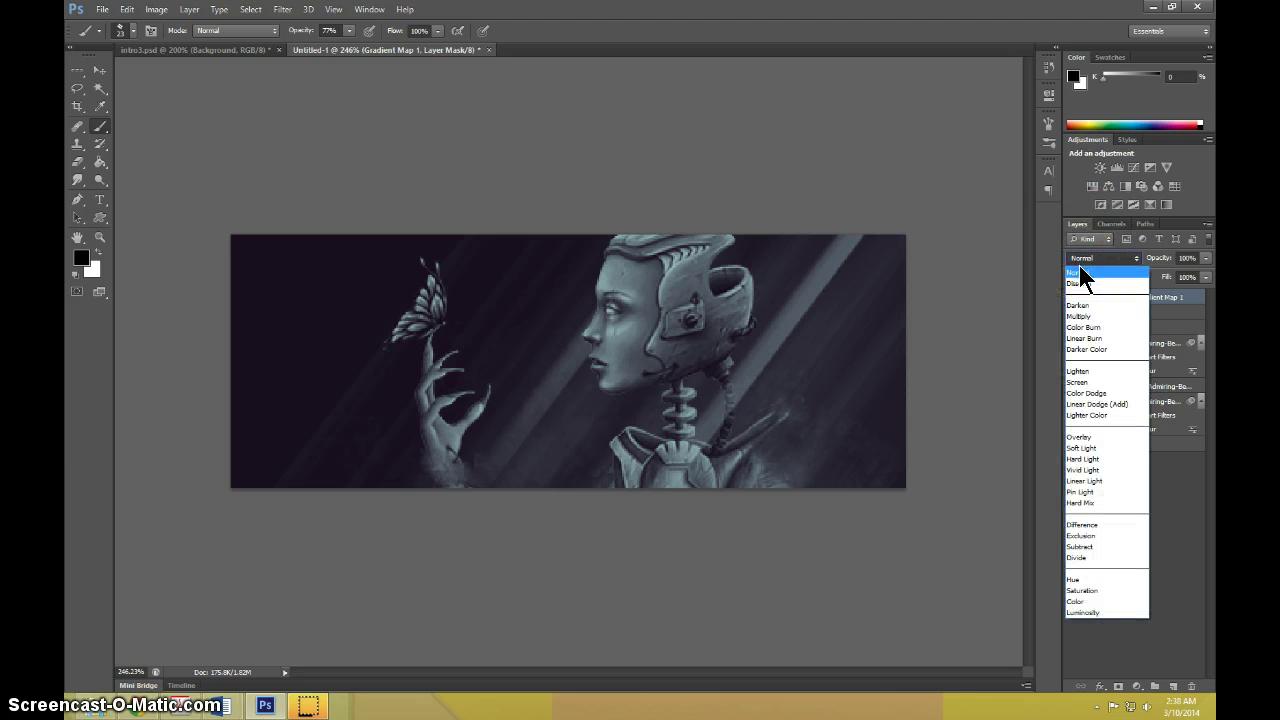
click(1079, 449)
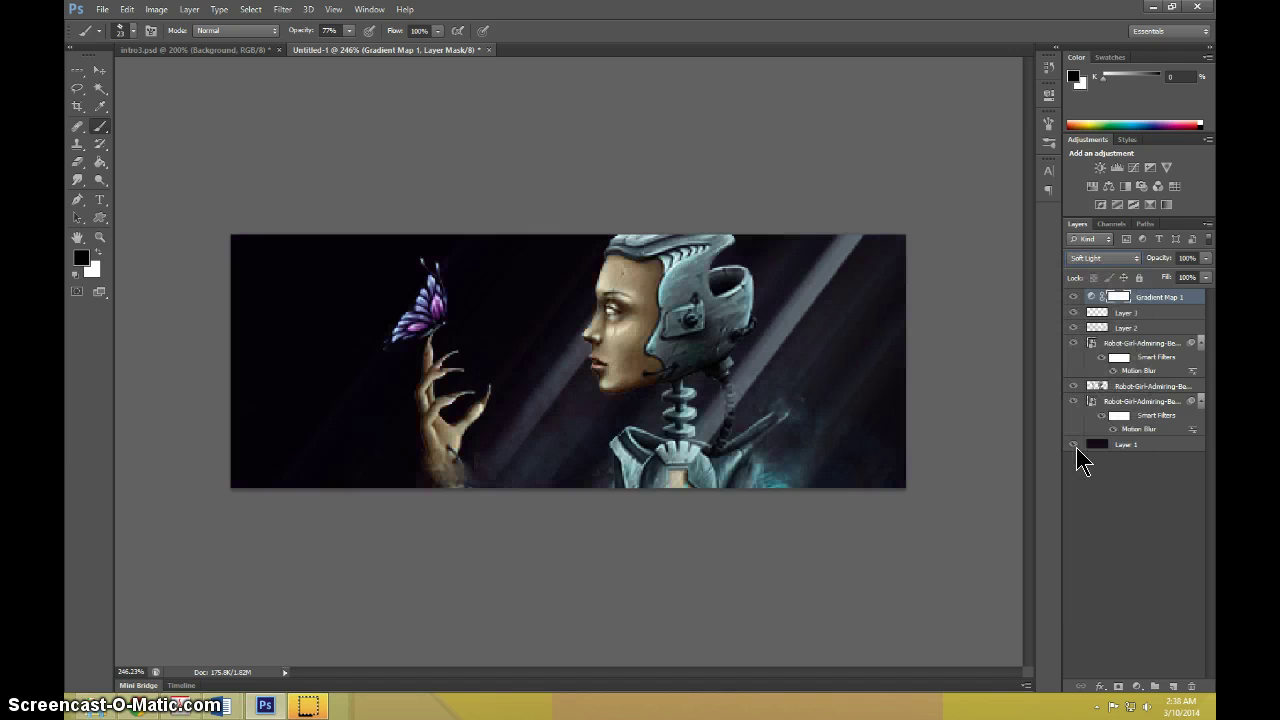
click(1192, 257)
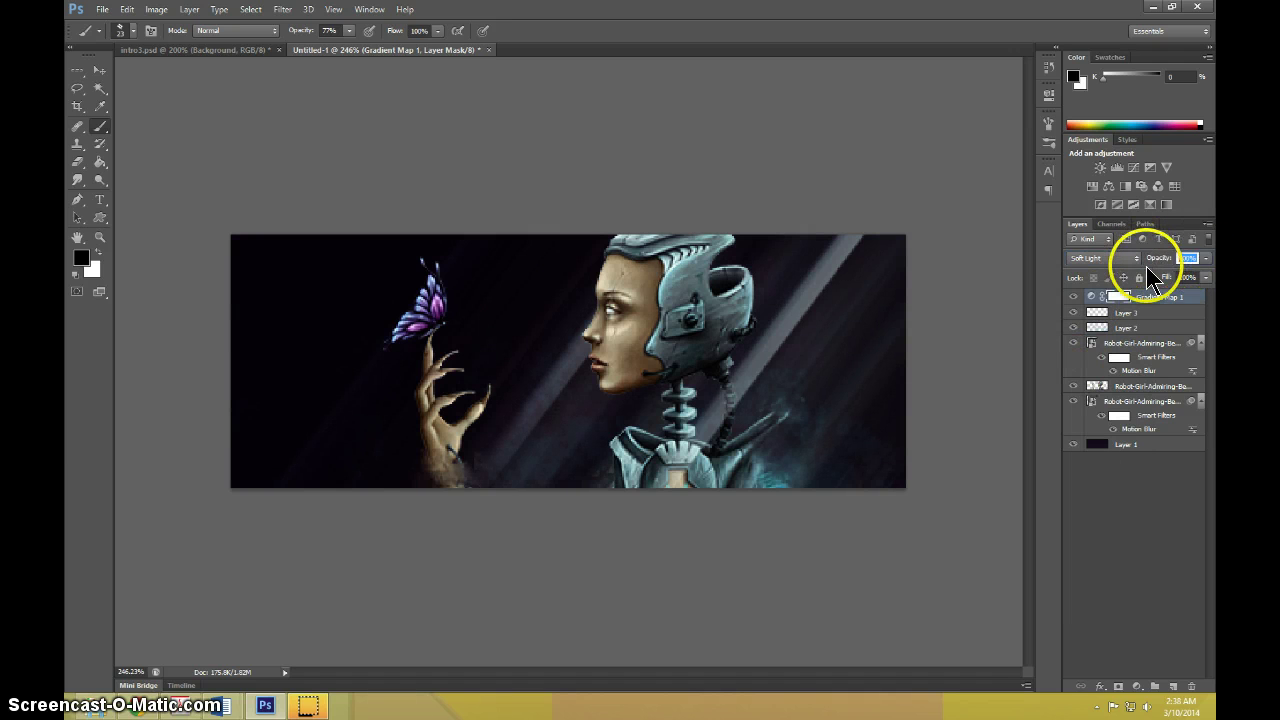
text(30)
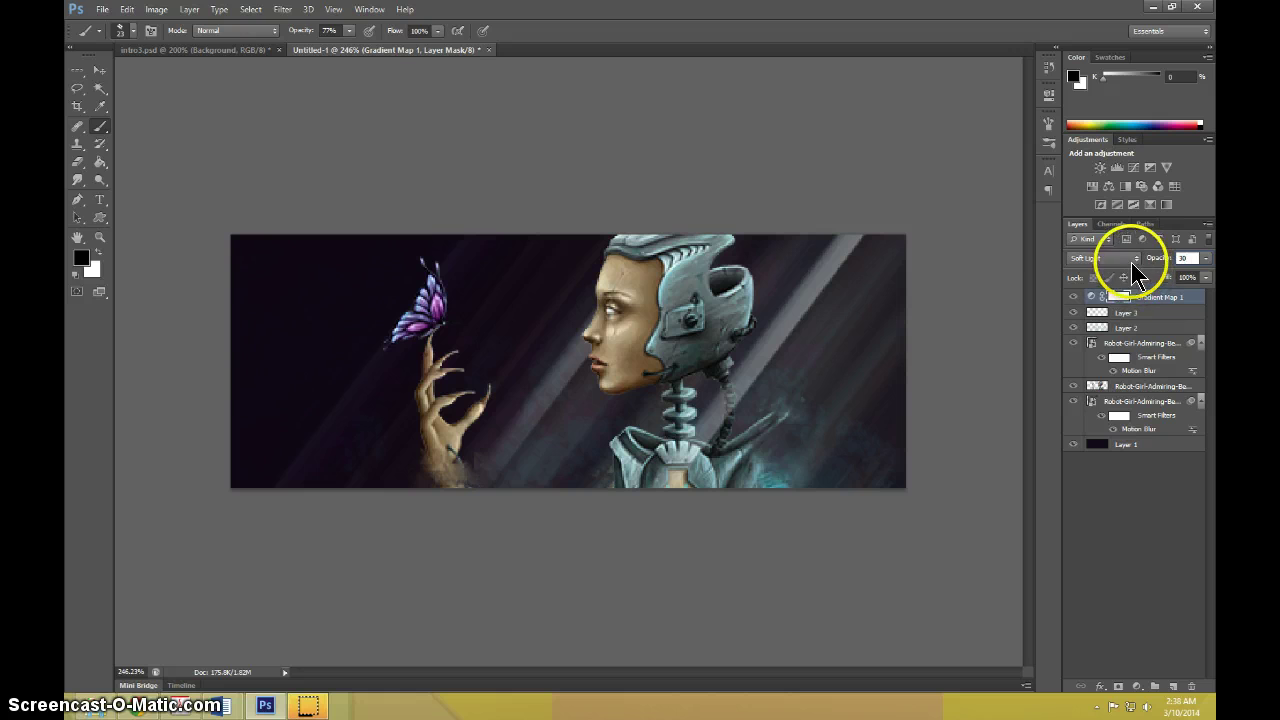
click(1072, 297)
click(1073, 298)
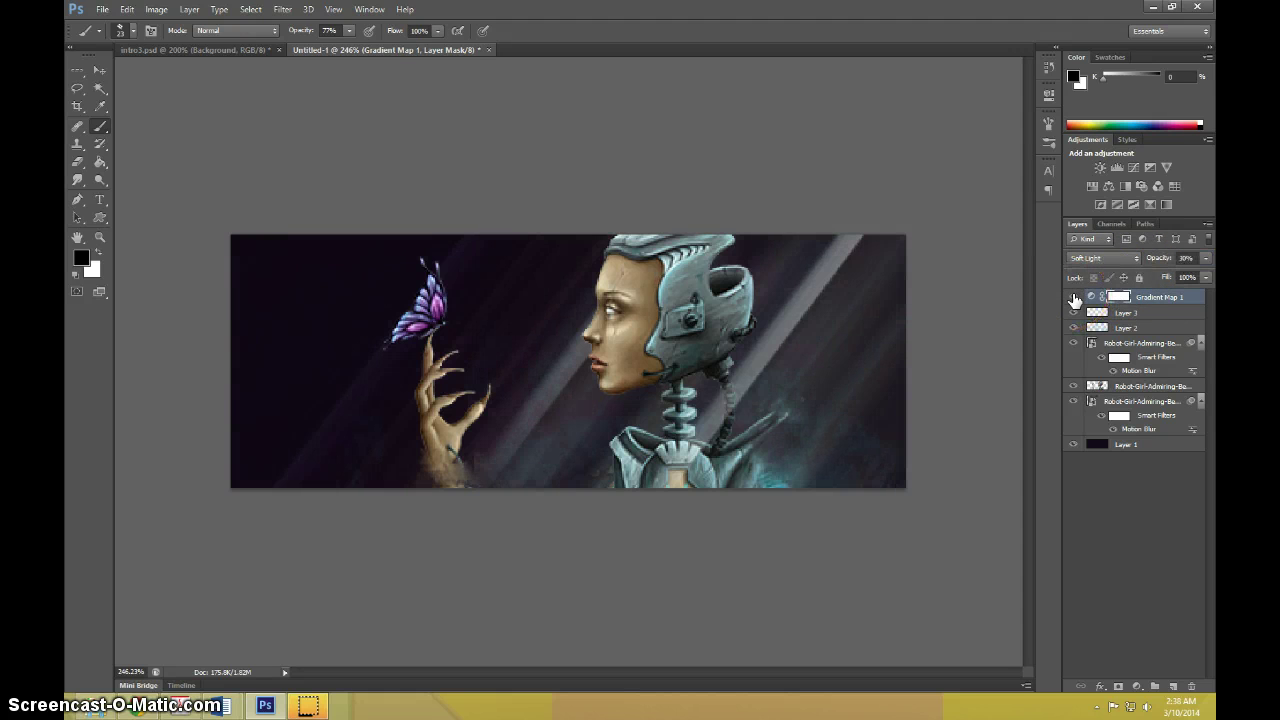
click(1074, 299)
click(1074, 298)
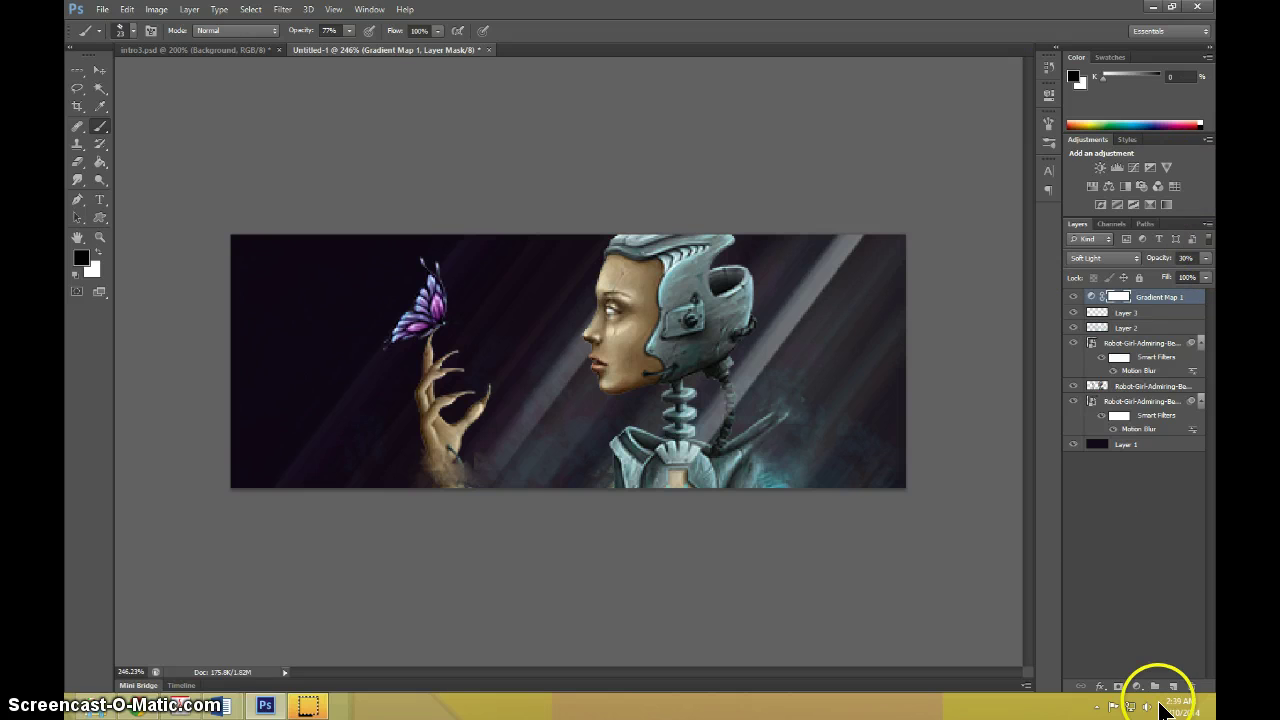
Add a new layer above the gradient map and select the top two pixel rows of the canvas with the Single Row Marquee
click(75, 72)
key(z)
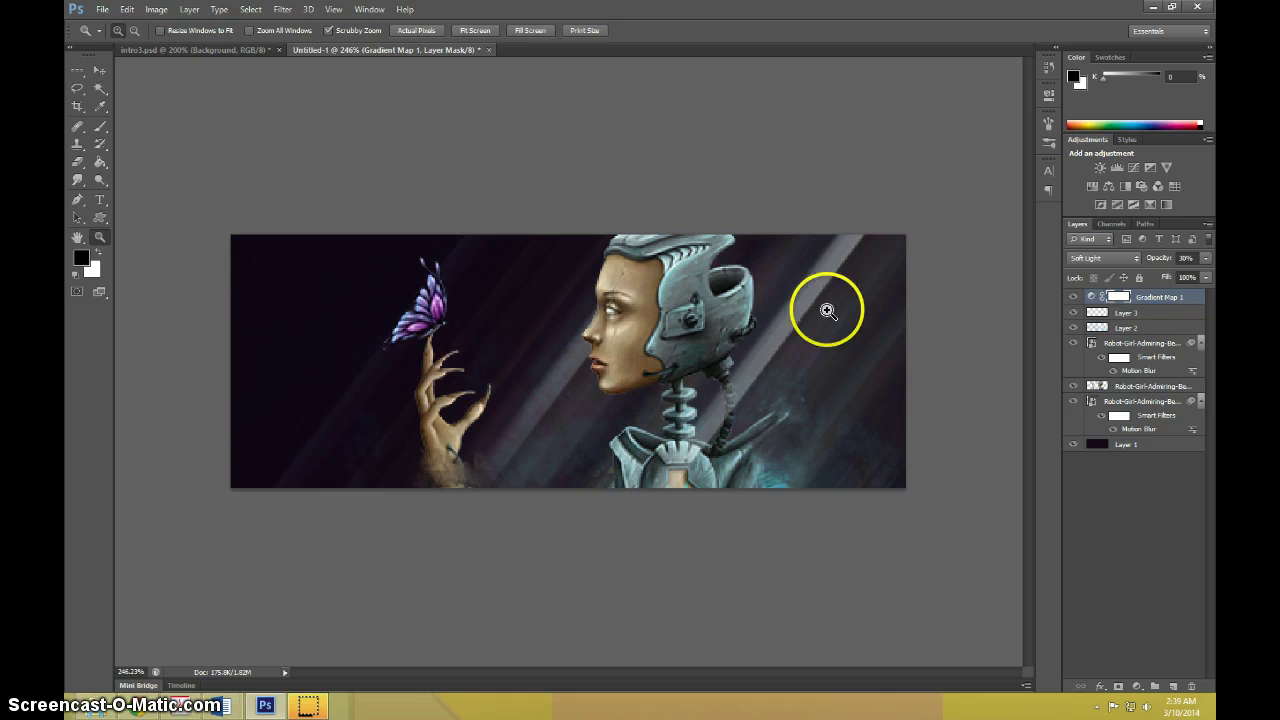
click(1174, 686)
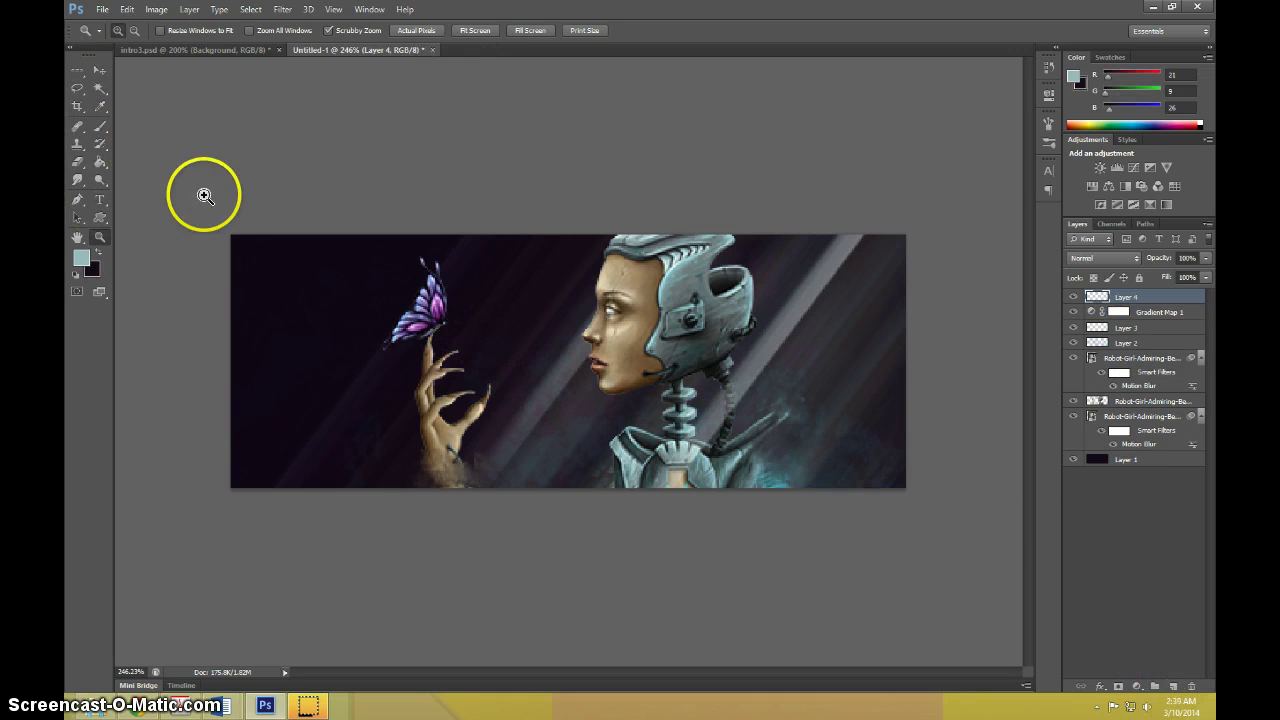
drag(234, 237, 448, 233)
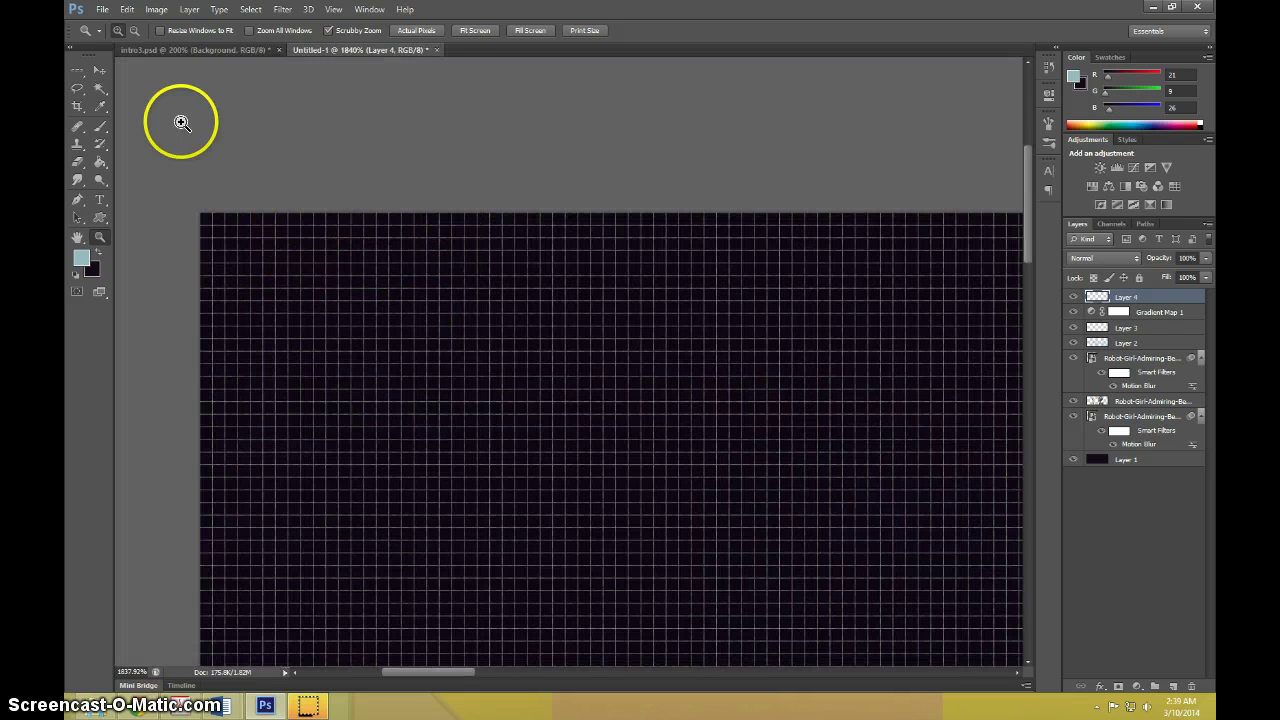
drag(77, 74, 78, 76)
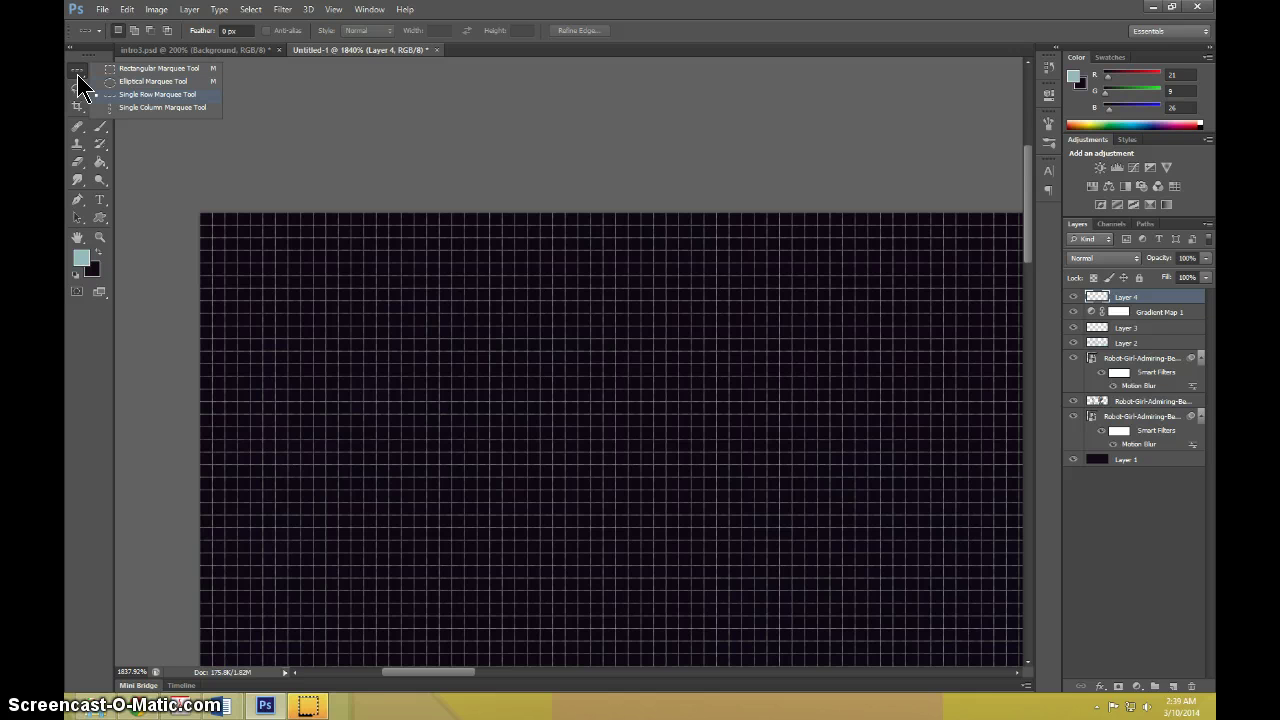
click(134, 95)
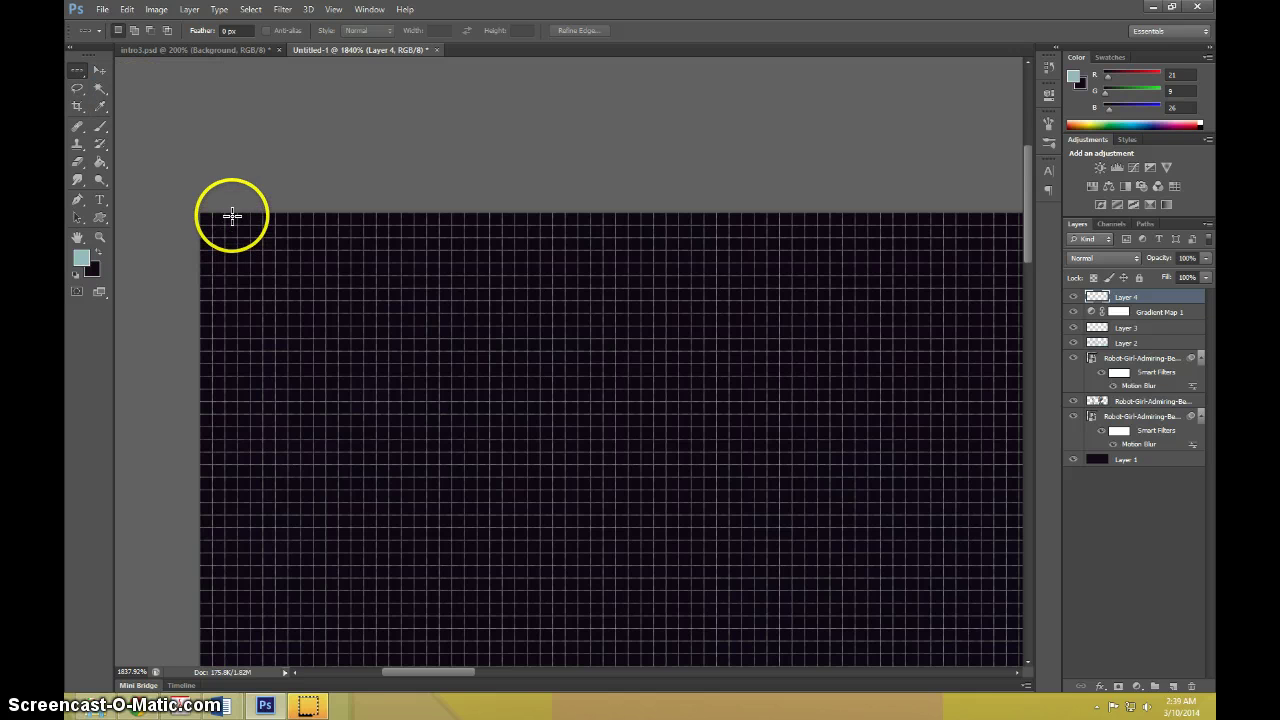
click(234, 240)
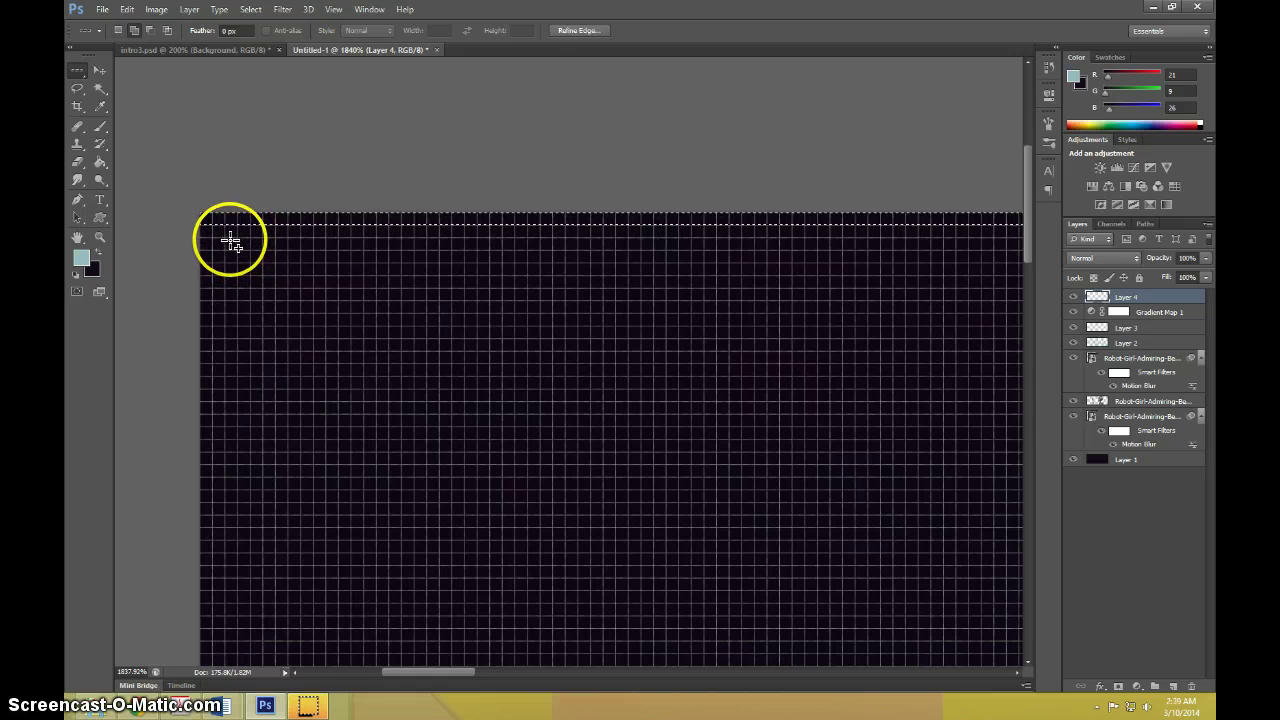
drag(231, 241, 230, 238)
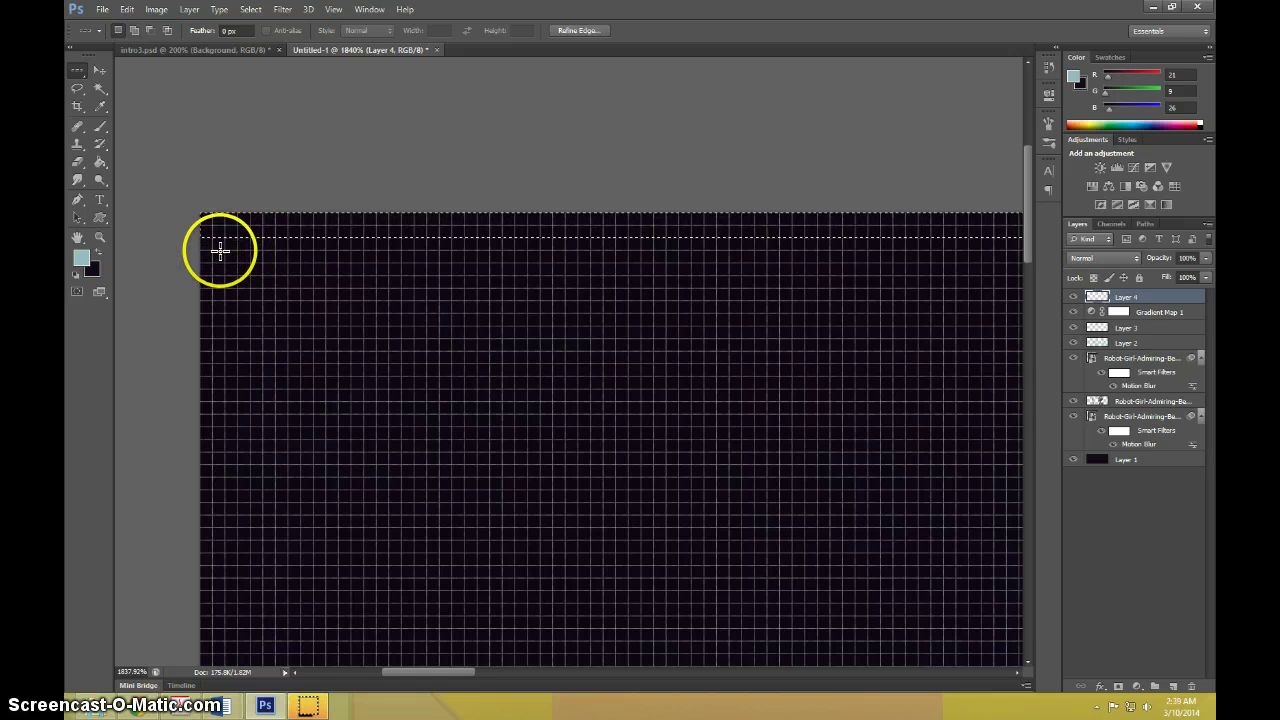
Add another new layer, fill the selected top rows with greyish teal #98babe using the Paint Bucket, and deselect
click(100, 162)
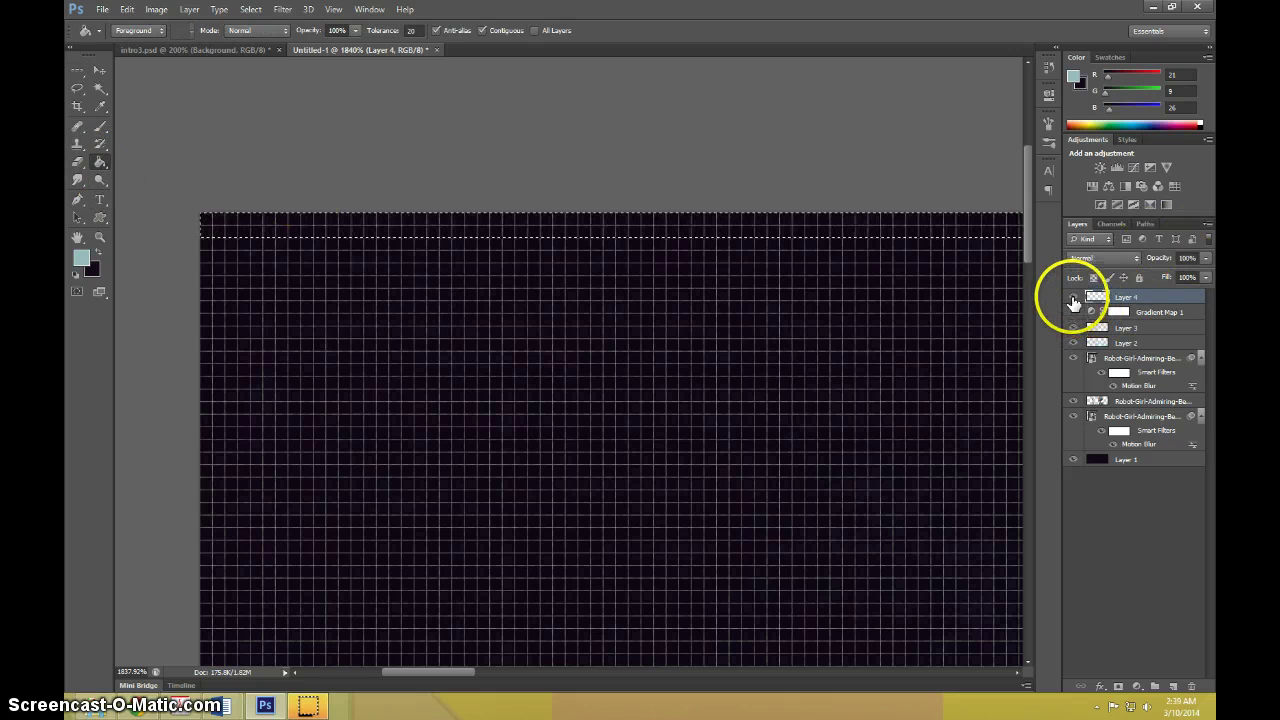
click(1173, 690)
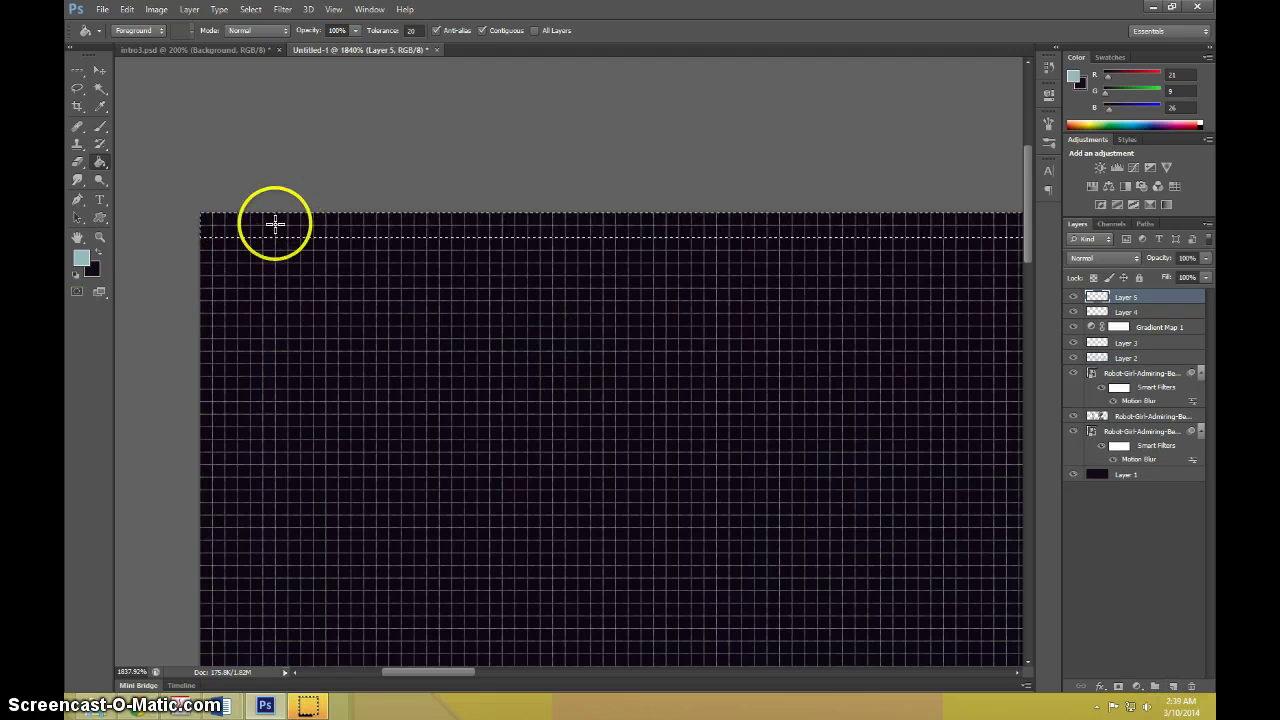
click(81, 258)
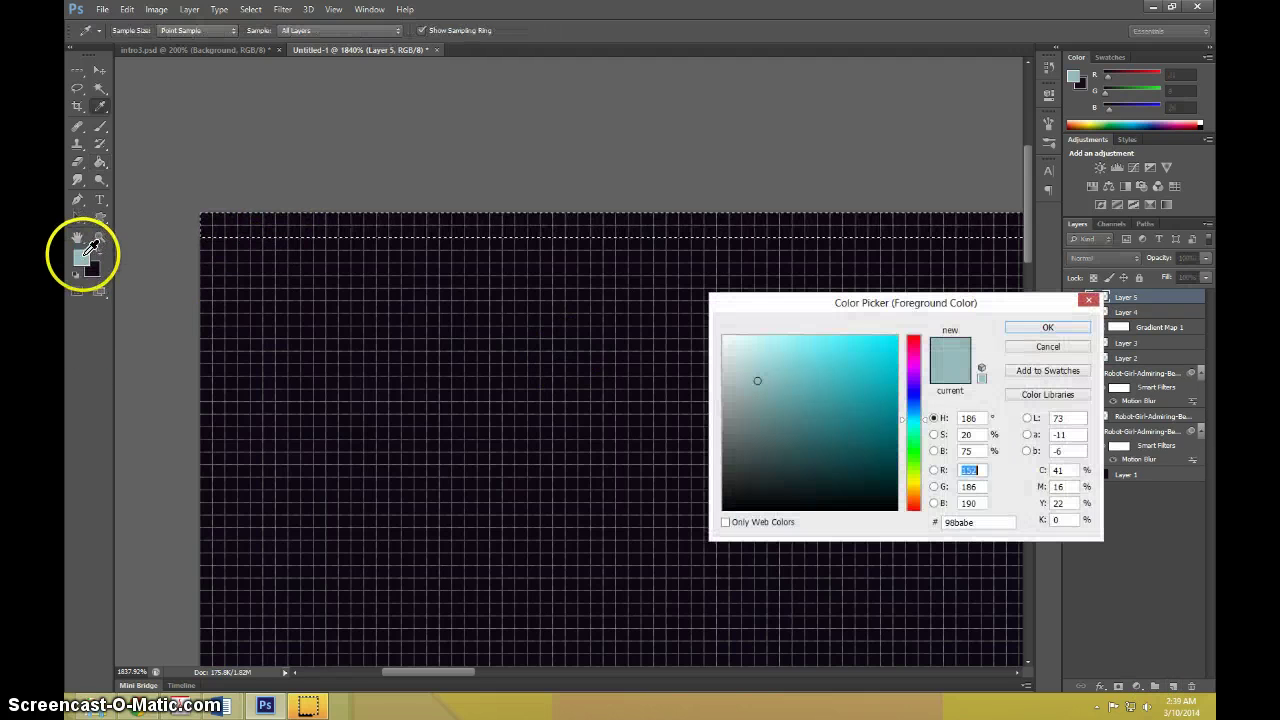
click(1047, 329)
key(g)
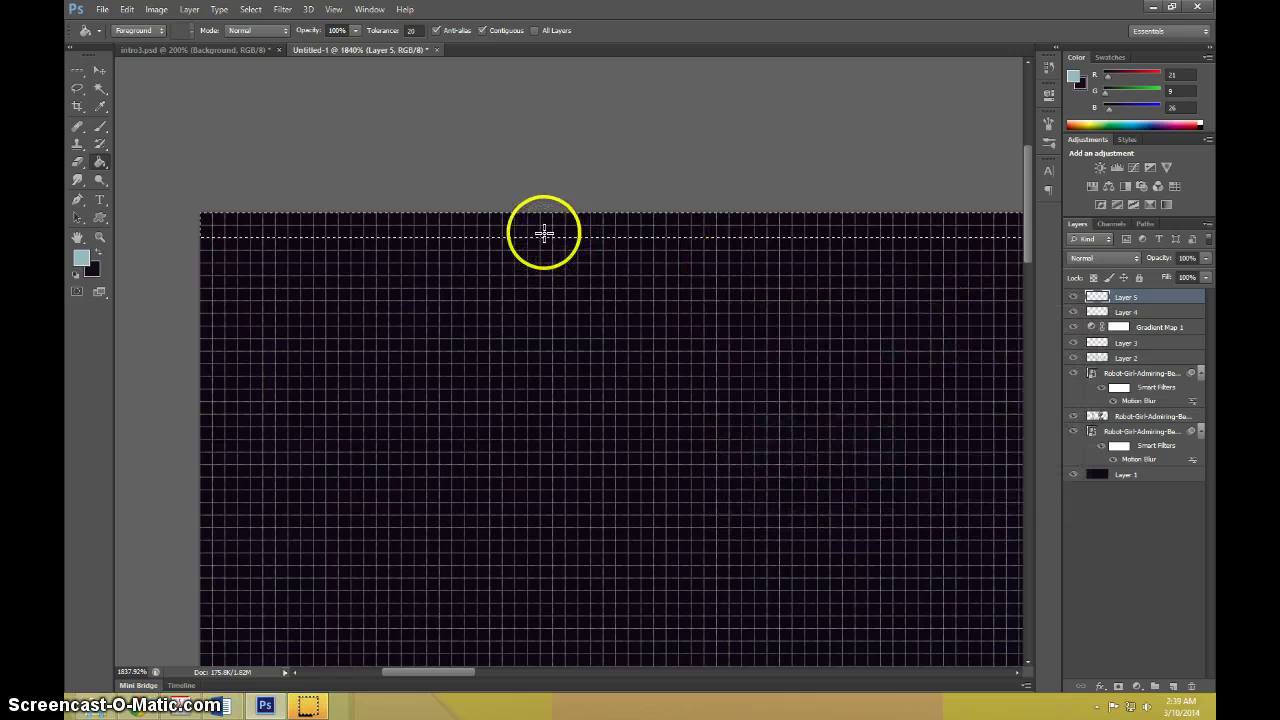
click(543, 229)
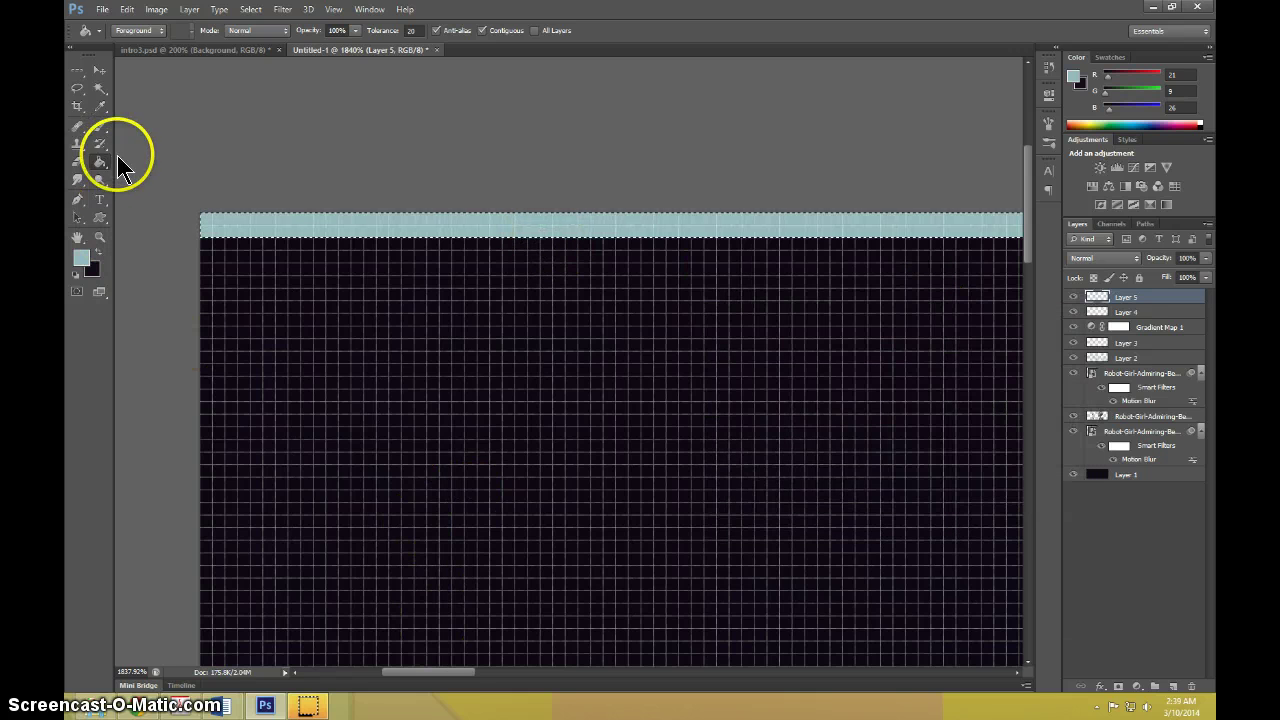
key(ctrl+d)
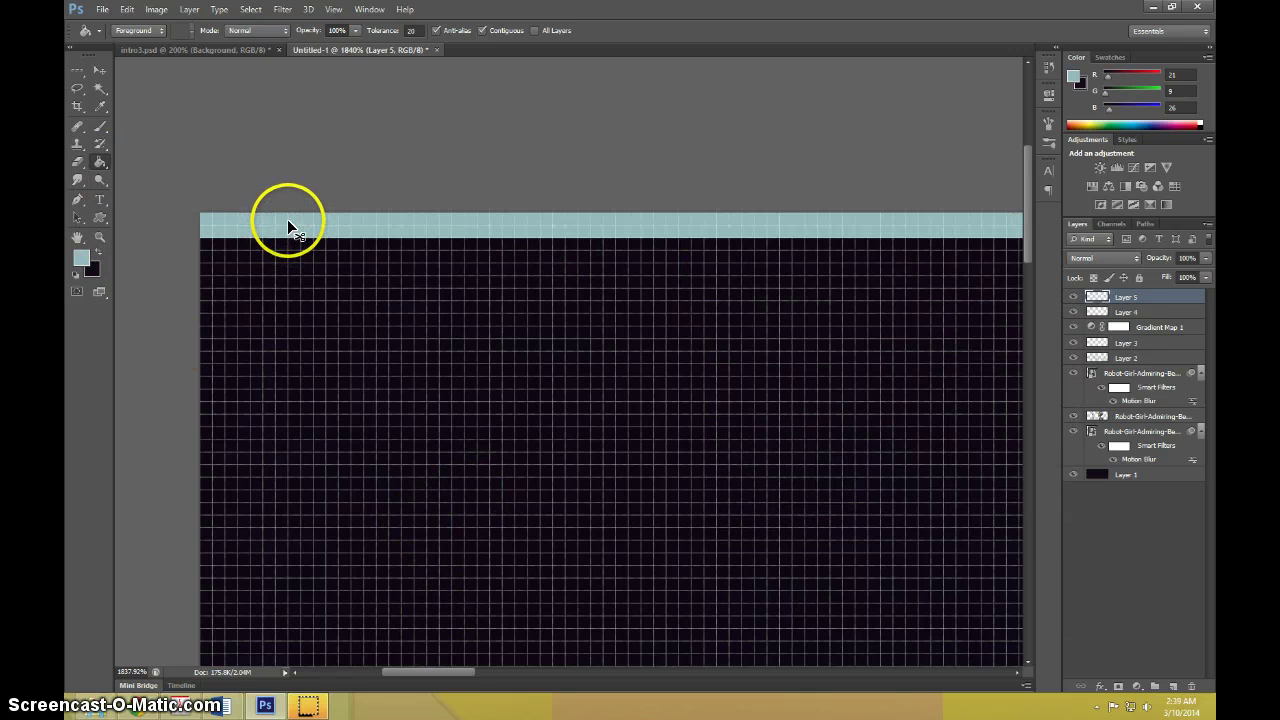
Select the bottom two pixel rows across the full width of the canvas with the Single Row Marquee
key(b)
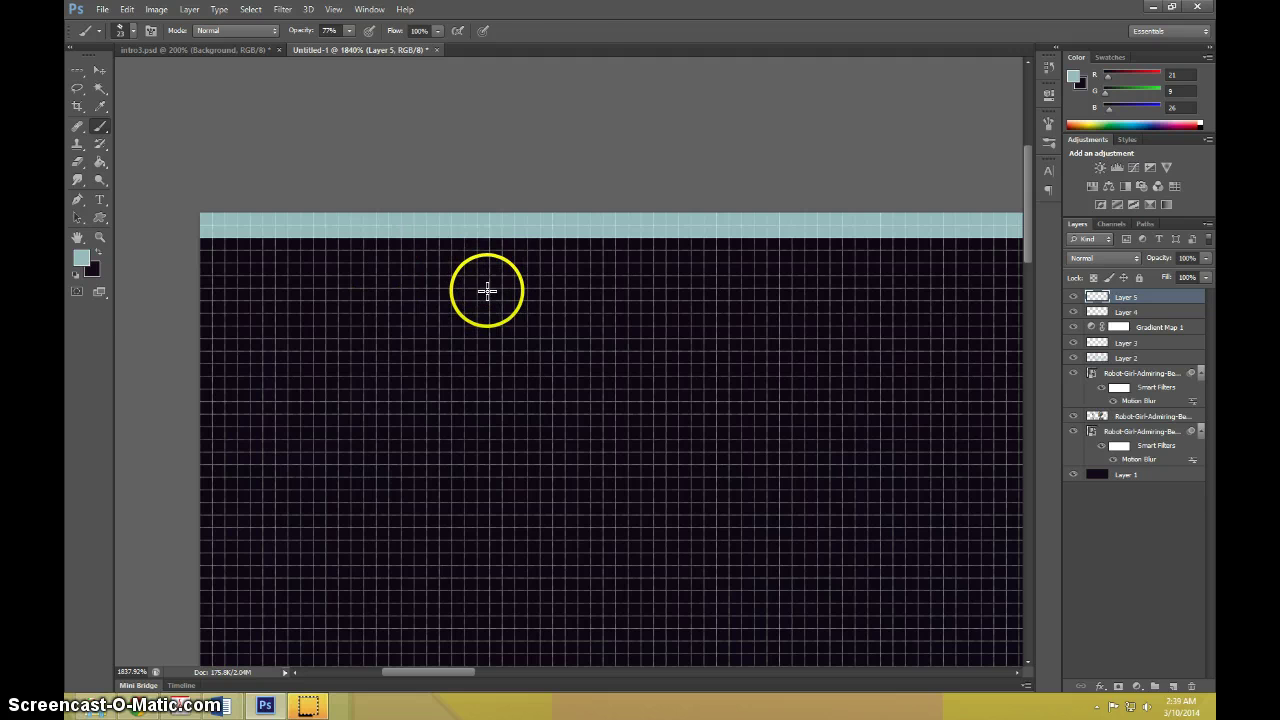
key(z)
alt+click(513, 286)
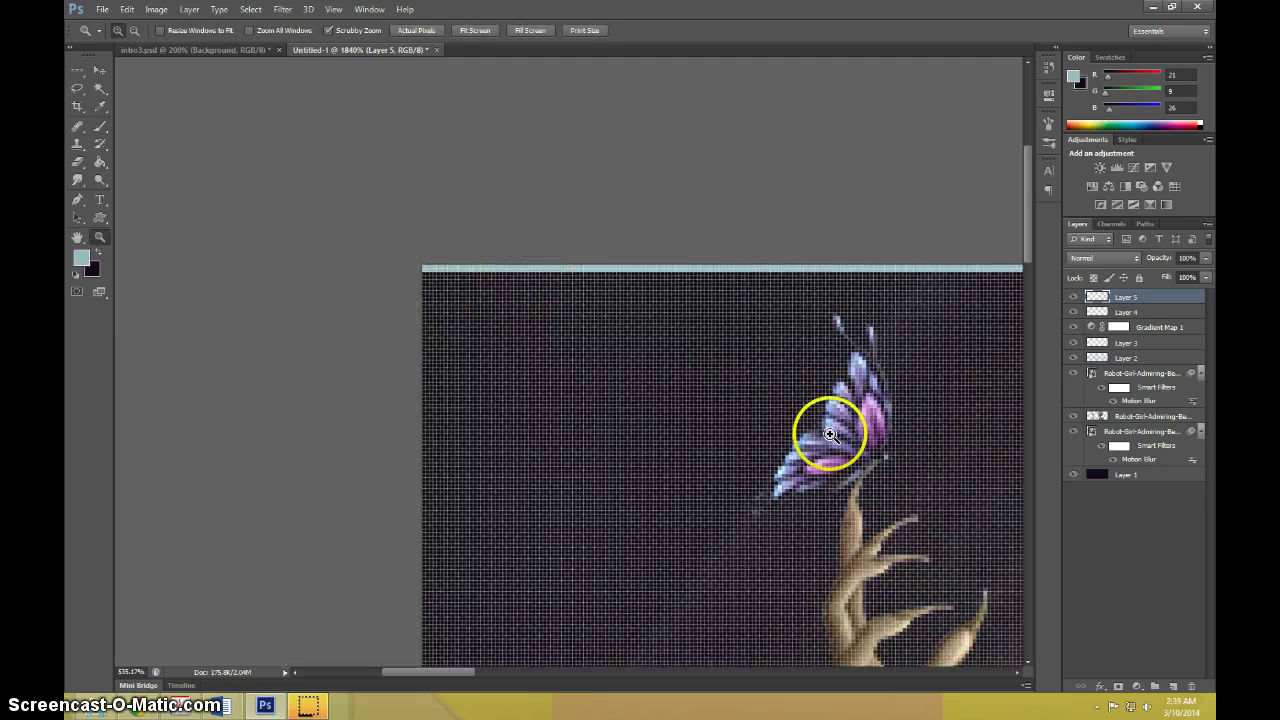
drag(829, 429, 757, 437)
drag(762, 495, 866, 497)
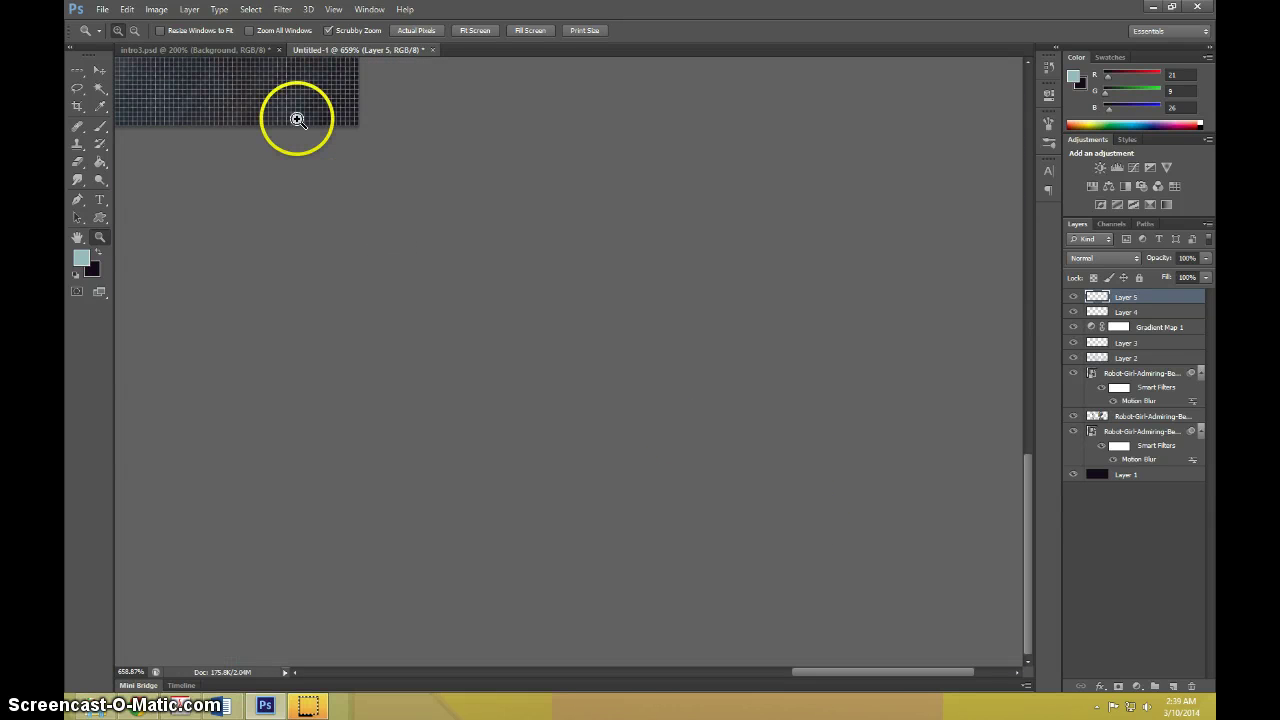
drag(297, 117, 297, 117)
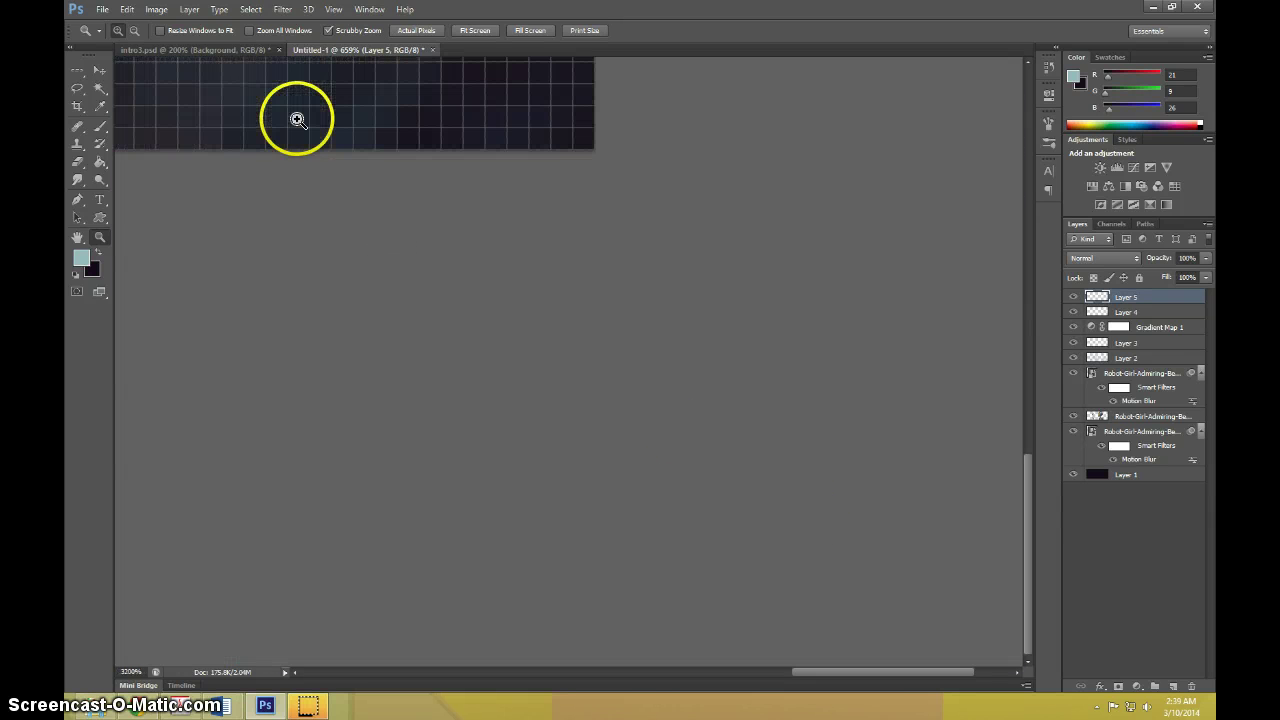
click(78, 72)
drag(506, 102, 543, 134)
Fill the selected bottom rows with the greyish teal foreground colour and deselect
click(100, 163)
click(242, 117)
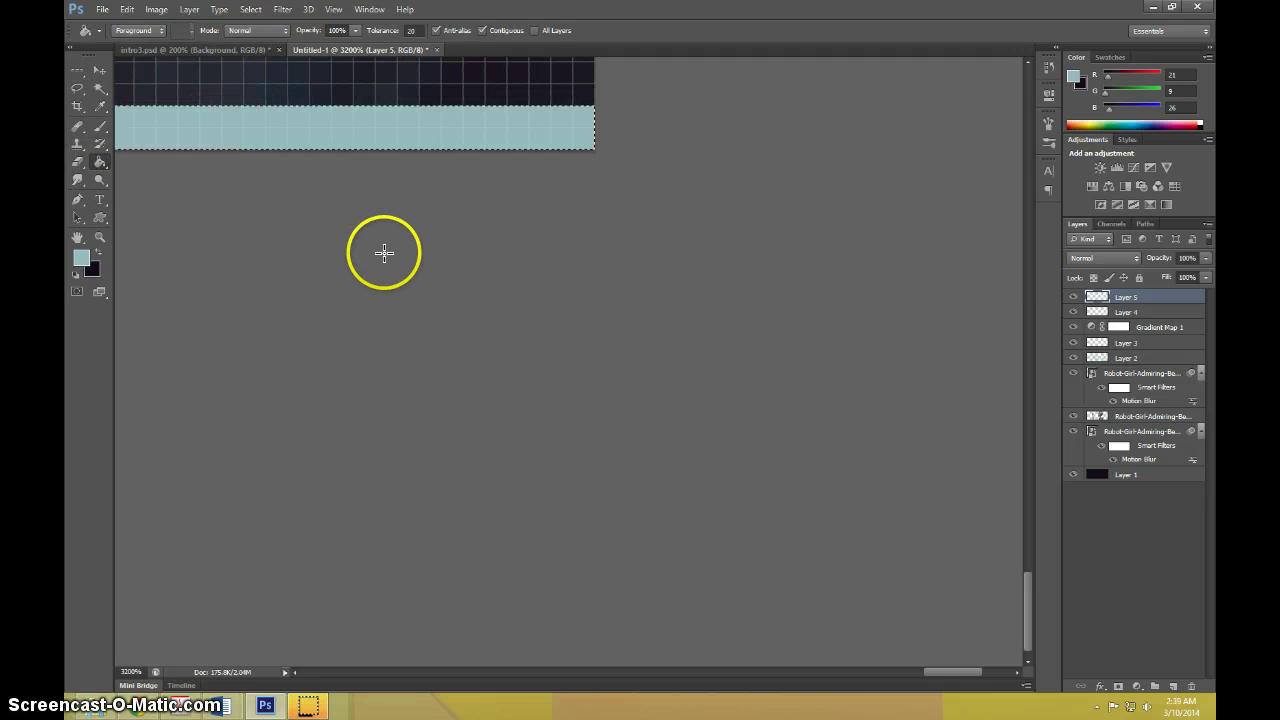
key(z)
drag(386, 257, 320, 170)
drag(551, 340, 597, 334)
alt+click(554, 335)
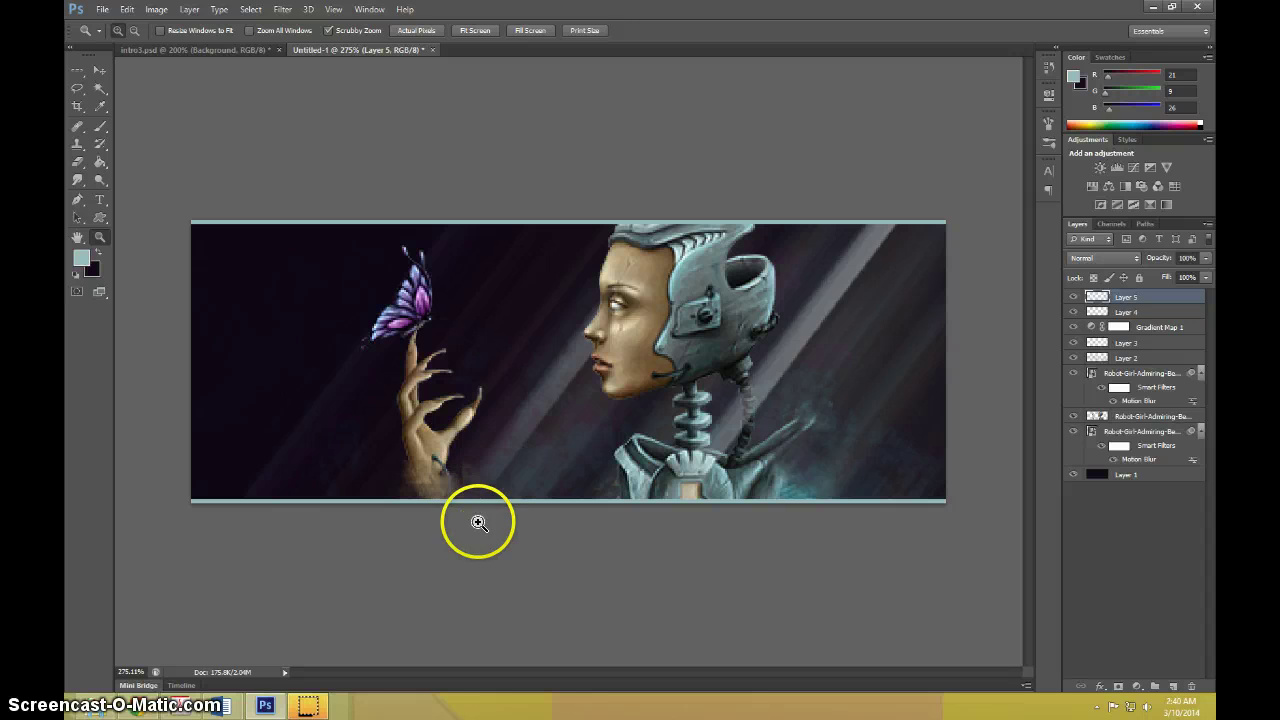
key(ctrl+plus)
Examine the earlier version in intro3.psd, both as a whole and close up, including its background brushwork and dark border lines
click(150, 52)
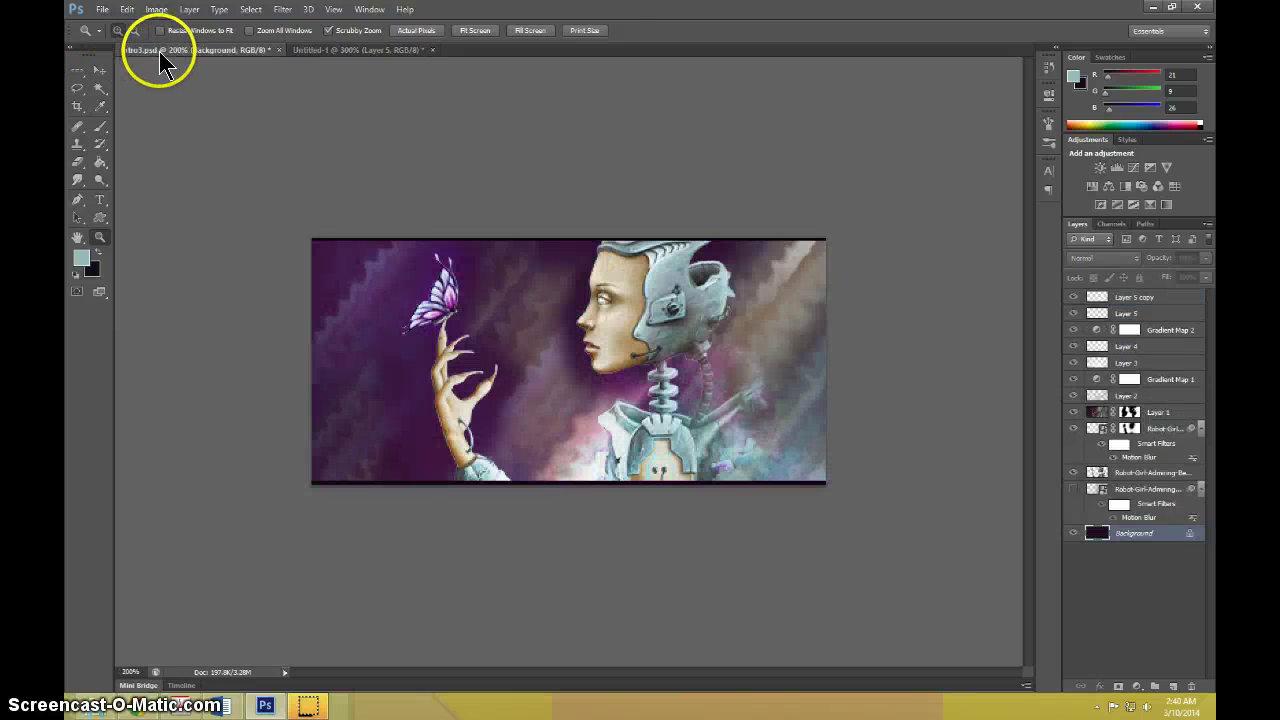
mouse_move(642, 423)
mouse_down()
mouse_move(598, 418)
mouse_move(625, 412)
mouse_up()
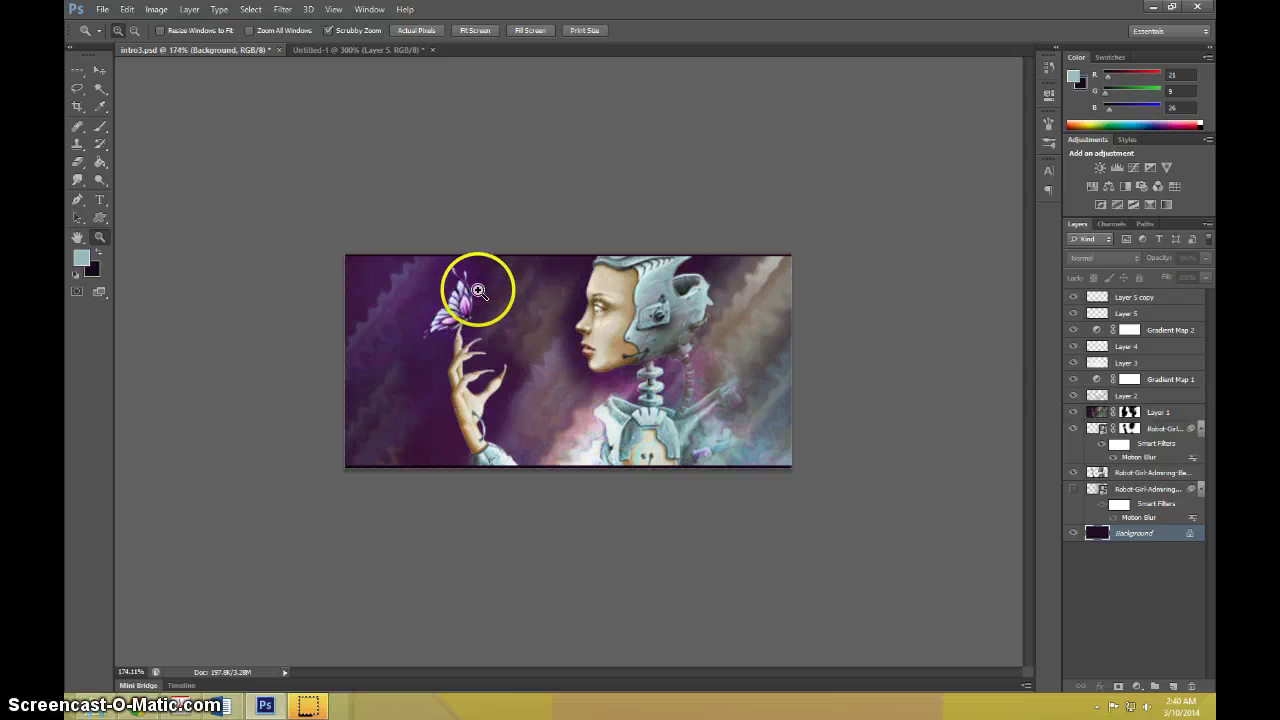
drag(415, 403, 389, 403)
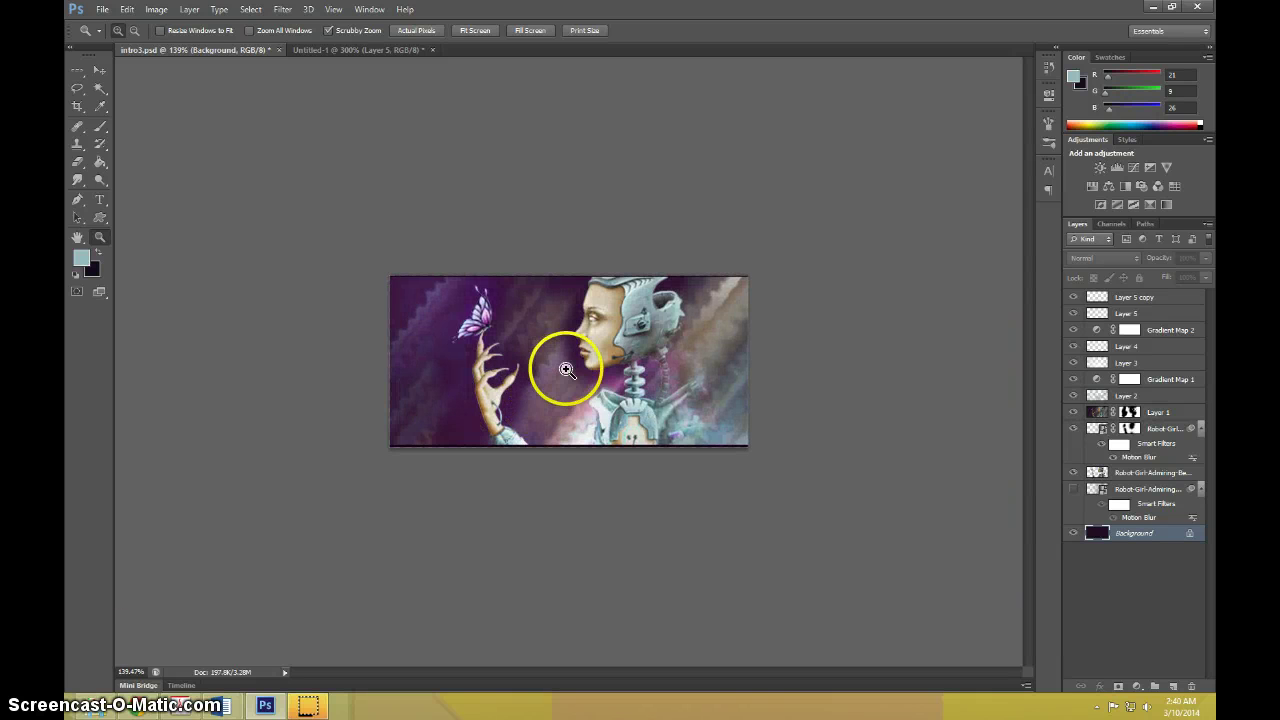
drag(566, 366, 648, 353)
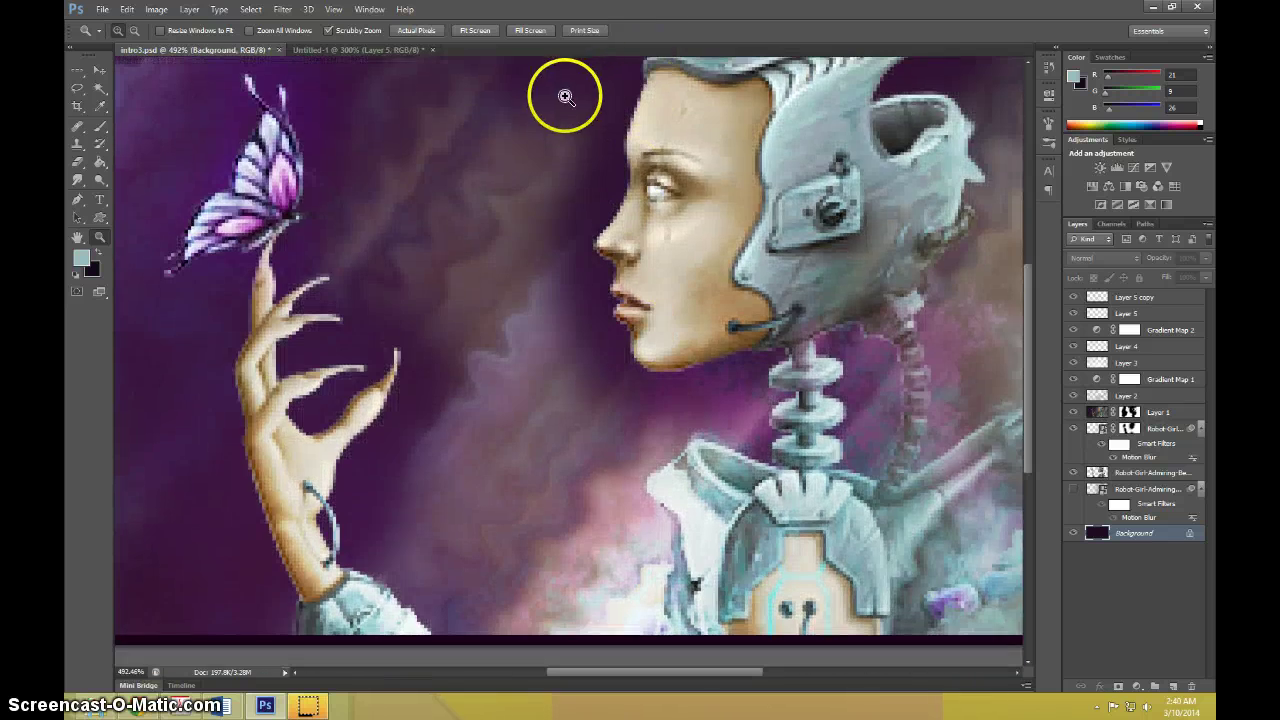
drag(609, 314, 636, 318)
scroll(636, 318, up, 5)
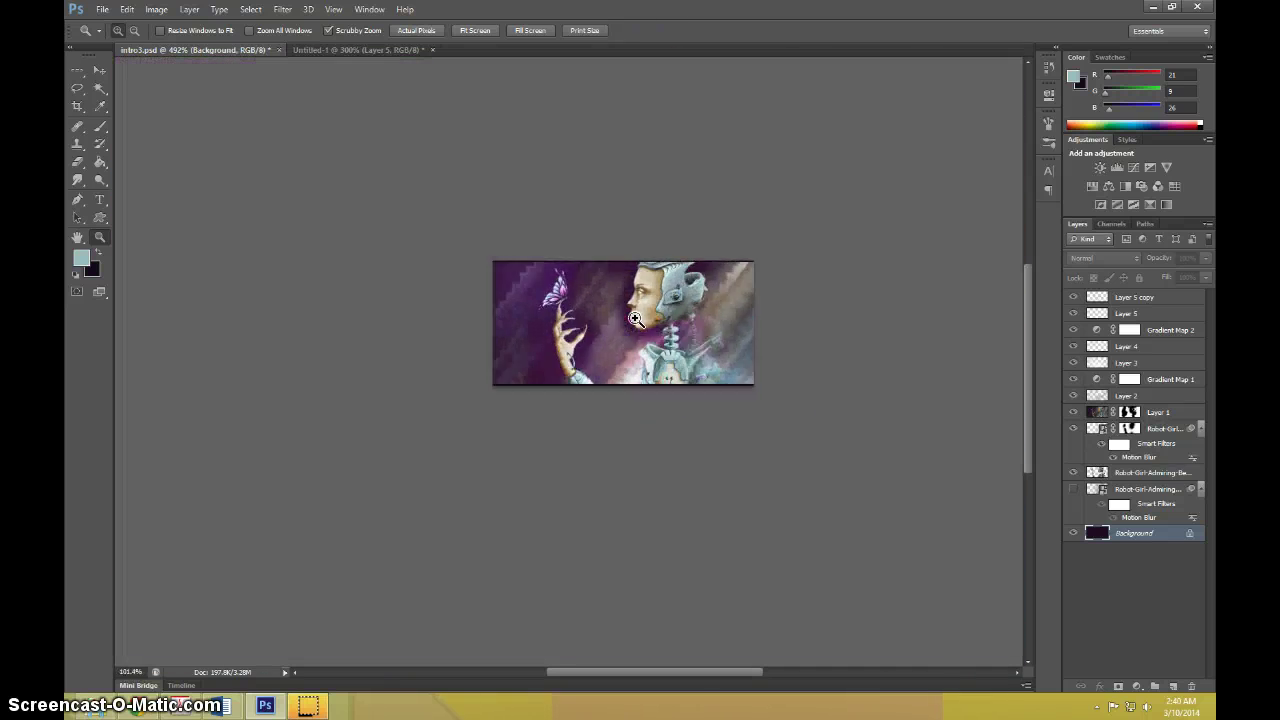
scroll(636, 318, down, 2)
drag(837, 451, 629, 487)
scroll(841, 456, down, 2)
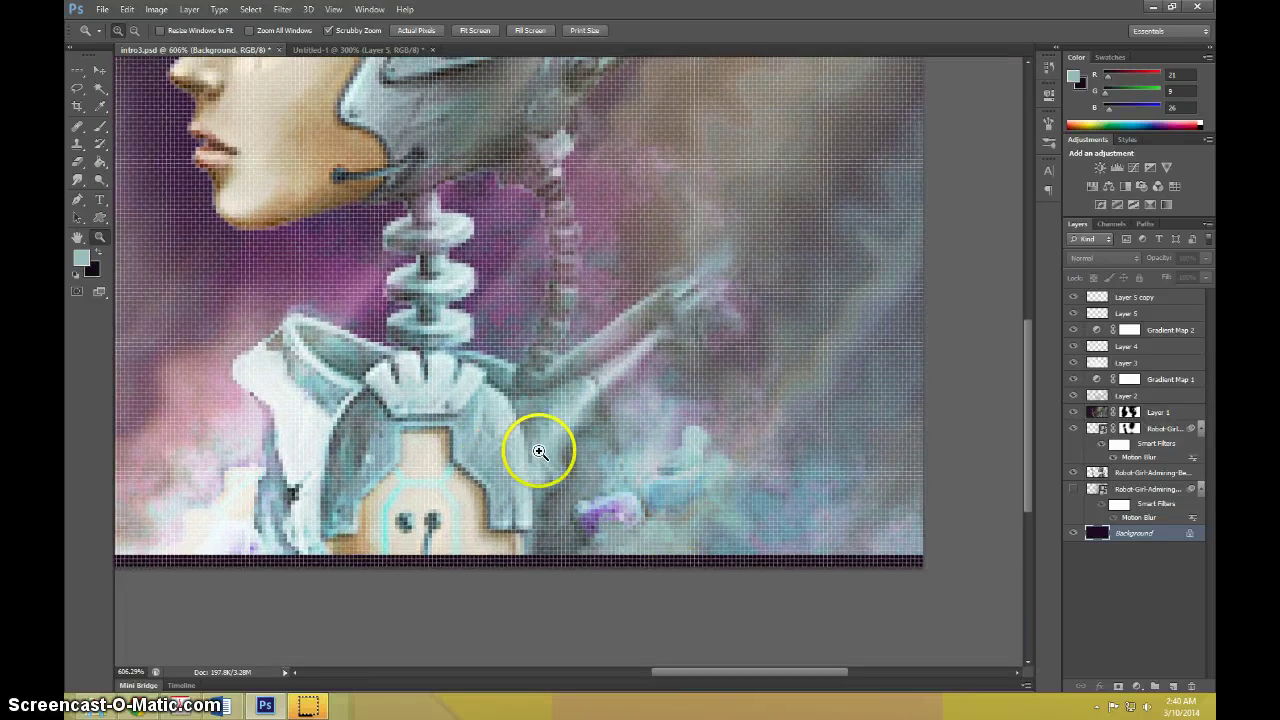
scroll(537, 455, down, 4)
scroll(537, 452, up, 2)
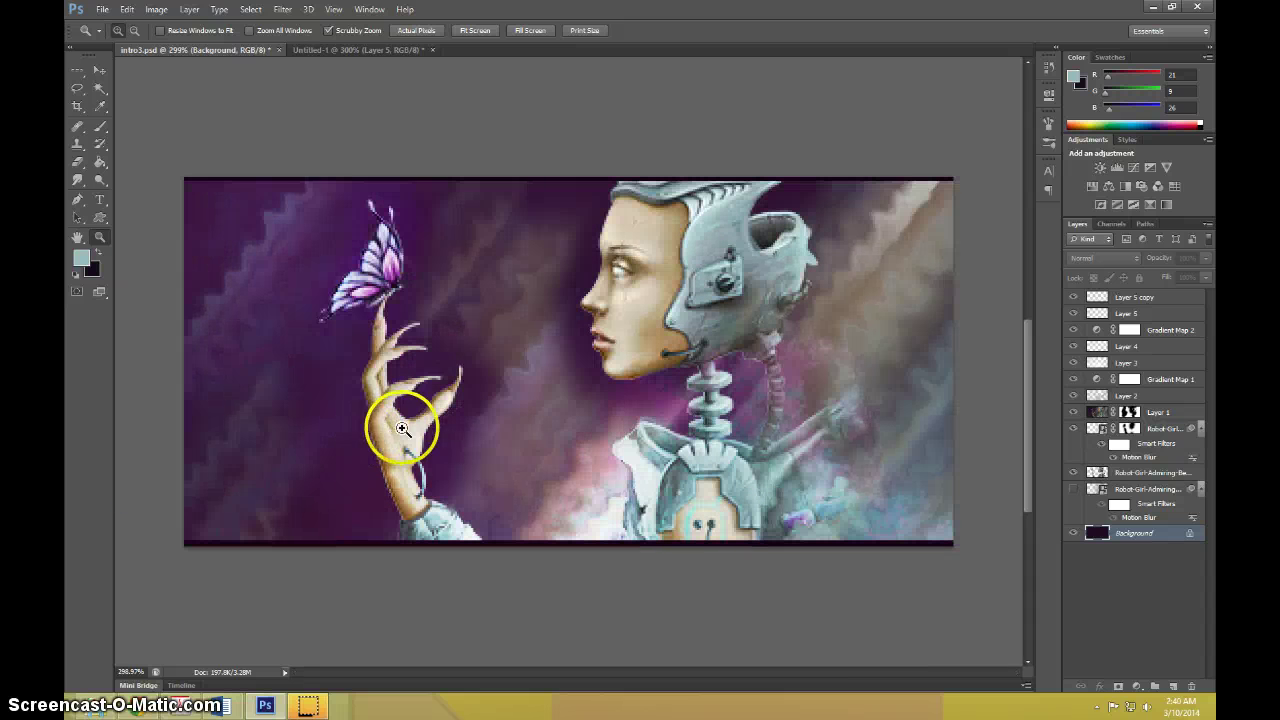
Return to the Untitled-1 document and examine the robot girl, the background streaks and the teal border lines
click(380, 49)
scroll(855, 515, up, 4)
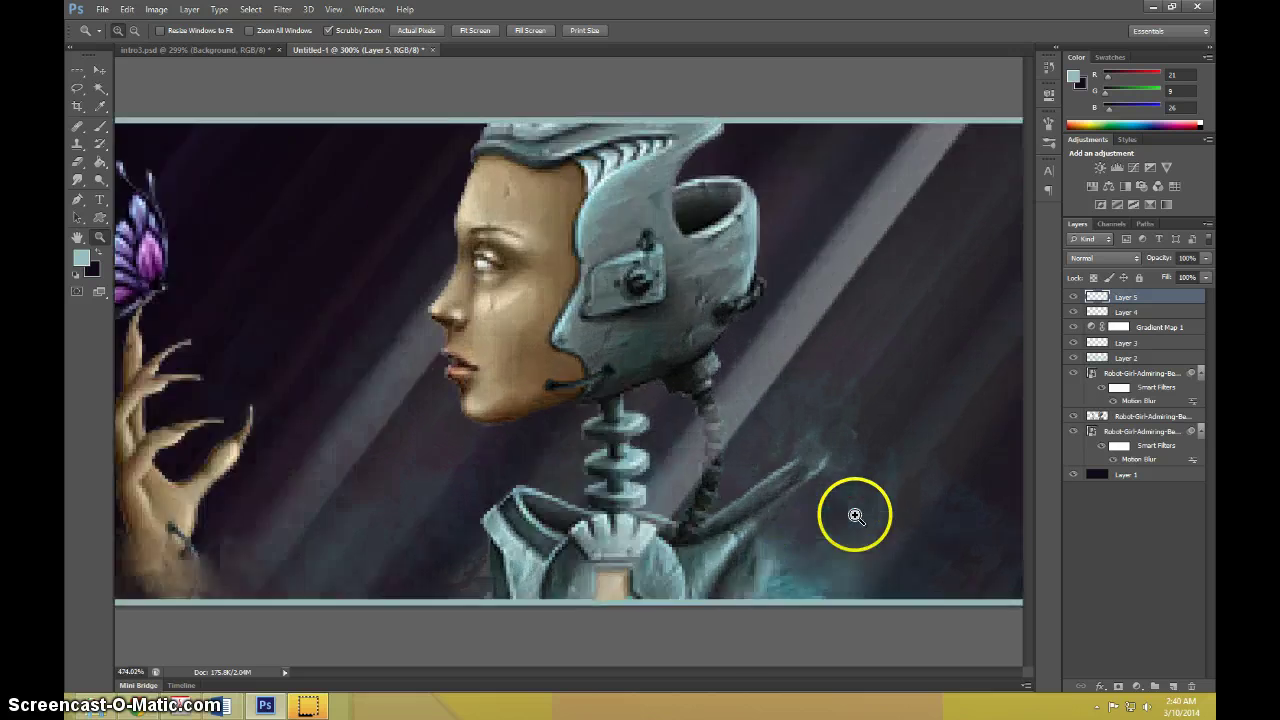
scroll(851, 491, down, 1)
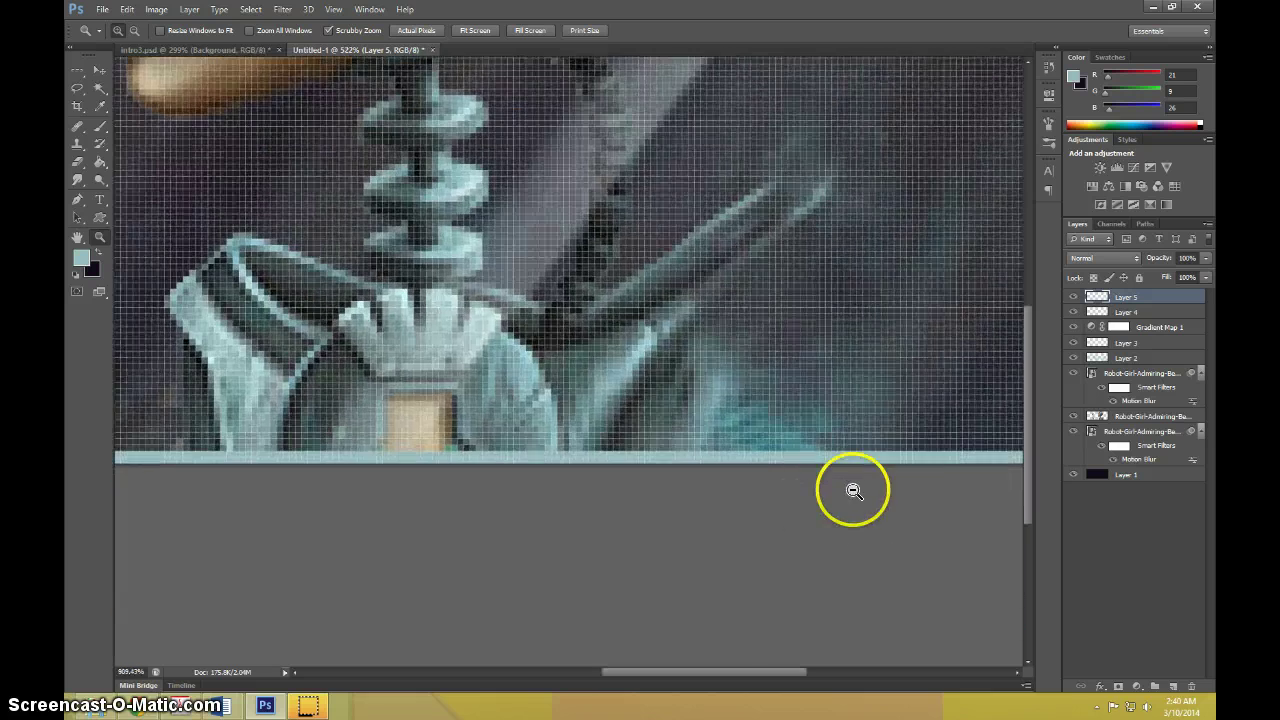
scroll(834, 383, down, 4)
scroll(833, 383, up, 3)
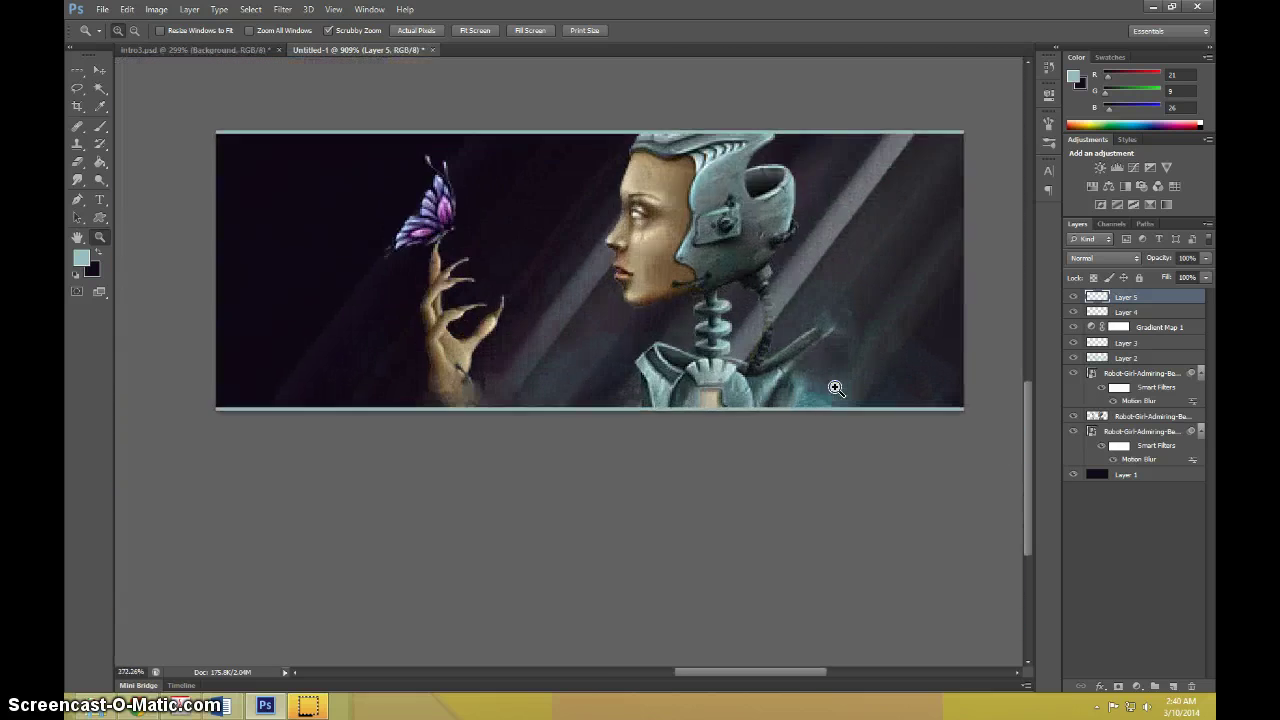
drag(720, 351, 720, 349)
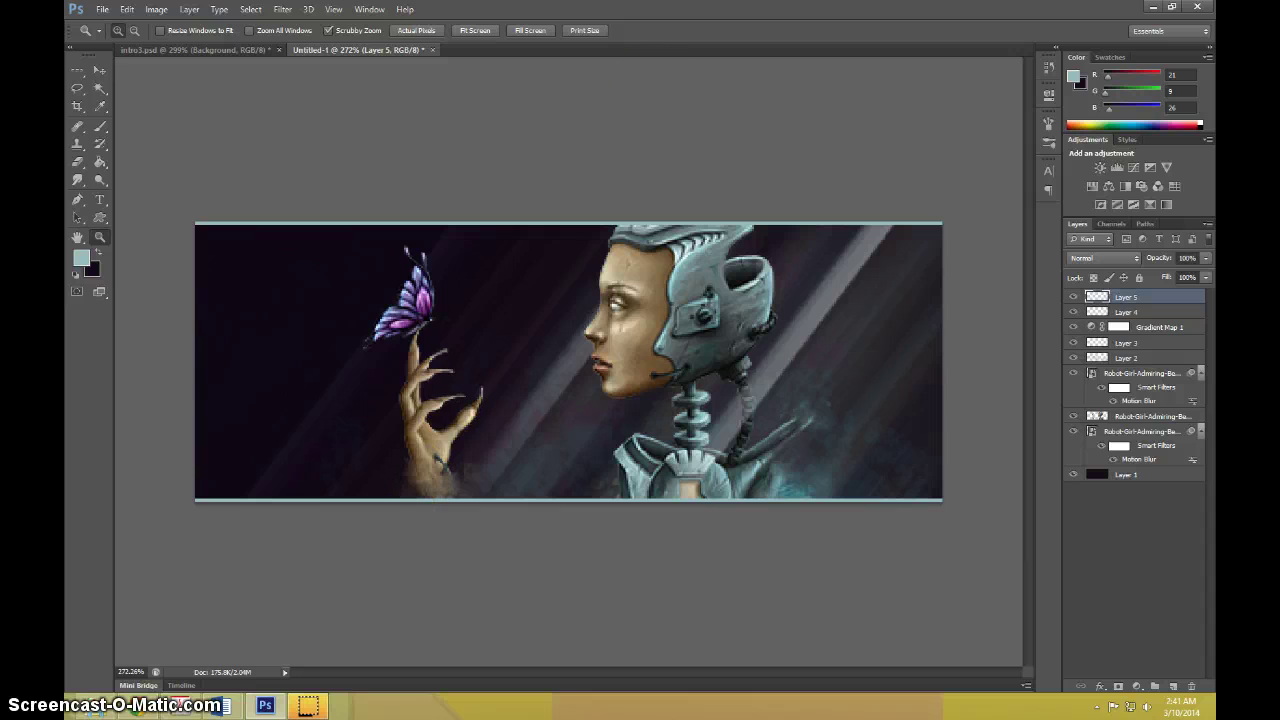
Switch to the browser to review the Basic Filters & Layer Modes tutorial from its beginning, and return to Photoshop
key(alt+Tab)
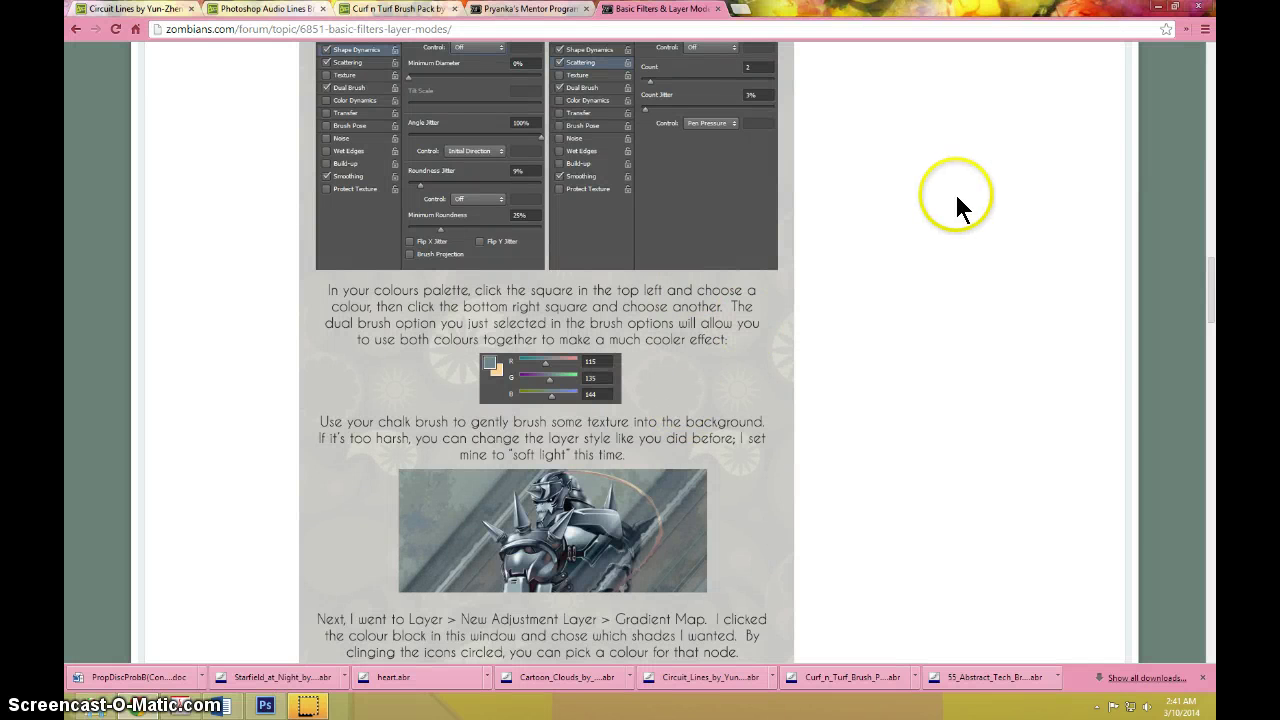
key(Home)
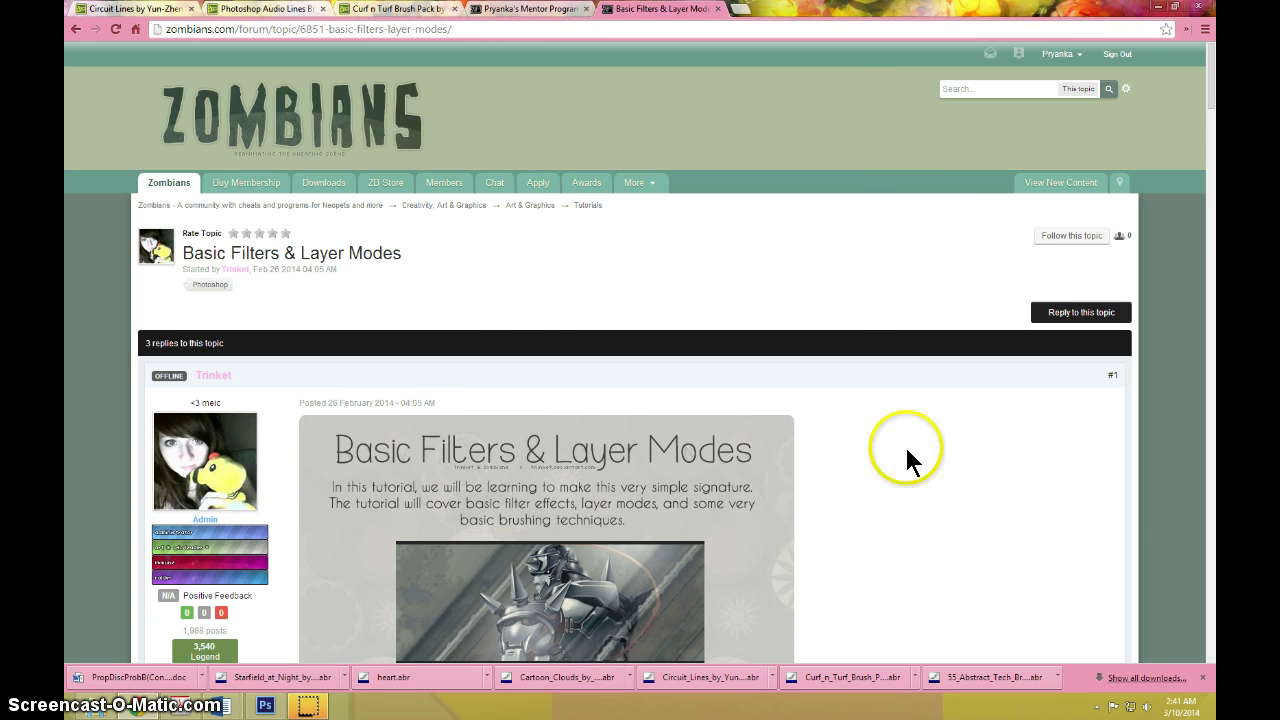
scroll(760, 385, down, 4)
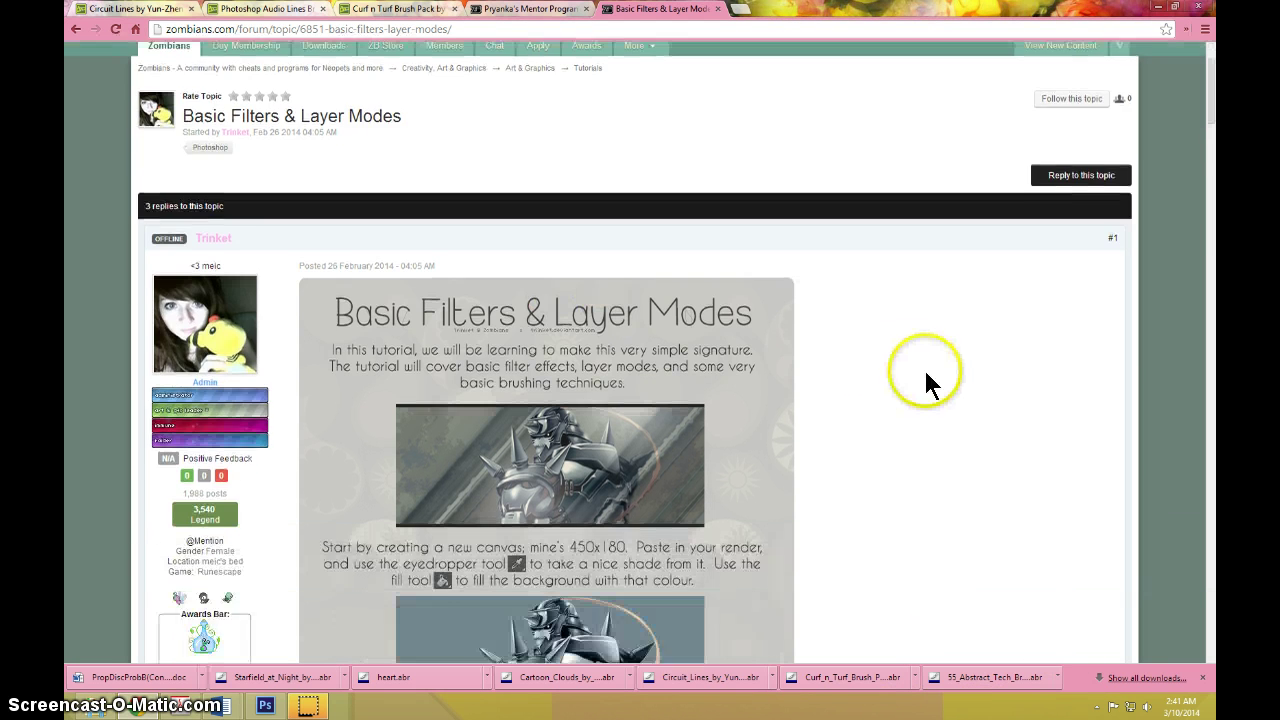
scroll(948, 353, down, 1)
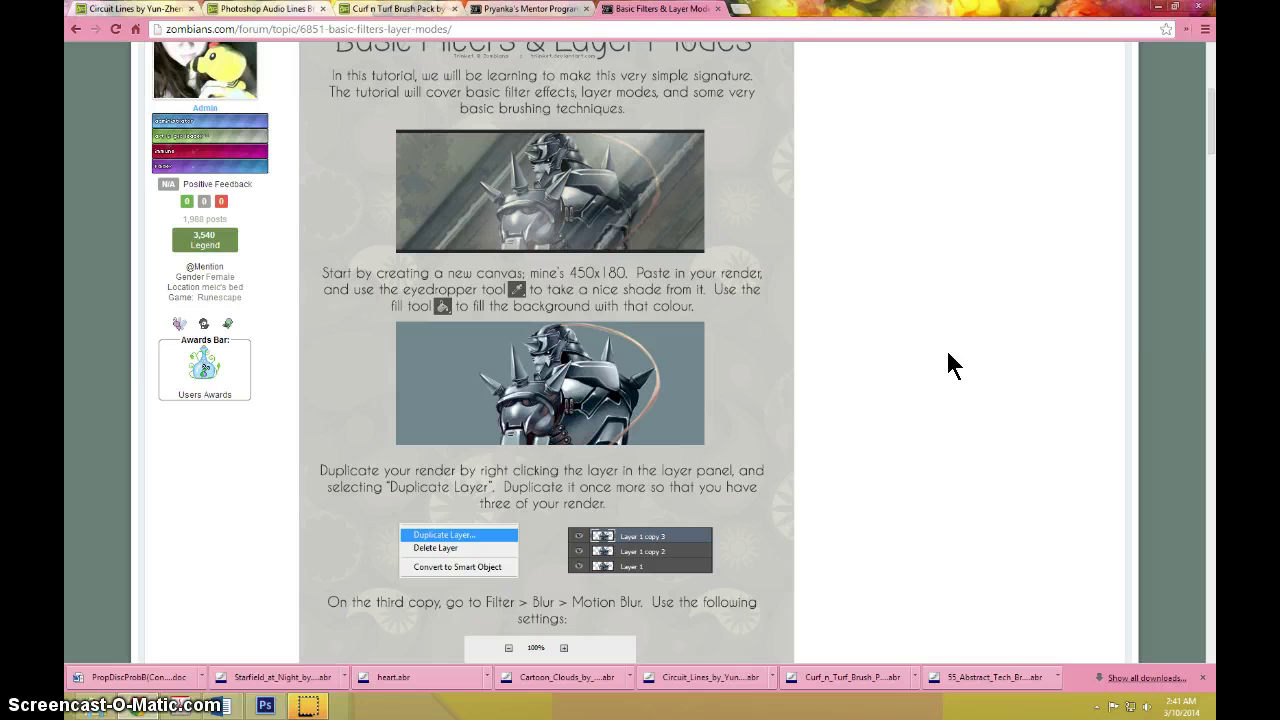
key(alt+Tab)
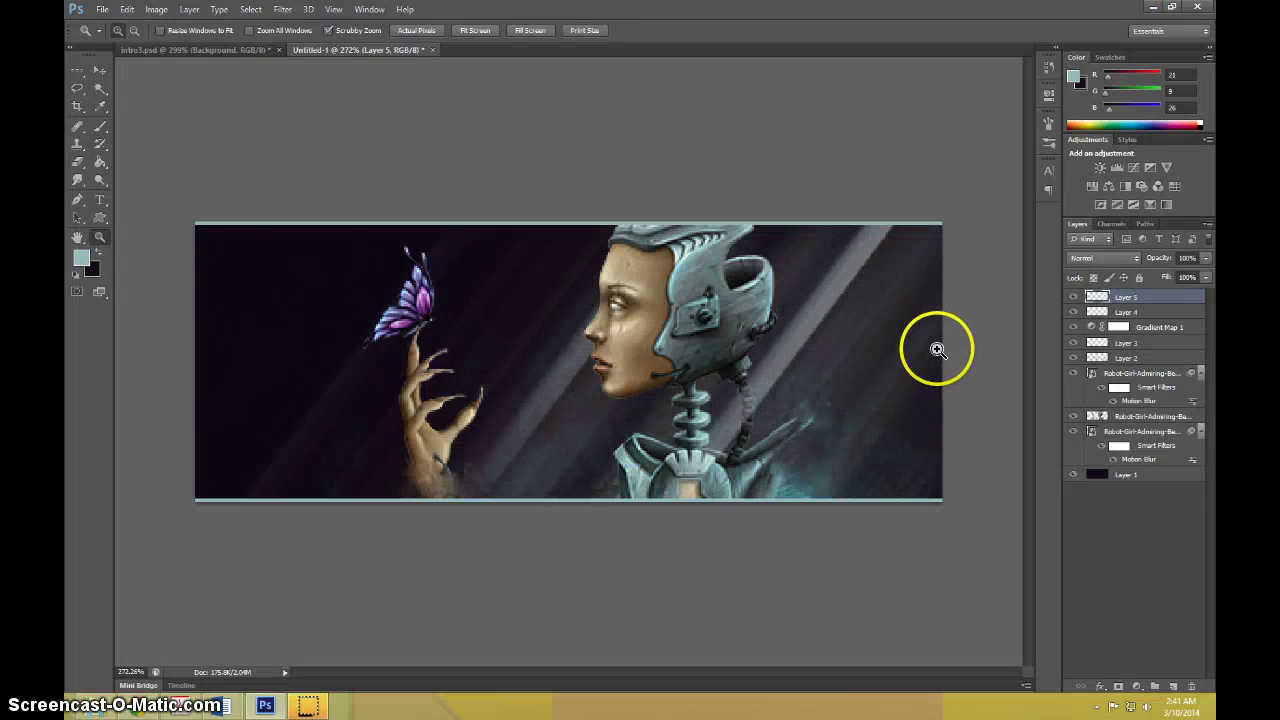